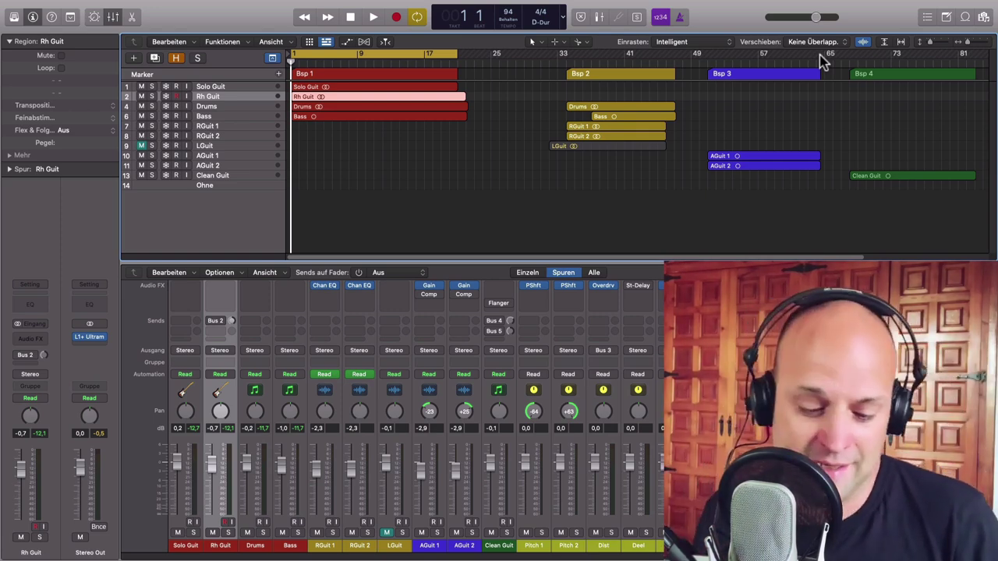
# Play the Bsp 1 section, mute the Solo Guit track, solo Rh Guit and stop playback.
pyautogui.press('space')
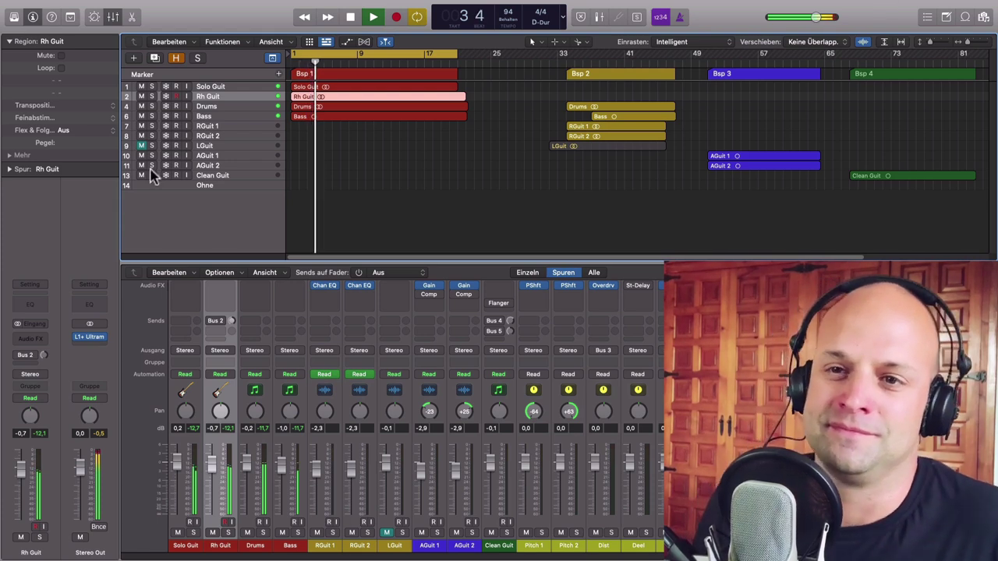
pyautogui.click(177, 533)
pyautogui.click(152, 96)
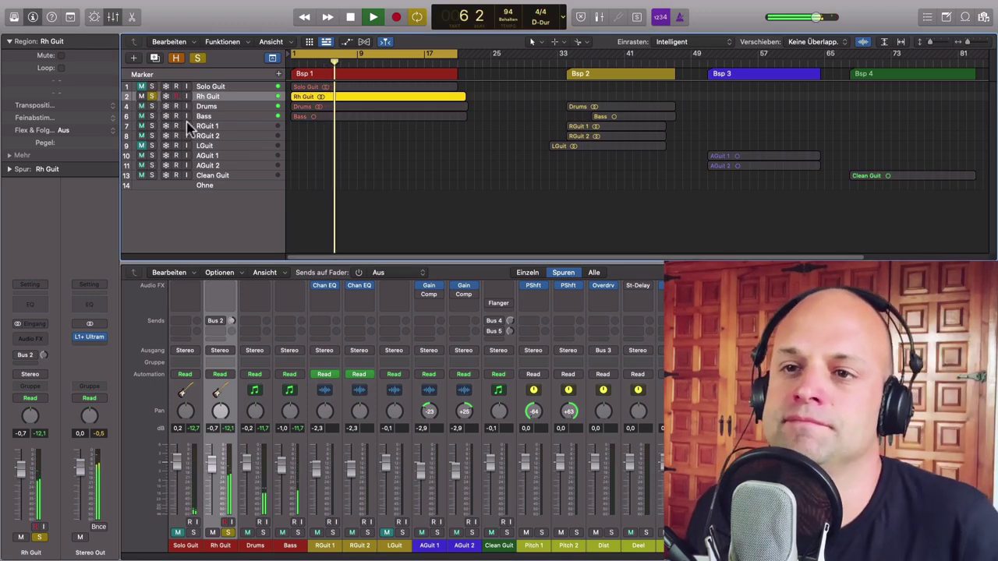
pyautogui.press('space')
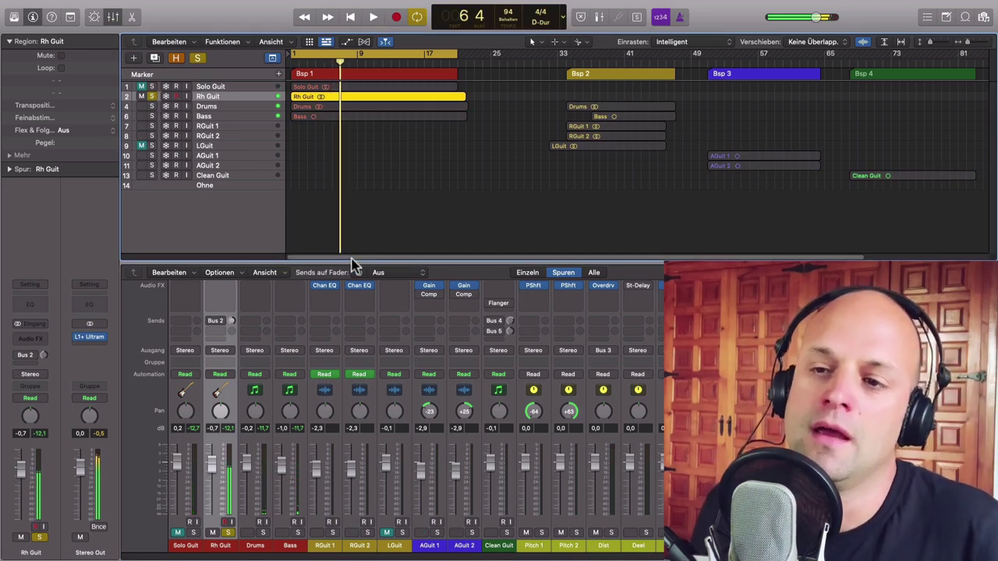
# Insert the RC 48 reverb in stereo on the Rh Guit channel.
pyautogui.scroll(2, 325, 307)
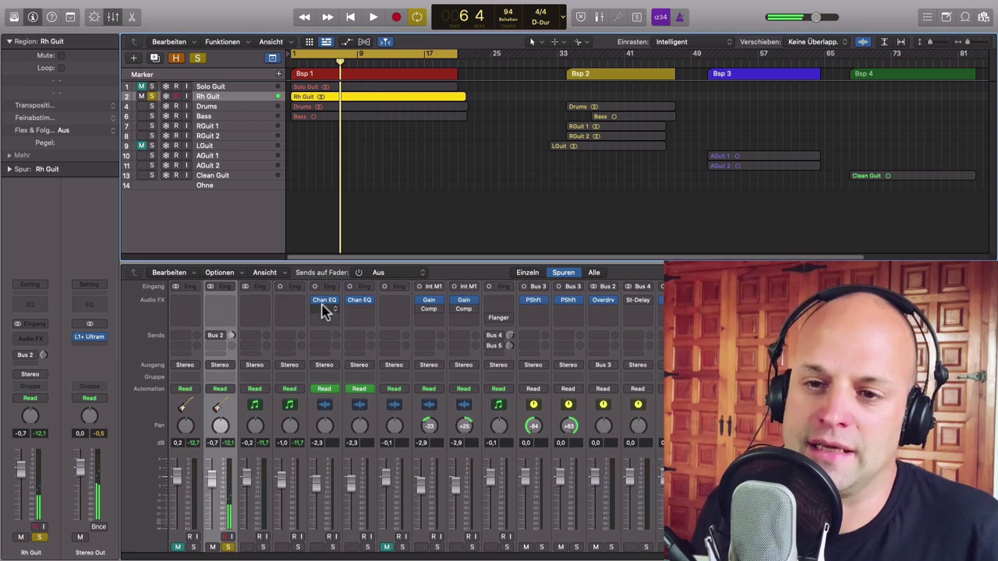
pyautogui.click(216, 312)
pyautogui.moveTo(246, 331)
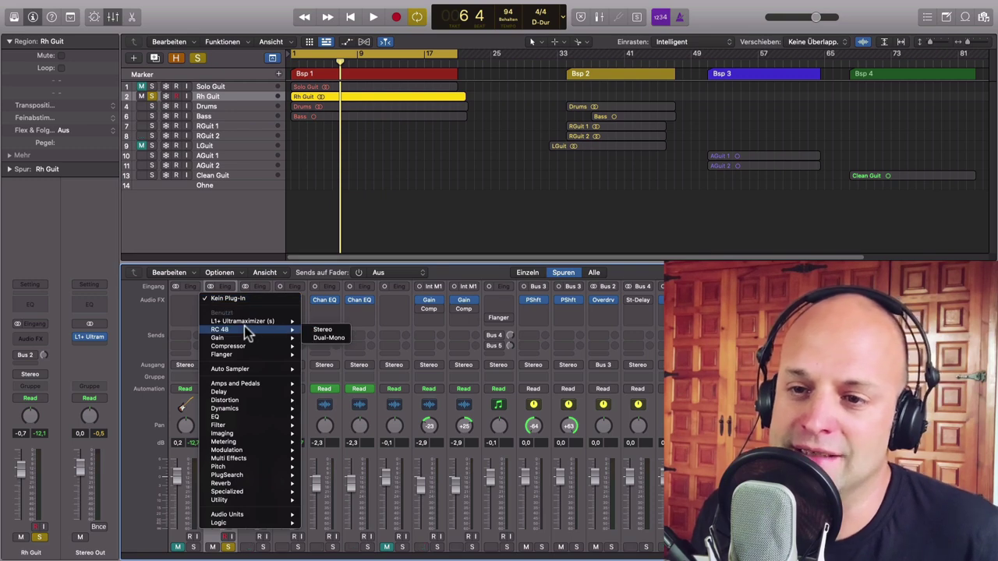
pyautogui.click(319, 330)
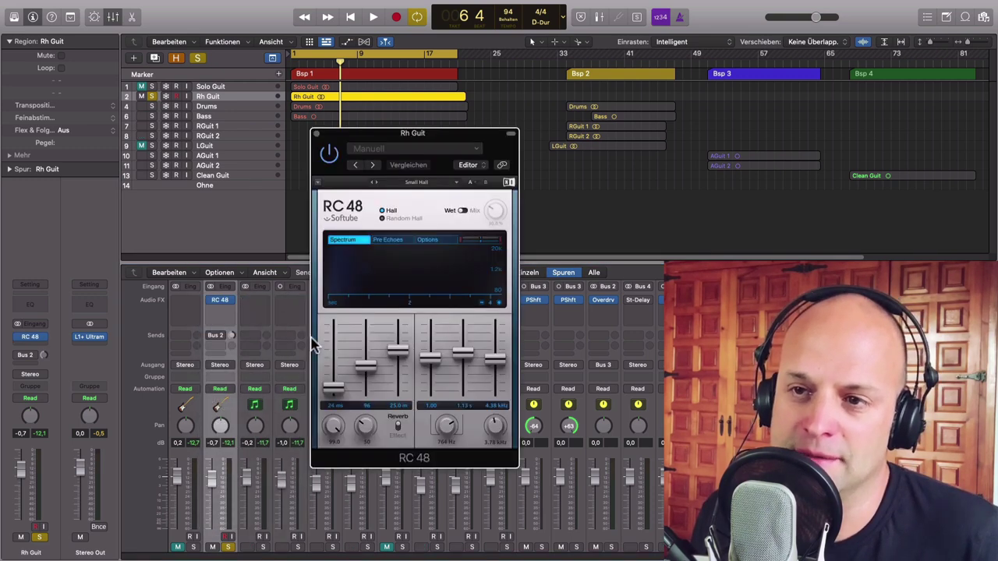
# Load the RC 48 factory preset Glued Spring and reposition the plug-in window over the arrangement.
pyautogui.click(473, 150)
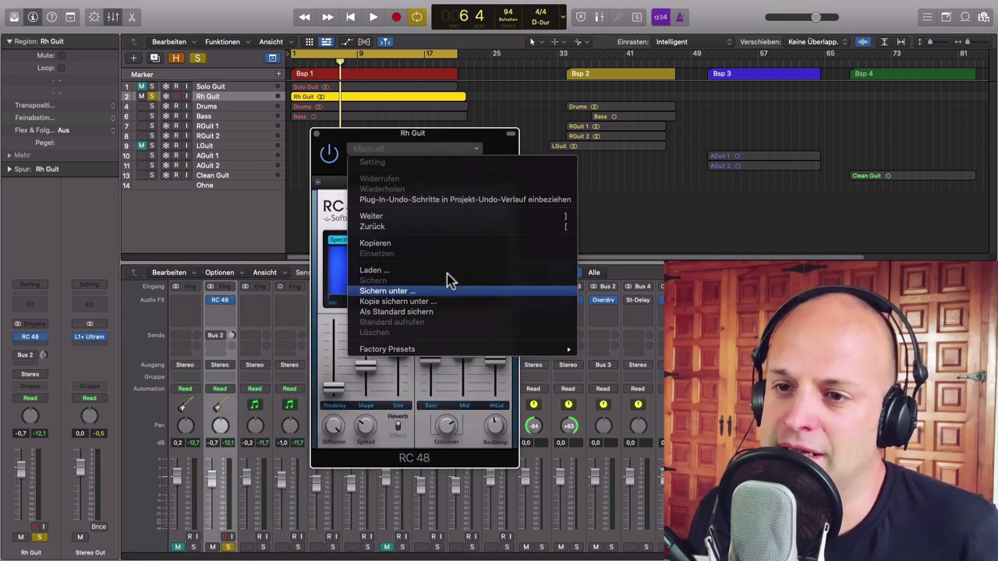
pyautogui.moveTo(448, 350)
pyautogui.scroll(-10, 647, 388)
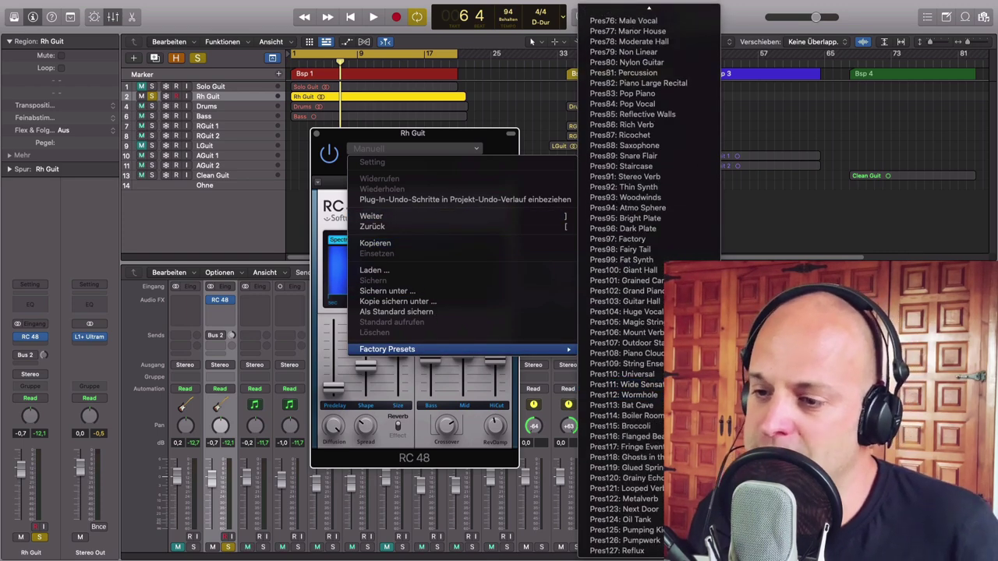
pyautogui.click(651, 469)
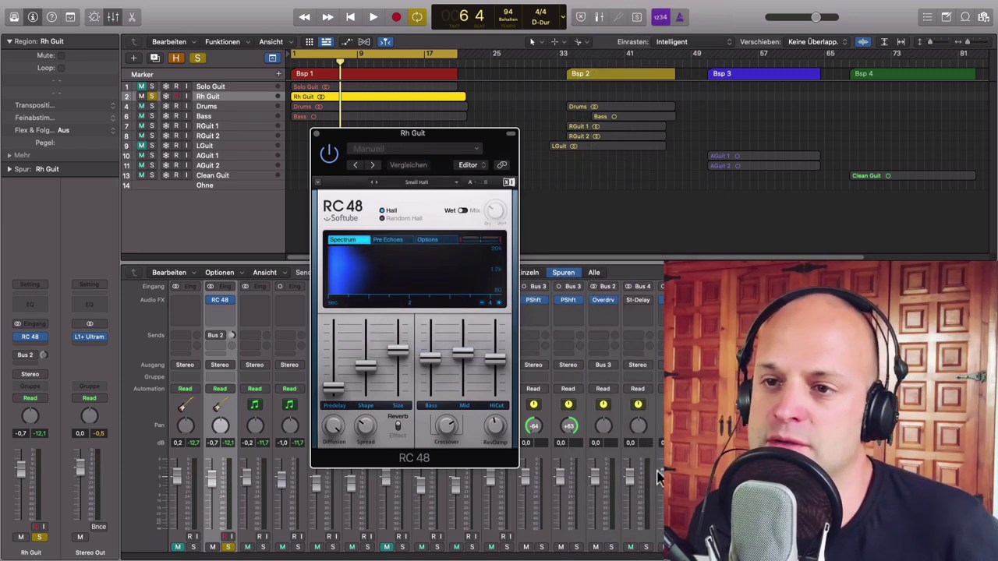
pyautogui.moveTo(483, 134); pyautogui.dragTo(524, 64)
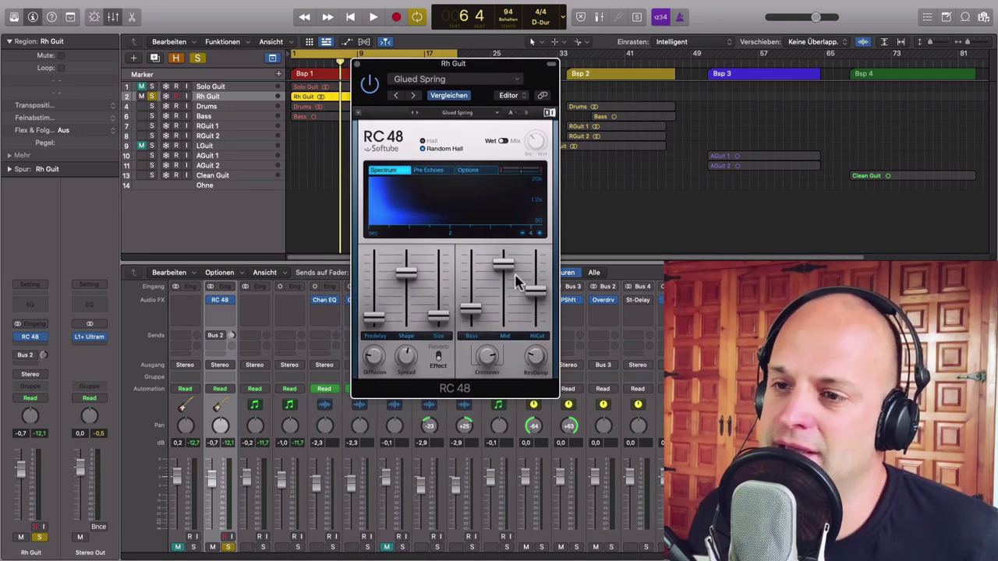
# Lower the RC 48 Mid, Bass and Shape faders to near their minimum and raise HiCut.
pyautogui.moveTo(503, 263); pyautogui.dragTo(501, 317)
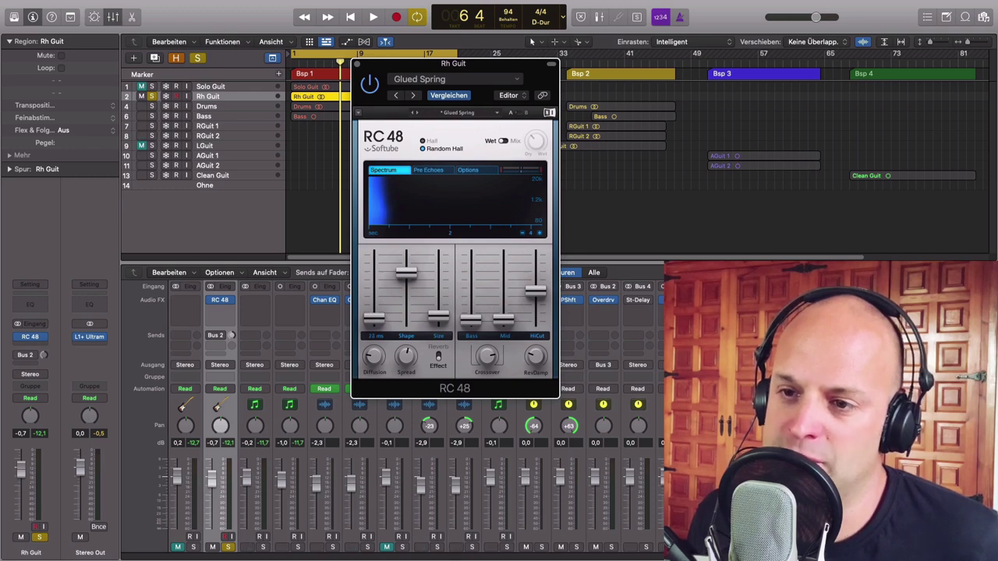
pyautogui.moveTo(397, 287); pyautogui.dragTo(423, 319)
pyautogui.click(438, 318)
pyautogui.click(471, 318)
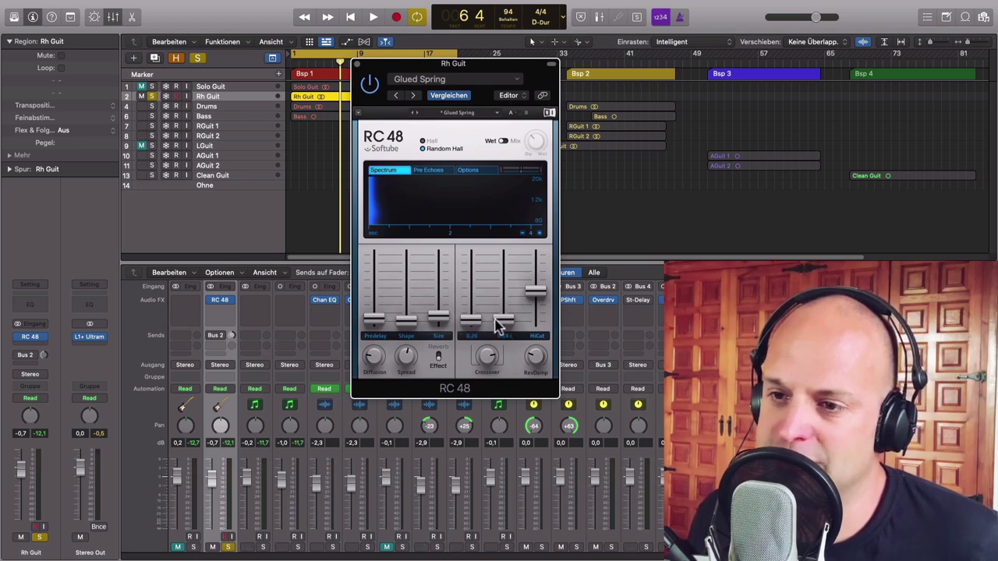
pyautogui.moveTo(478, 320)
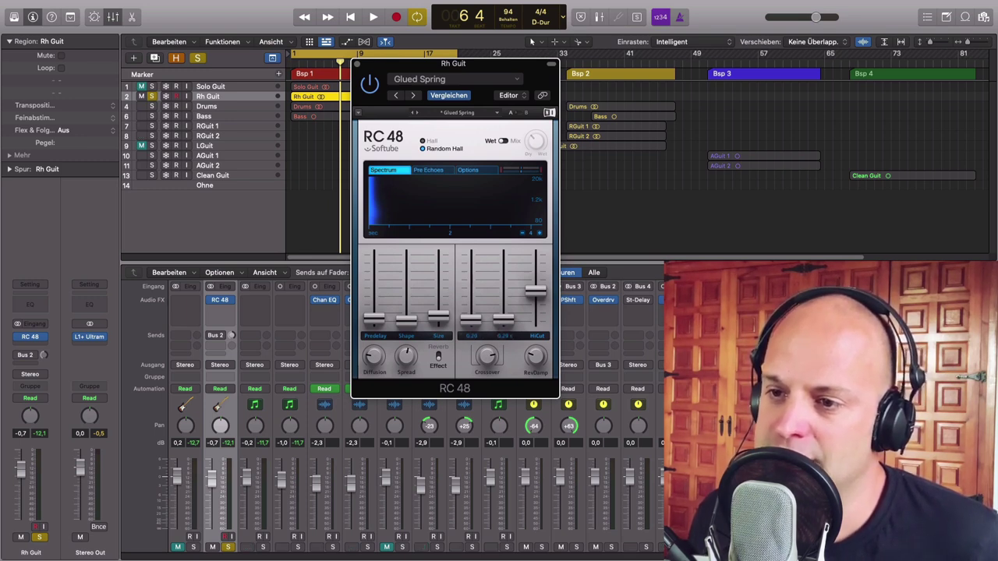
pyautogui.moveTo(540, 293); pyautogui.dragTo(537, 274)
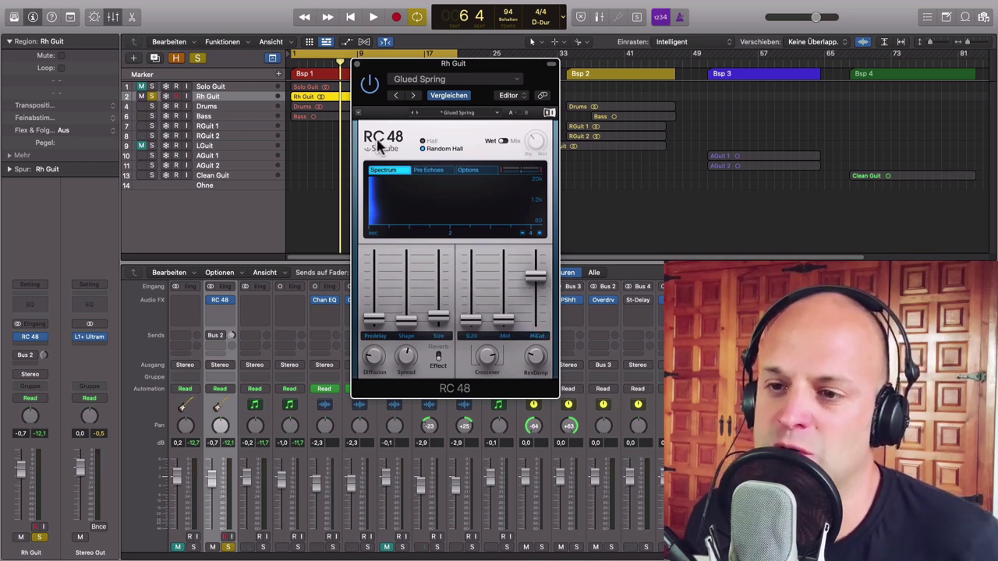
# Switch RC 48 to Mix, raise HiCut slightly, and compare Rh Guit with the reverb active and bypassed during playback.
pyautogui.click(504, 142)
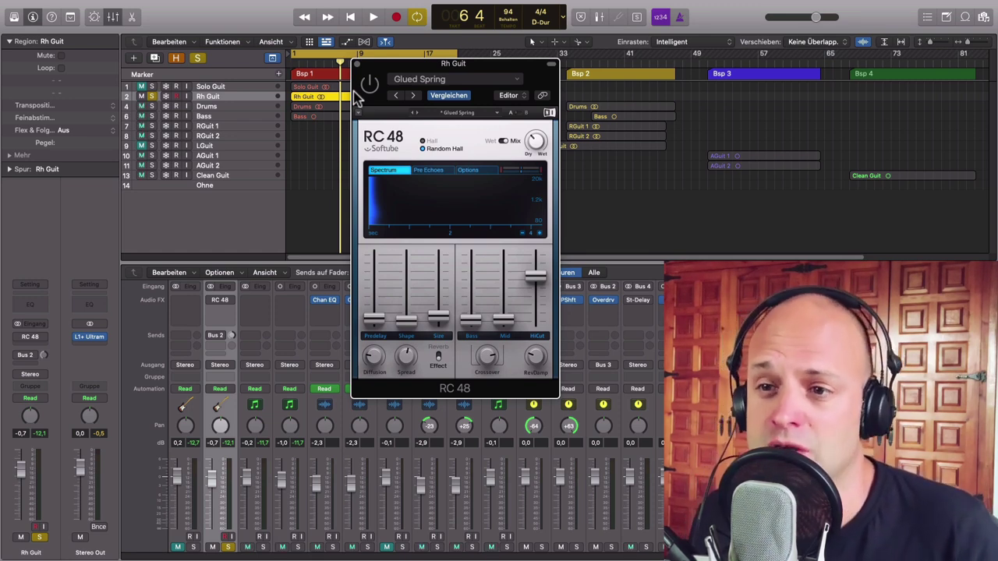
pyautogui.press('space')
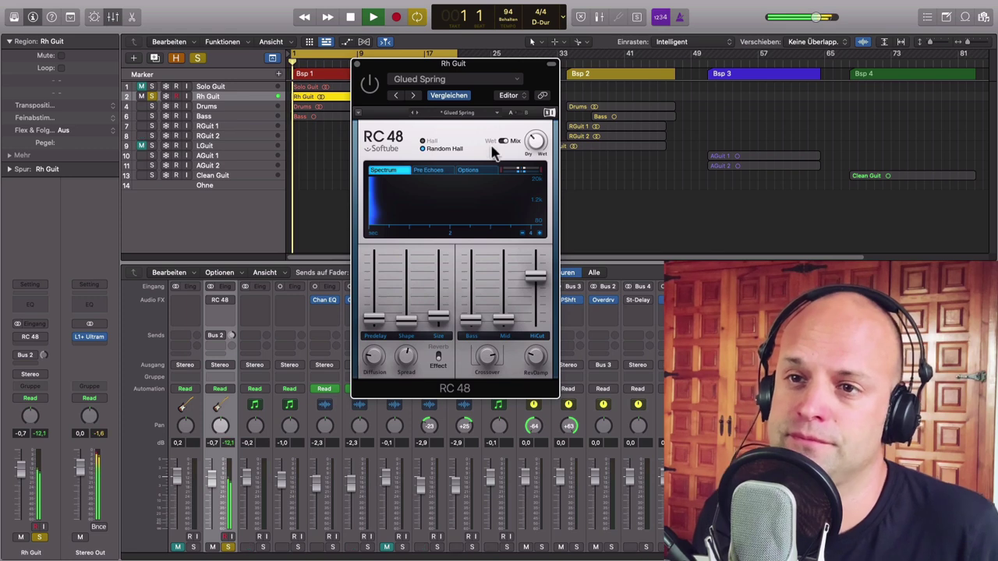
pyautogui.click(370, 84)
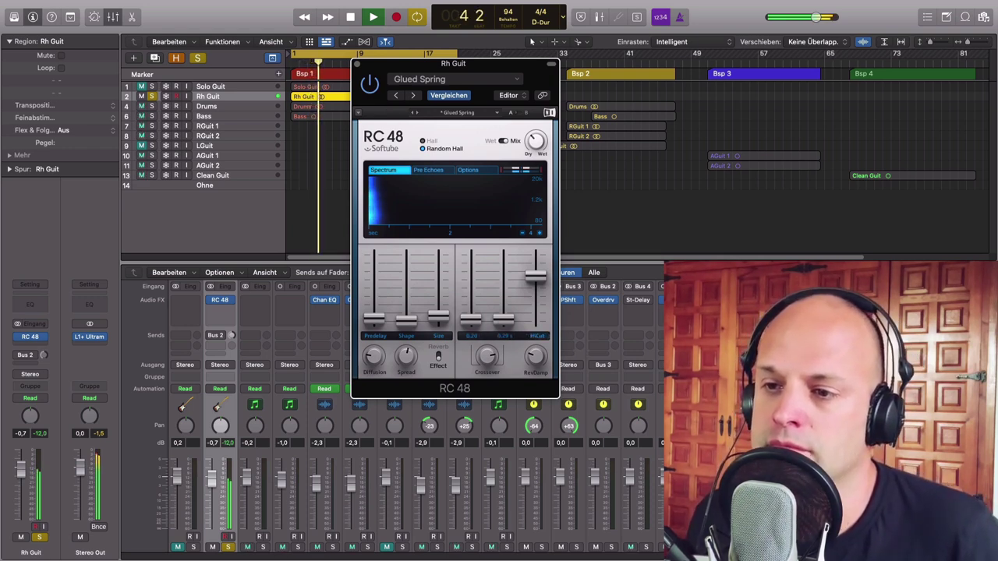
pyautogui.moveTo(539, 285); pyautogui.dragTo(533, 286)
pyautogui.scroll(-1, 269, 455)
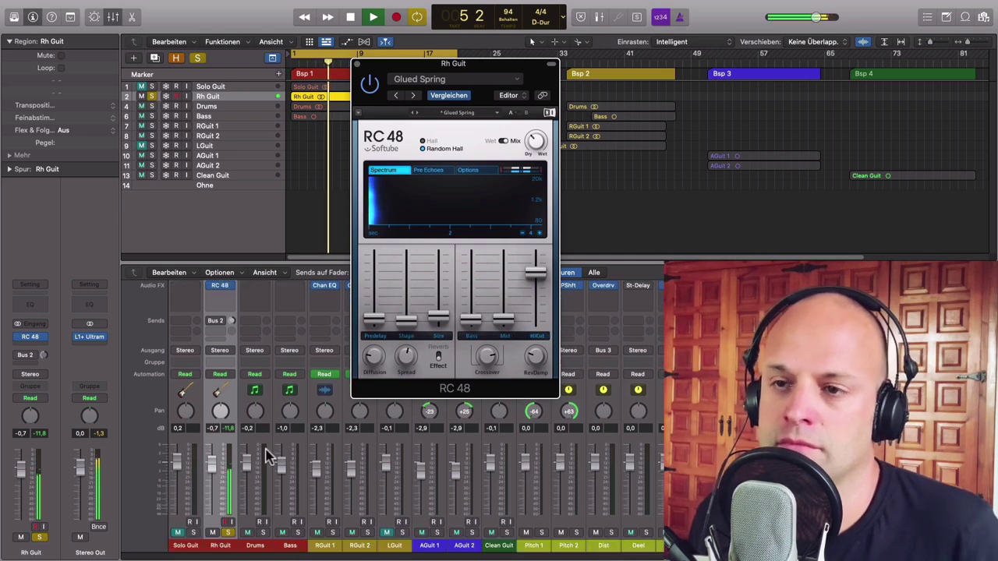
pyautogui.click(371, 84)
pyautogui.click(371, 84)
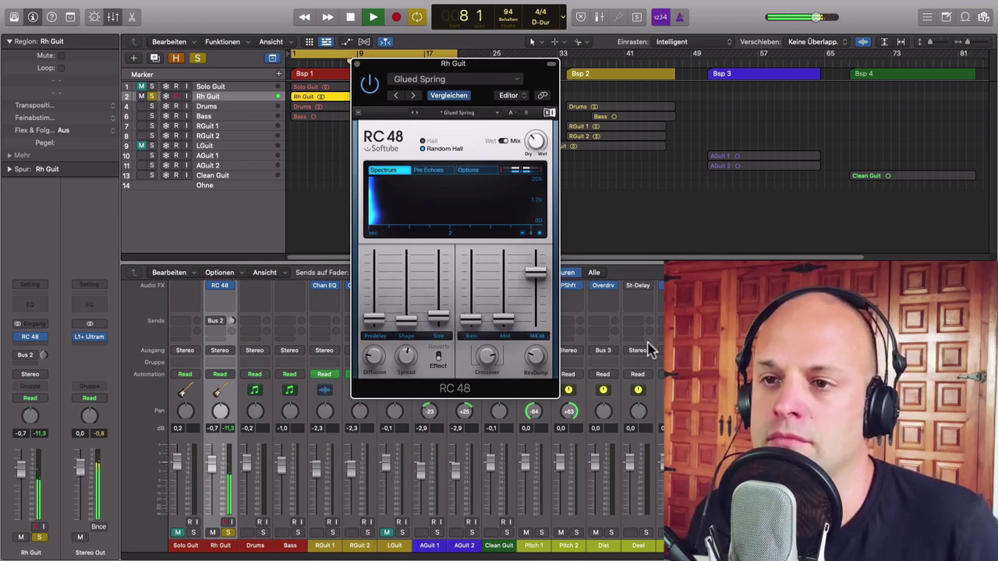
pyautogui.press('space')
pyautogui.press('super+w')
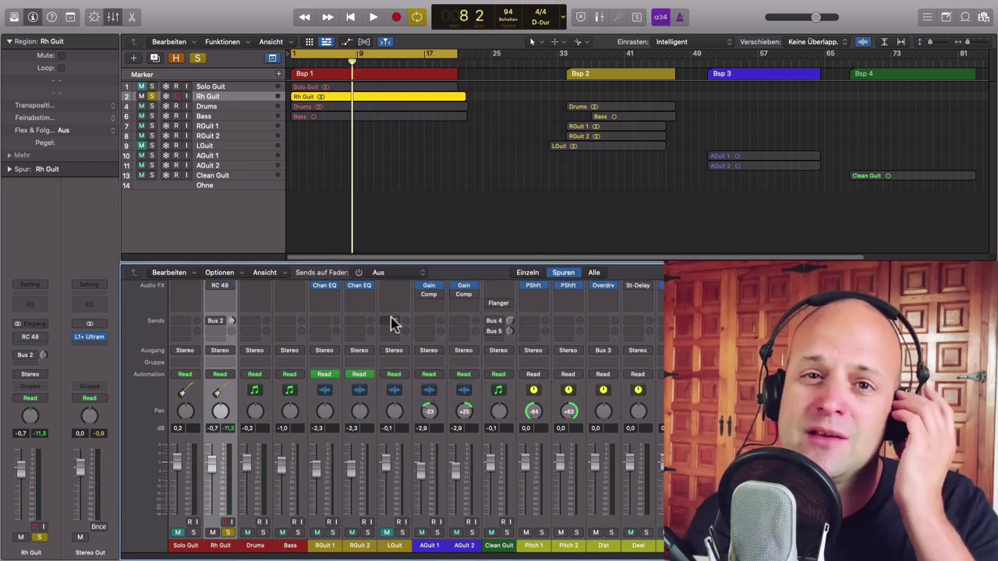
# Insert the Sample Delay plug-in below RC 48 on the Rh Guit channel.
pyautogui.click(224, 297)
pyautogui.moveTo(243, 315)
pyautogui.click(323, 316)
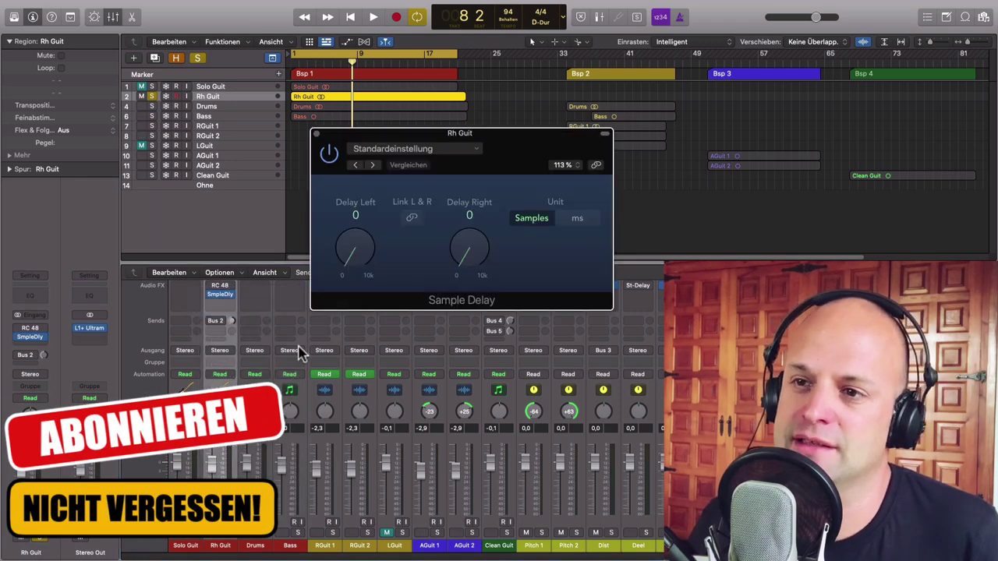
pyautogui.moveTo(513, 162); pyautogui.dragTo(580, 158)
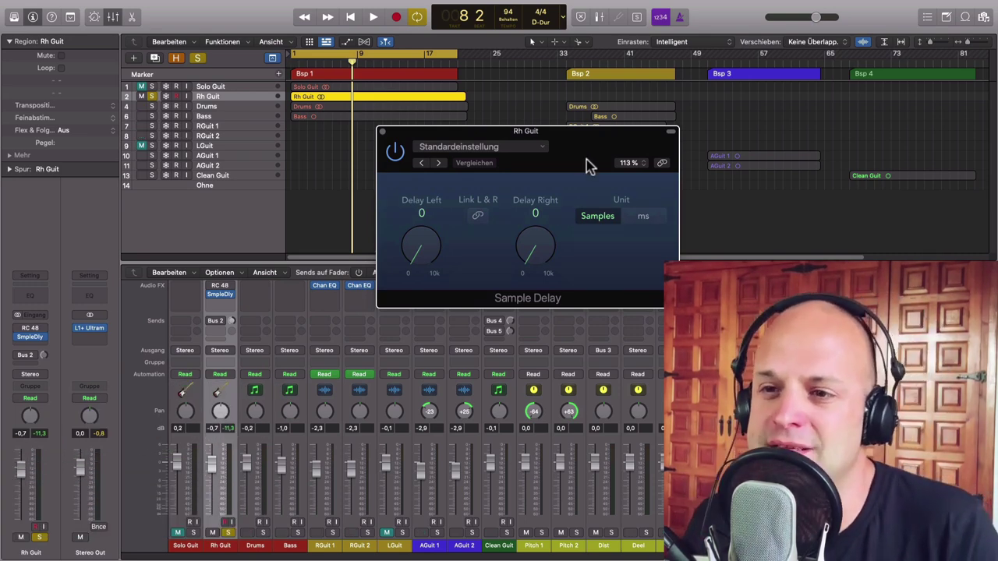
# Switch the Sample Delay unit to ms and set the left delay to about 20.2 ms.
pyautogui.moveTo(576, 159); pyautogui.dragTo(529, 145)
pyautogui.moveTo(363, 228); pyautogui.dragTo(392, 263)
pyautogui.click(592, 192)
pyautogui.moveTo(356, 225); pyautogui.dragTo(356, 226)
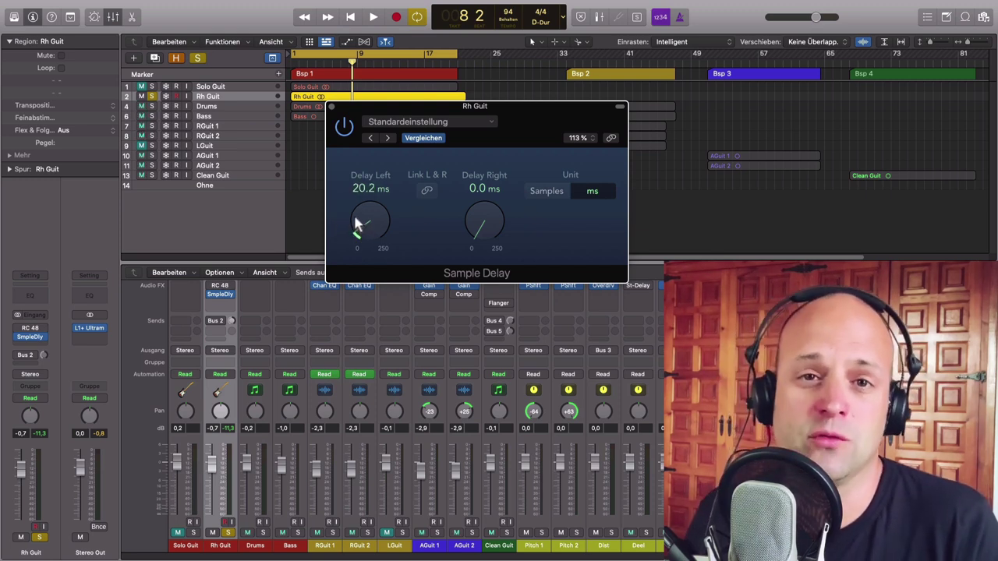
# Try a left delay of about 30.7 ms, and reset it to 0 ms.
pyautogui.moveTo(358, 224); pyautogui.dragTo(356, 229)
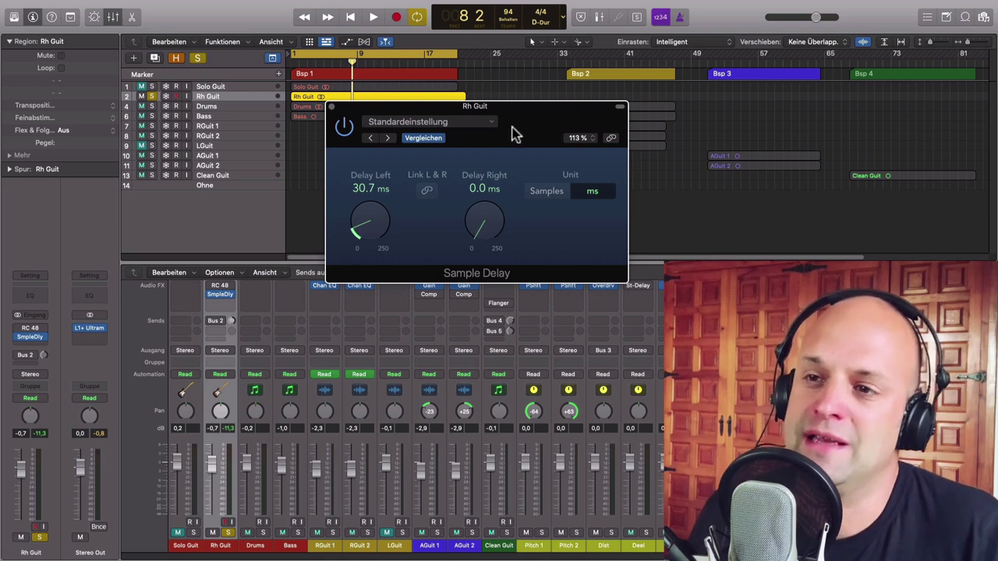
pyautogui.moveTo(513, 134); pyautogui.dragTo(519, 134)
pyautogui.moveTo(370, 230); pyautogui.dragTo(389, 256)
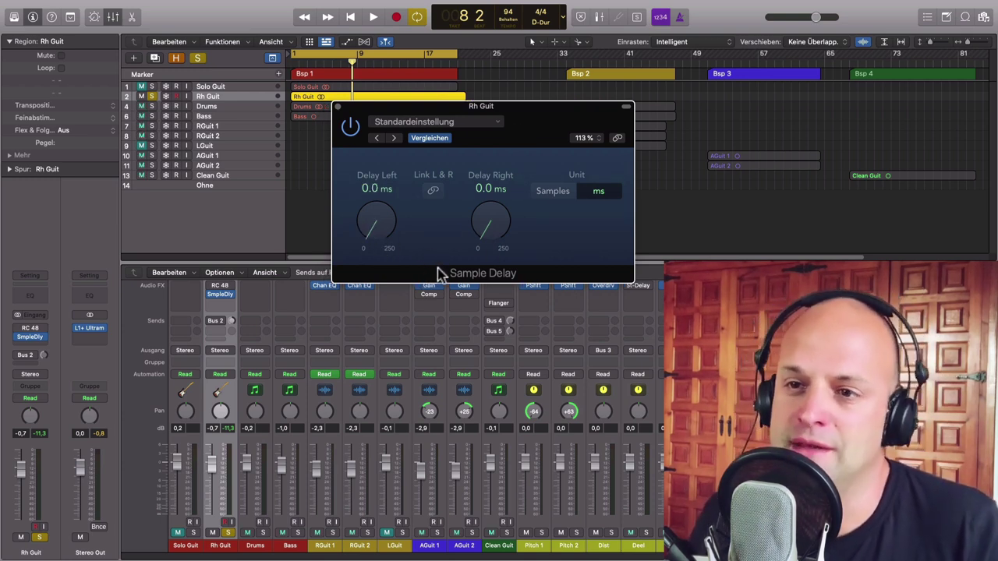
# Set the Sample Delay to about 14.0 ms on the left and 25.1 ms on the right.
pyautogui.click(215, 546)
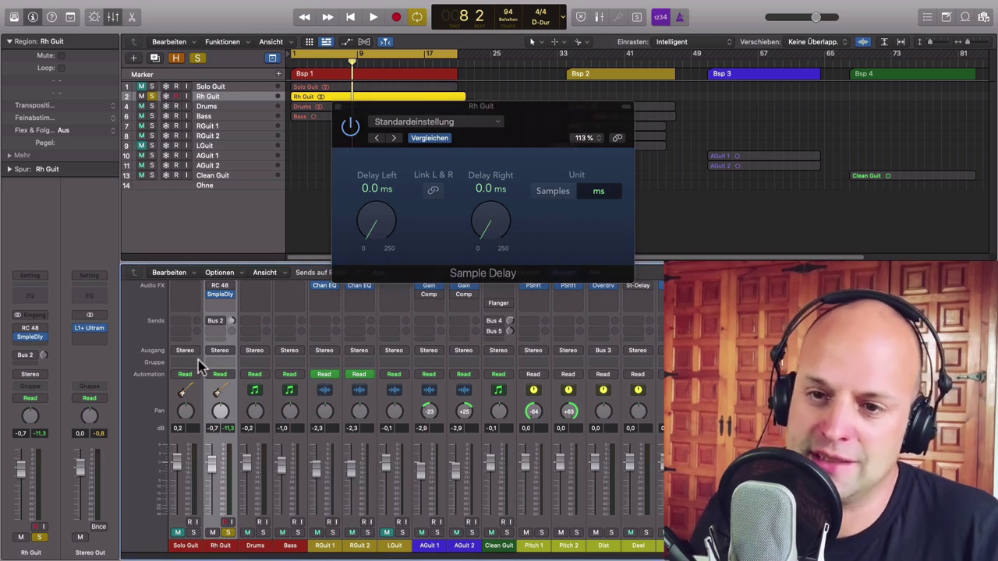
pyautogui.moveTo(374, 232); pyautogui.dragTo(370, 217)
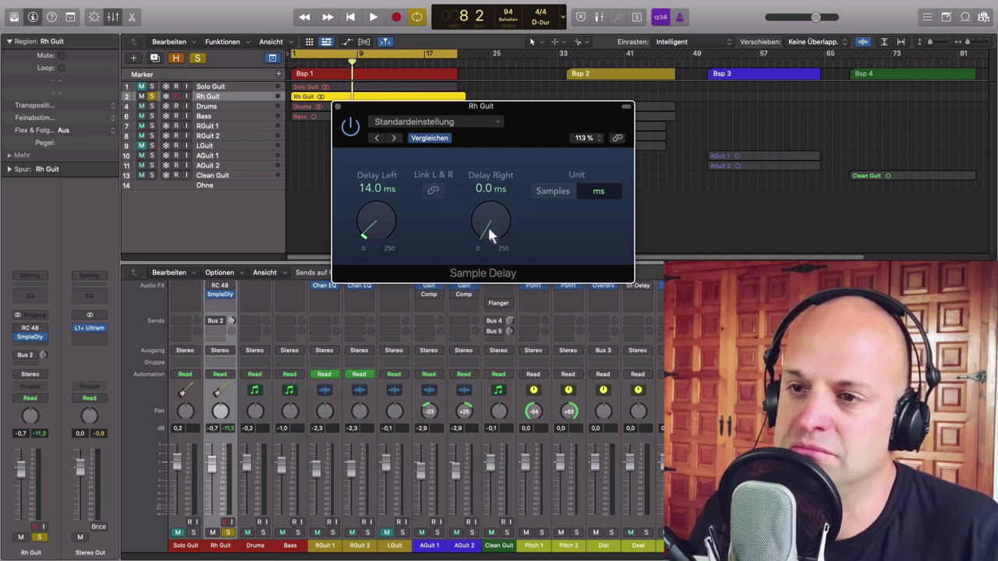
pyautogui.moveTo(482, 228); pyautogui.dragTo(479, 221)
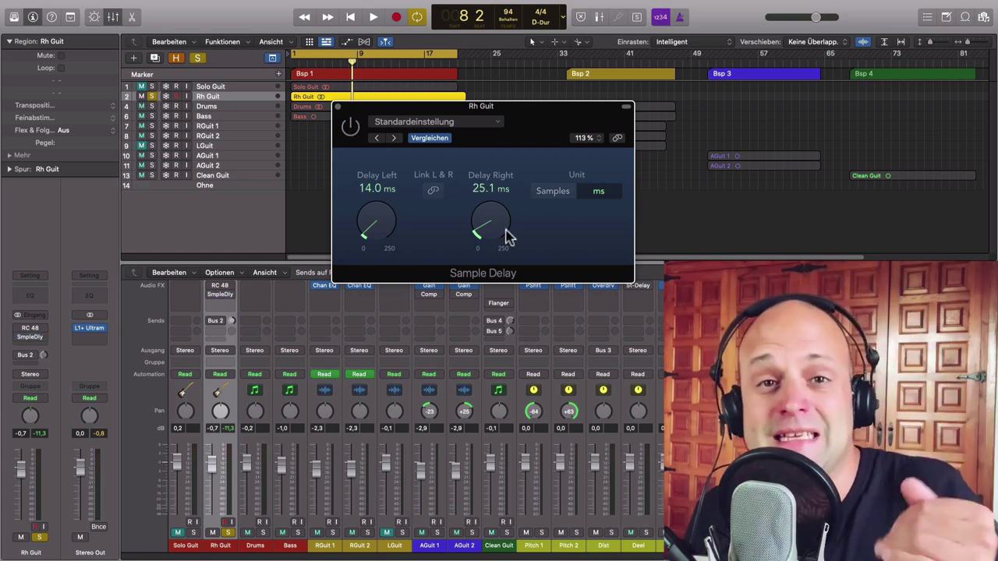
# Play Rh Guit from bar 1 and compare the sound with Sample Delay bypassed and active.
pyautogui.click(296, 61)
pyautogui.click(387, 156)
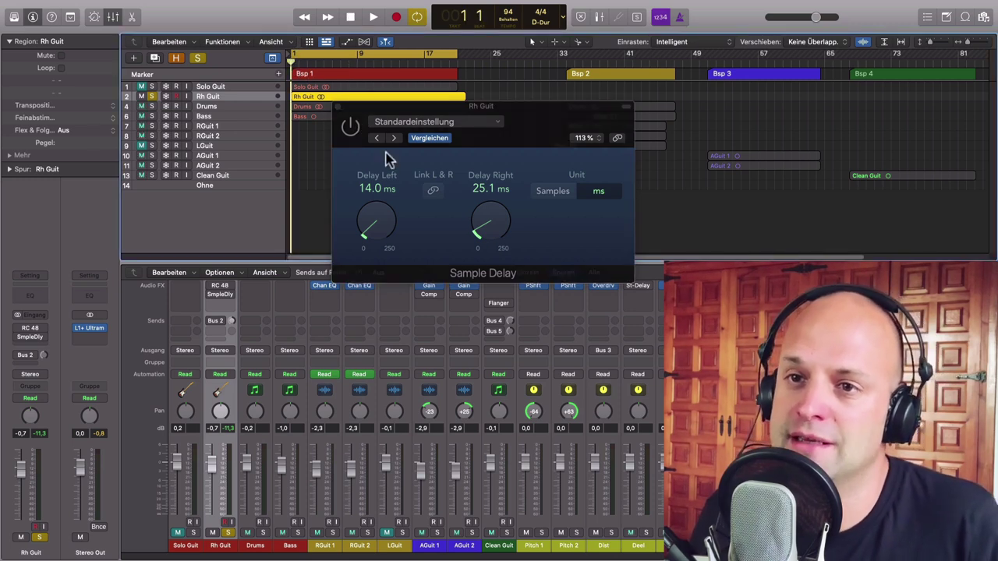
pyautogui.press('space')
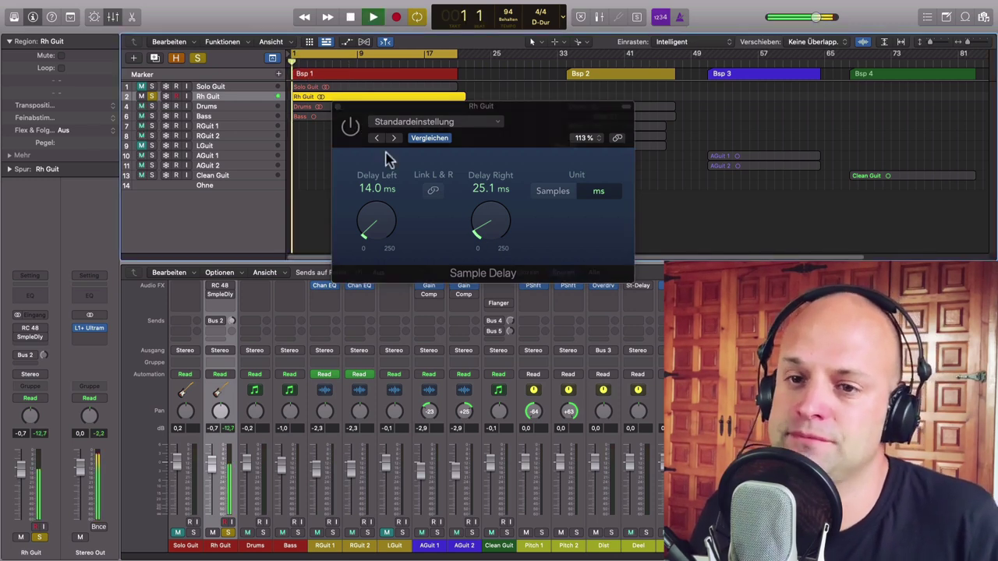
pyautogui.click(350, 129)
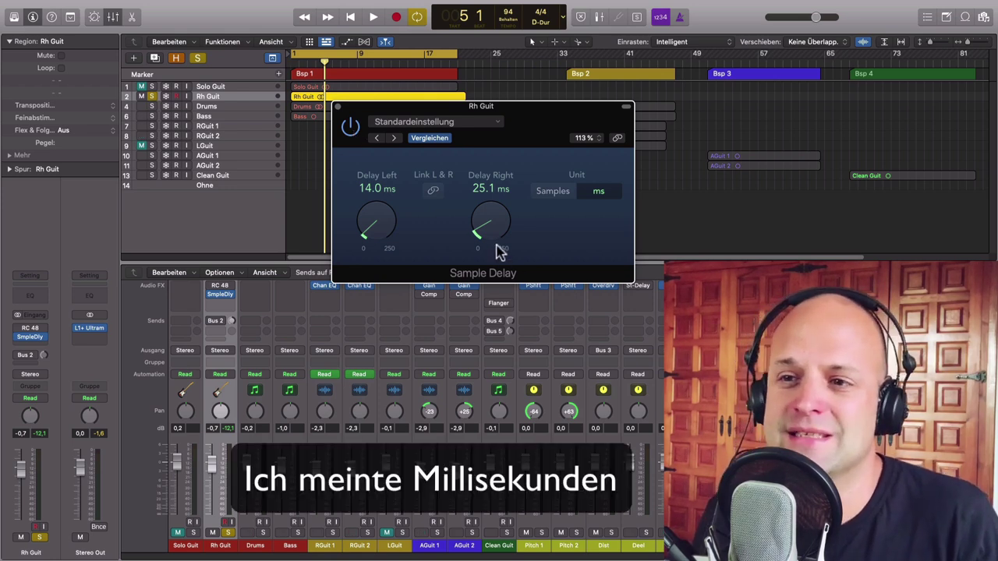
# Audition a right delay of about 85.2 ms, and set the right delay to about 26.1 ms.
pyautogui.moveTo(493, 244)
pyautogui.mouseDown()
pyautogui.moveTo(465, 184)
pyautogui.moveTo(480, 235)
pyautogui.mouseUp()
pyautogui.press('space')
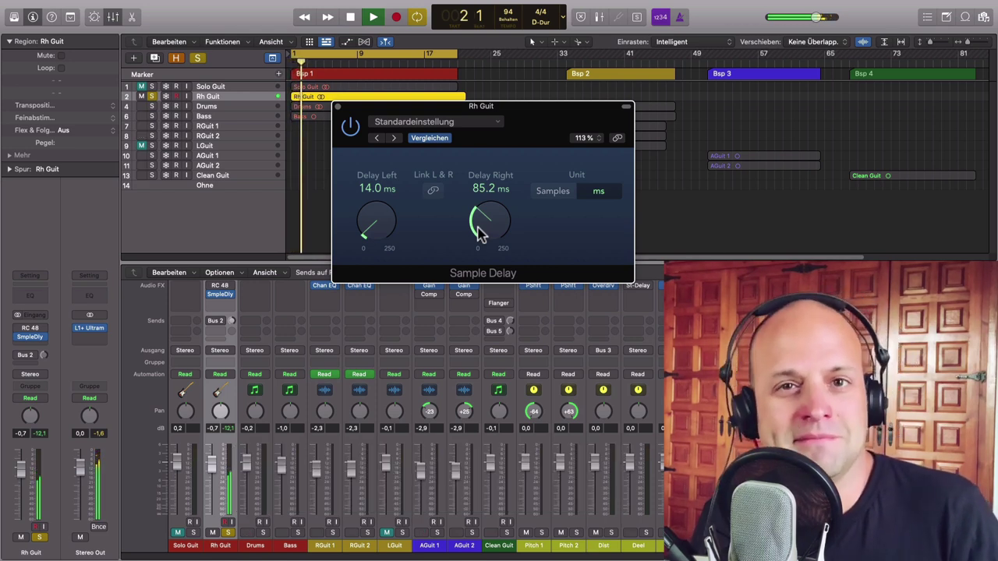
pyautogui.press('space')
pyautogui.moveTo(480, 234); pyautogui.dragTo(482, 258)
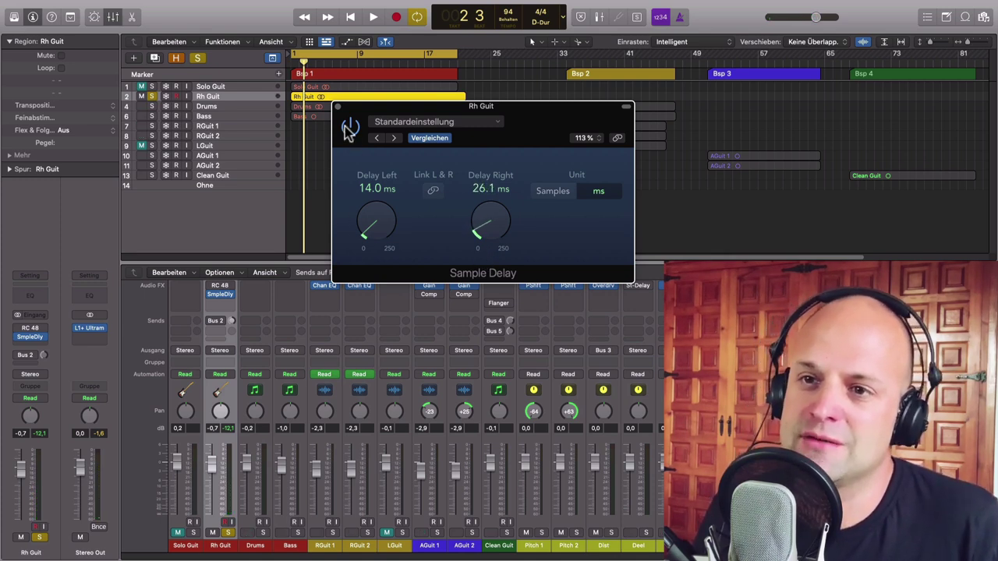
# Unsolo Rh Guit and play the section from the start with Sample Delay bypassed.
pyautogui.click(228, 532)
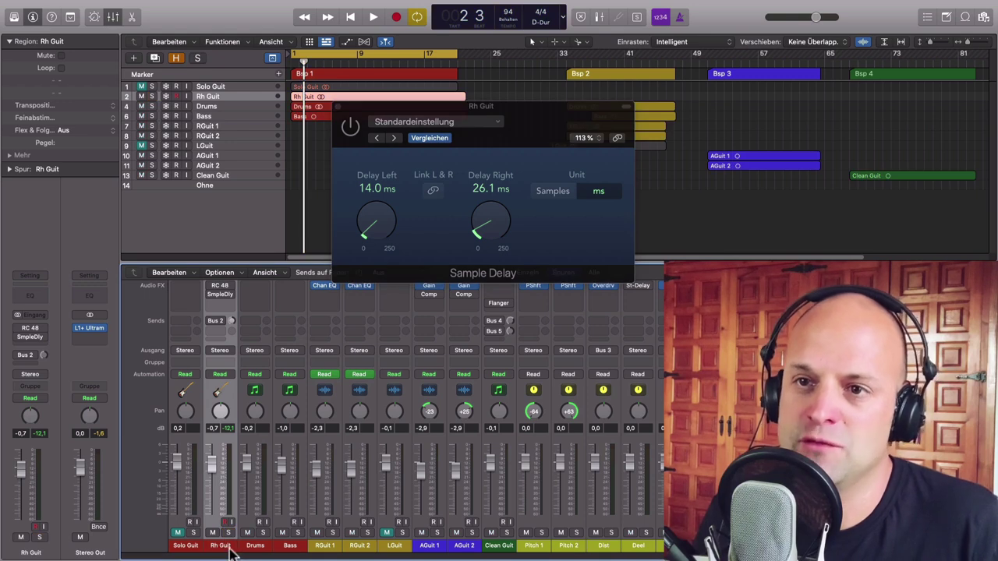
pyautogui.press('Return')
pyautogui.press('space')
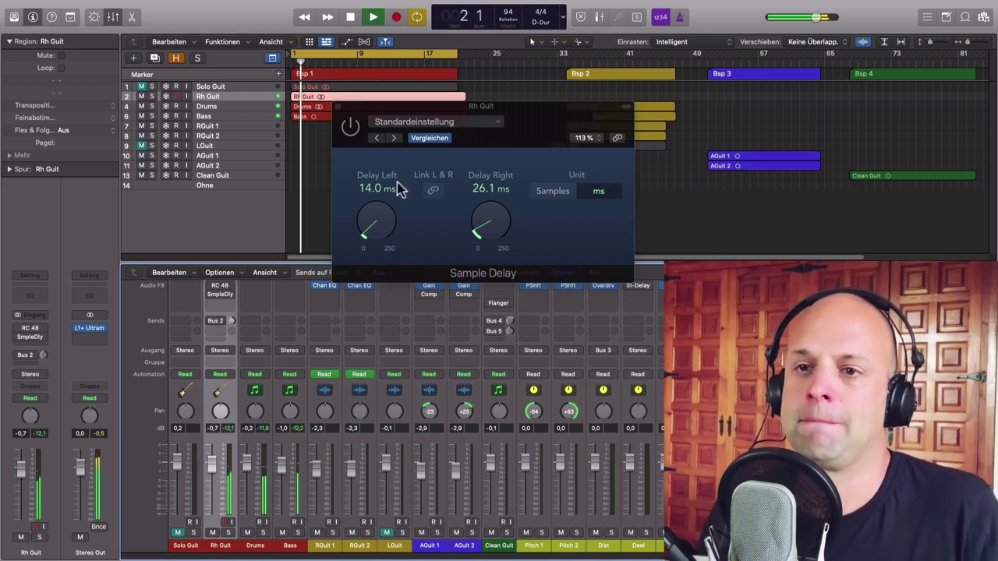
# Listen to the full mix with Sample Delay active, stop playback, and close and bypass the plug-in on Rh Guit.
pyautogui.click(352, 129)
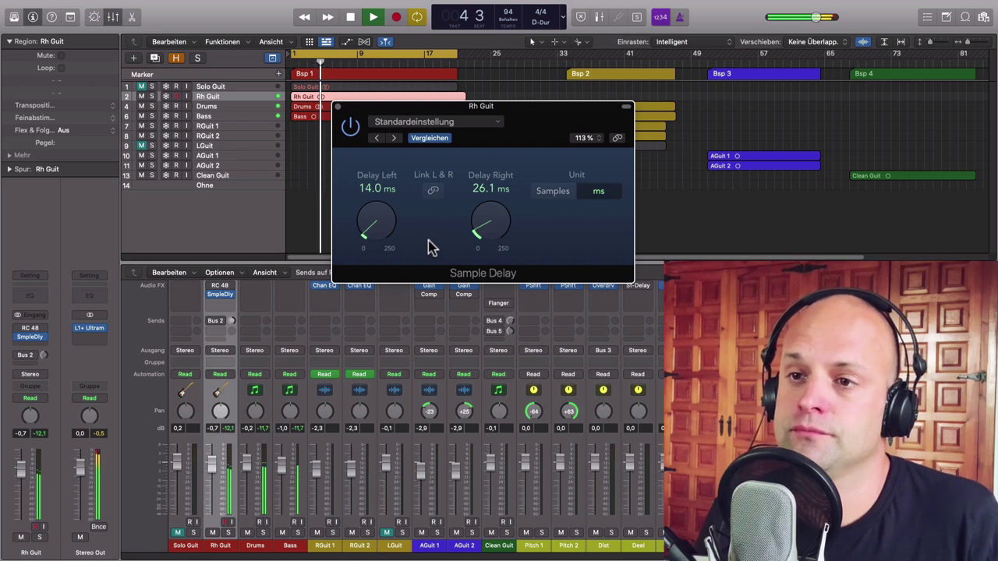
pyautogui.press('space')
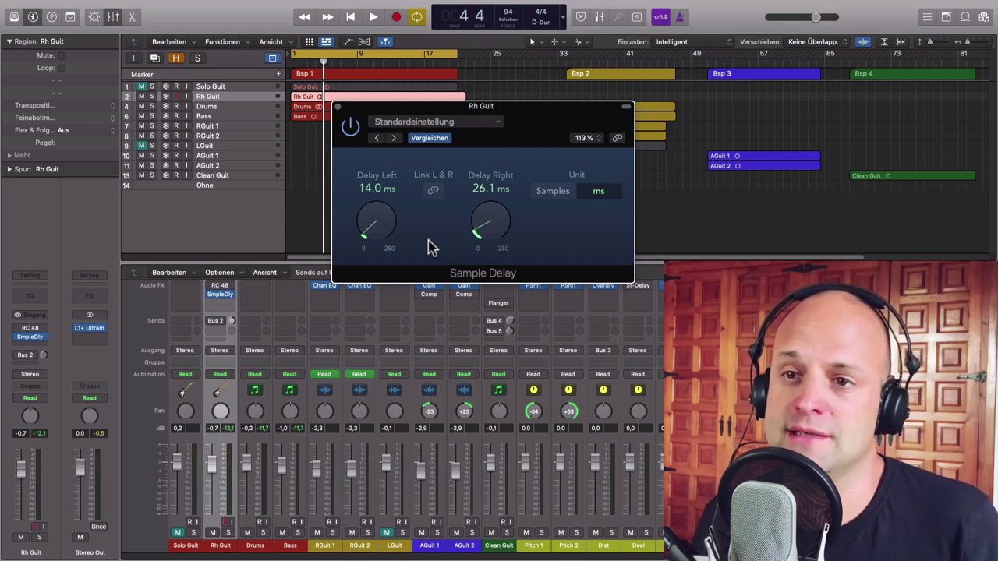
pyautogui.click(338, 106)
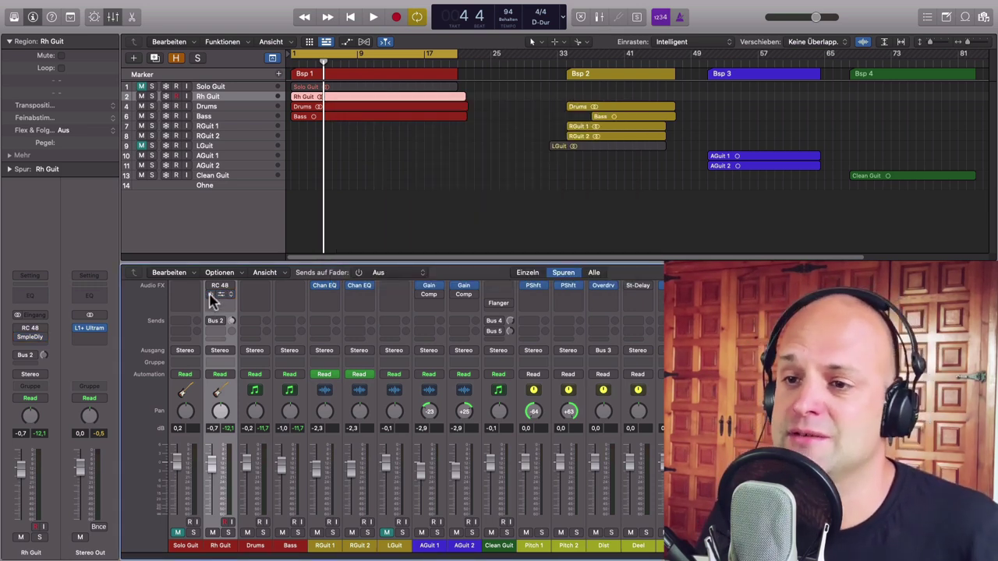
# Enlarge the mixer, activate the Bus 2 send on Rh Guit, and limit the mixer to that channel's signal path.
pyautogui.moveTo(316, 263); pyautogui.dragTo(312, 250)
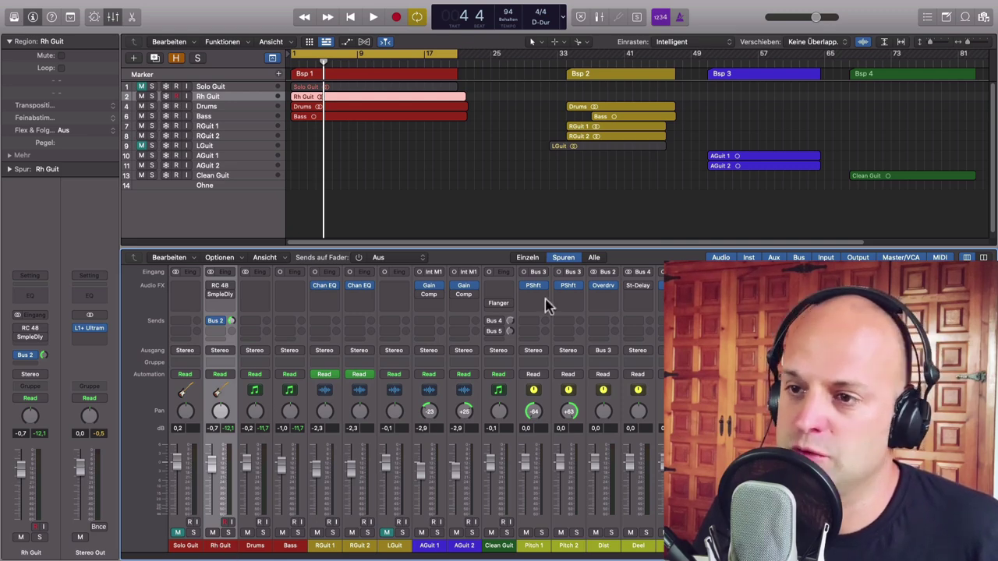
pyautogui.click(529, 258)
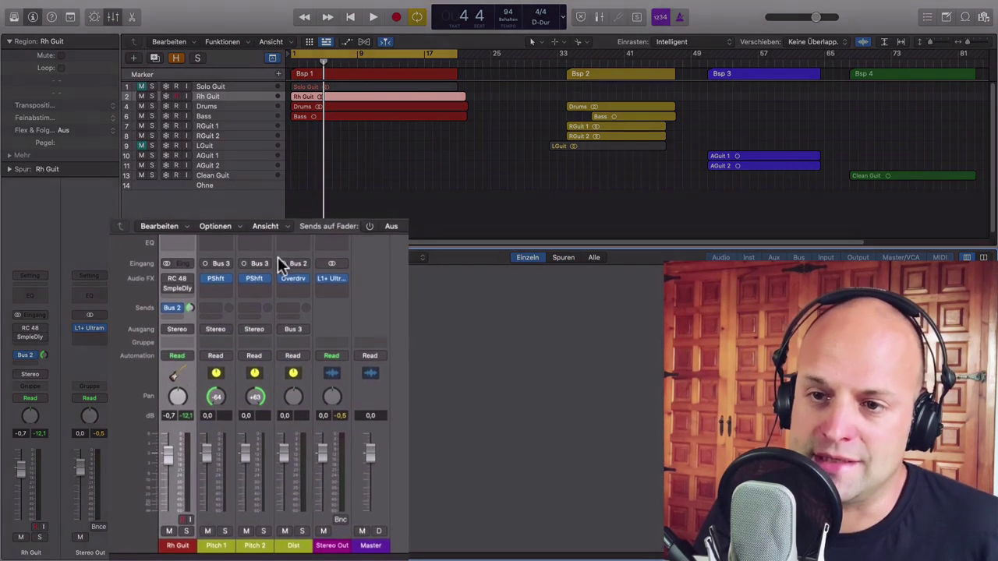
# Inspect the Overdrive on the Dist channel and its routing through Bus 3 to the Pitch 1 and Pitch 2 channels.
pyautogui.click(294, 279)
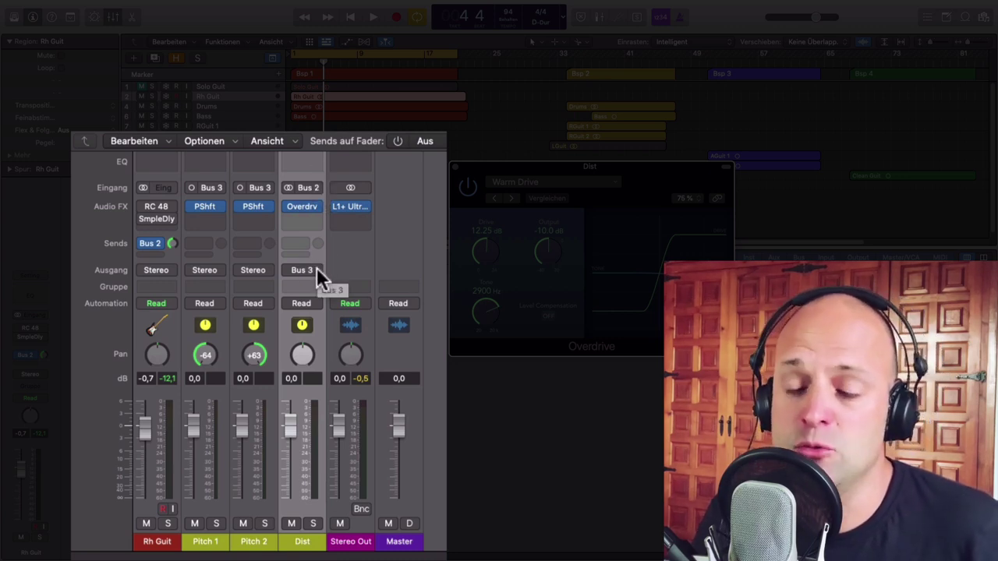
pyautogui.click(196, 544)
pyautogui.click(250, 544)
pyautogui.click(213, 543)
pyautogui.click(240, 543)
pyautogui.click(224, 543)
pyautogui.click(249, 542)
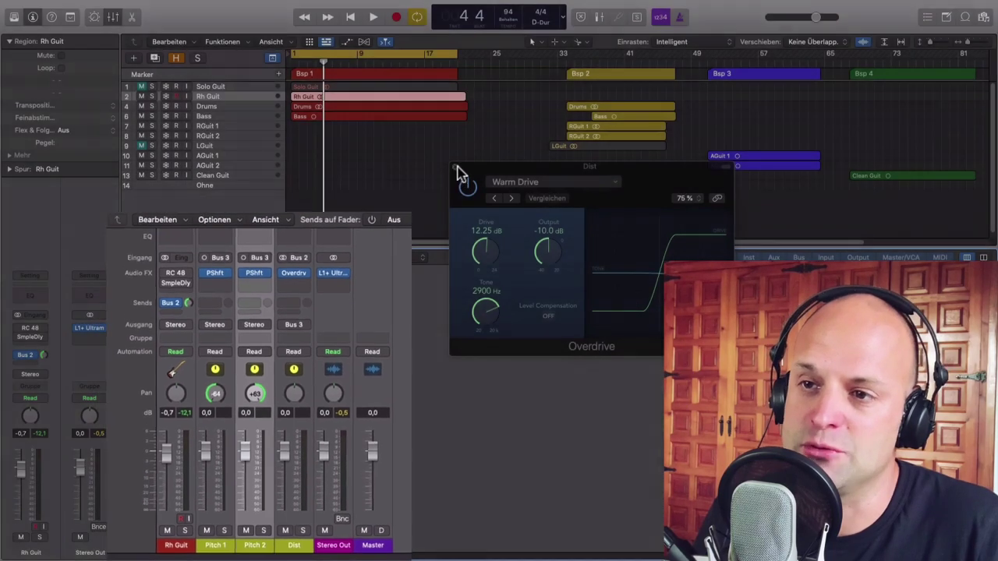
pyautogui.click(458, 166)
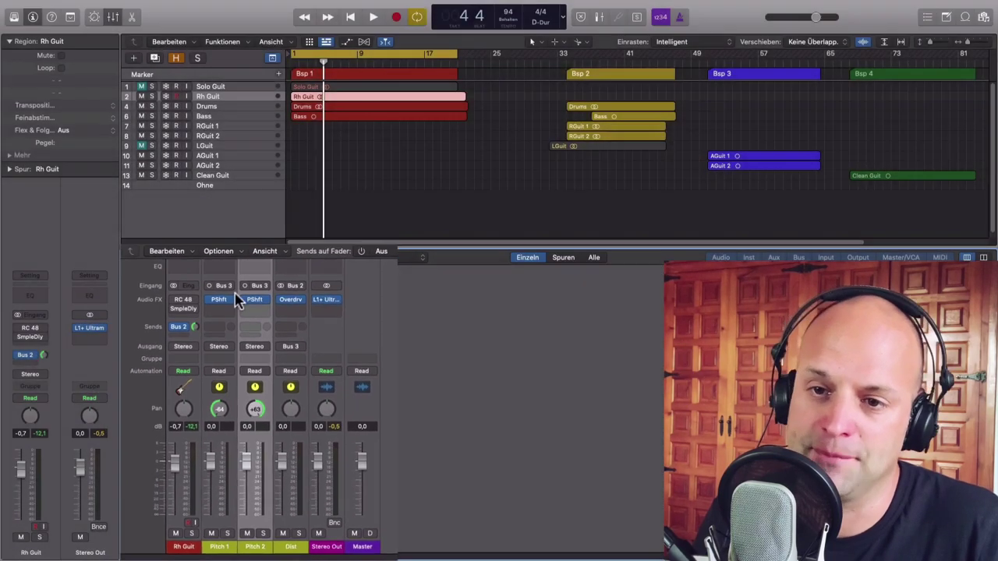
# Review the Pitch Shifter settings and panning of Pitch 1 and Pitch 2 side by side, and close both plug-ins.
pyautogui.click(221, 301)
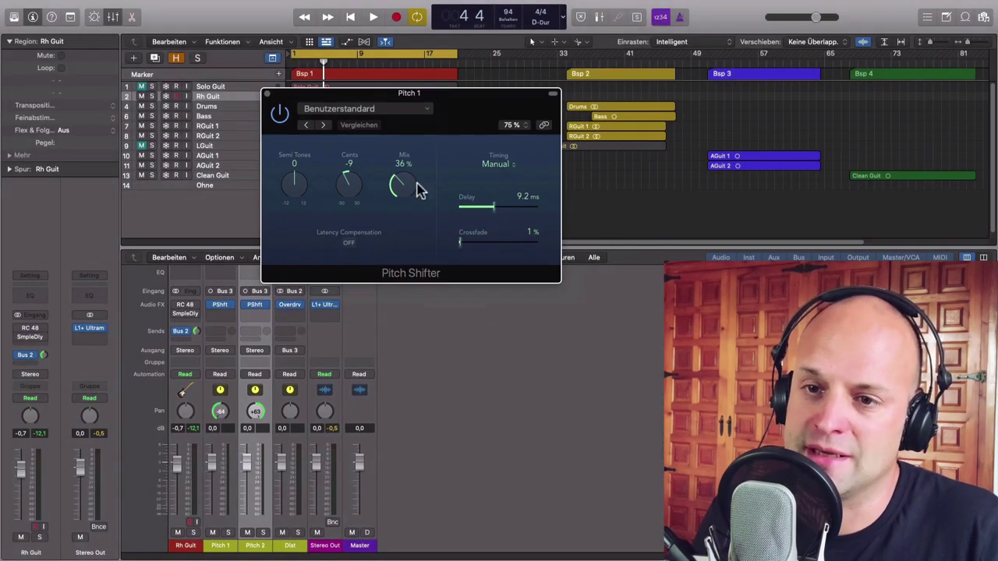
pyautogui.click(254, 304)
pyautogui.moveTo(719, 113); pyautogui.dragTo(770, 97)
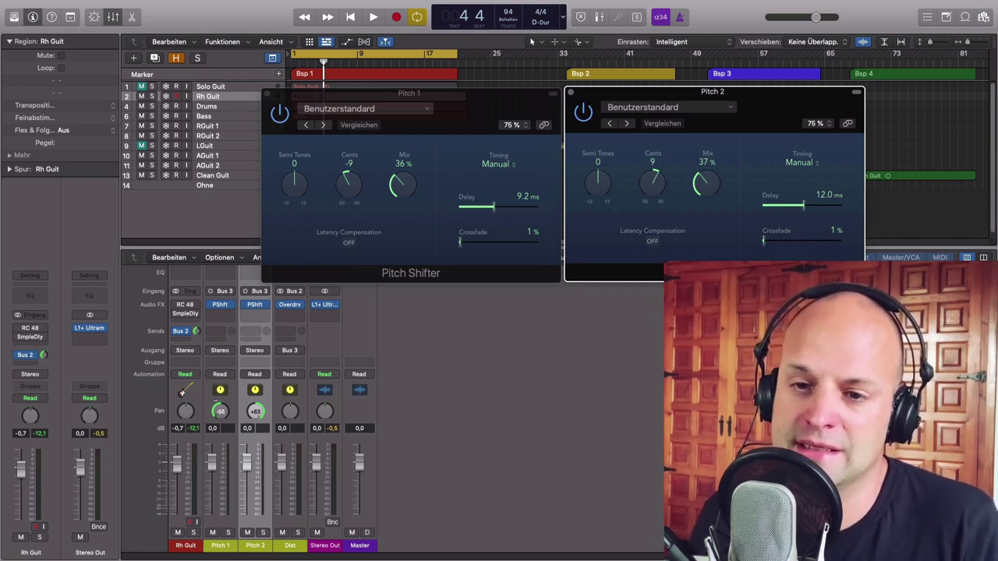
pyautogui.click(221, 425)
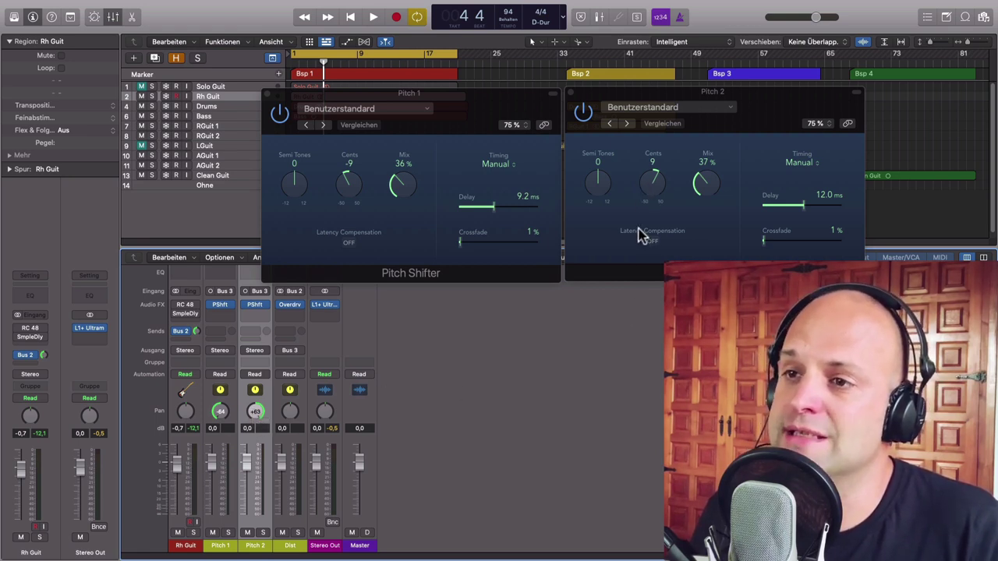
pyautogui.click(573, 94)
pyautogui.click(267, 94)
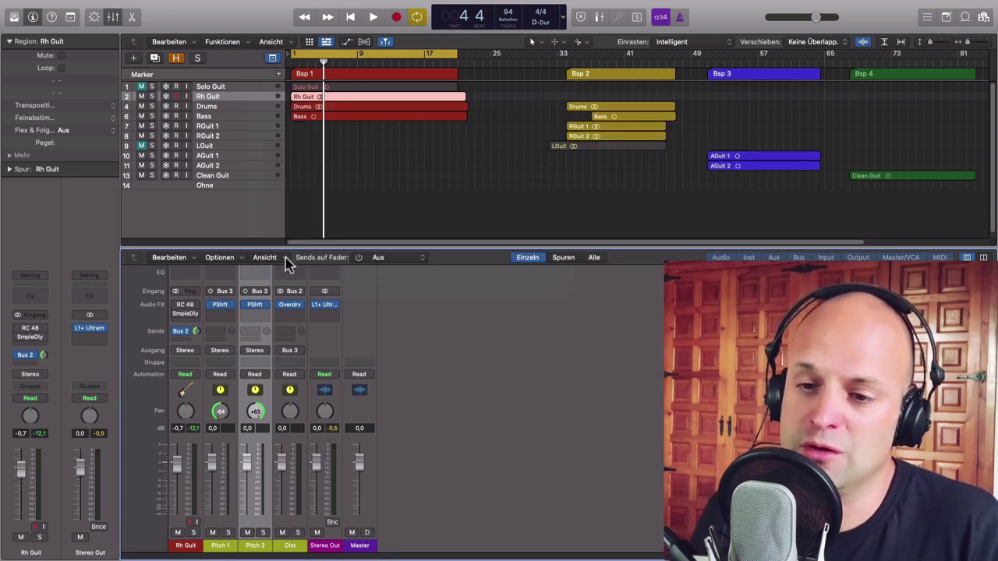
# Solo the Pitch 1 and Pitch 2 channels and raise both faders to 6.0 dB.
pyautogui.click(263, 532)
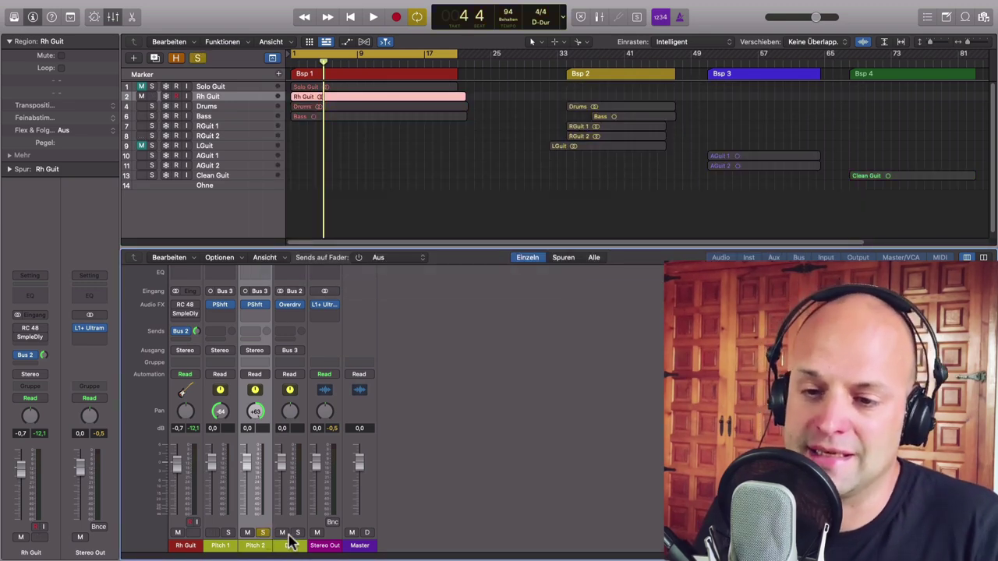
pyautogui.click(228, 532)
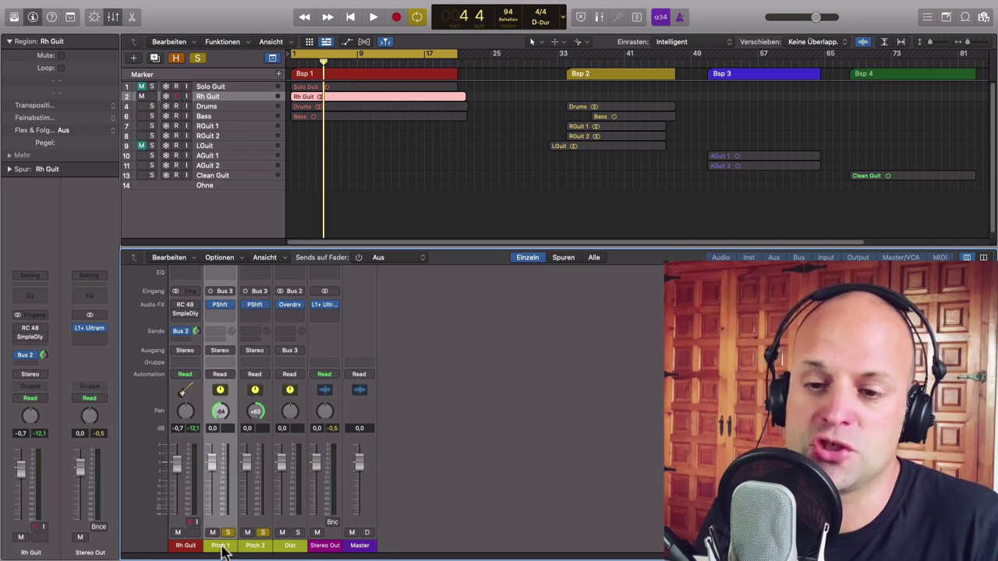
pyautogui.keyDown('shift'); pyautogui.click(254, 545); pyautogui.keyUp('shift')
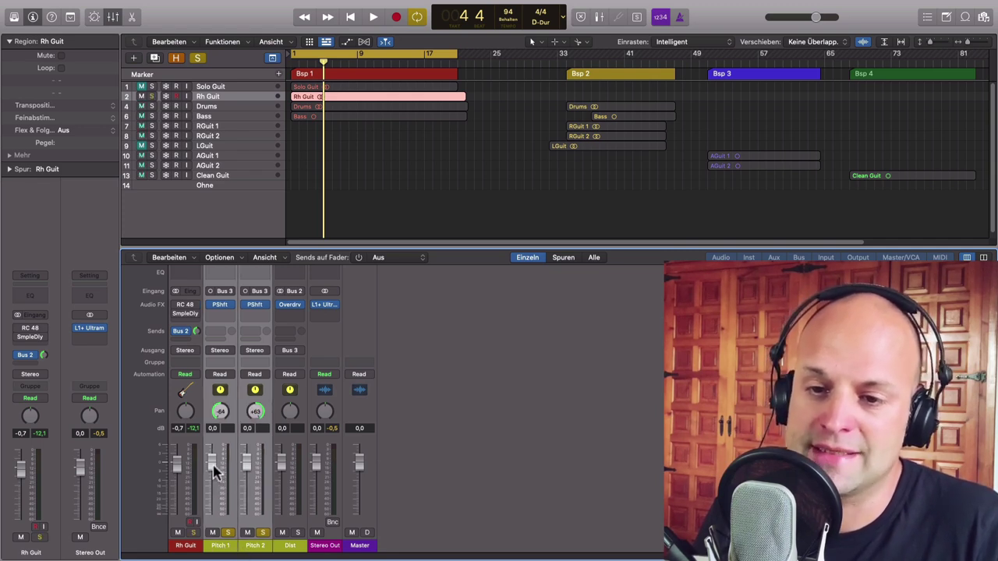
pyautogui.moveTo(212, 466); pyautogui.dragTo(212, 438)
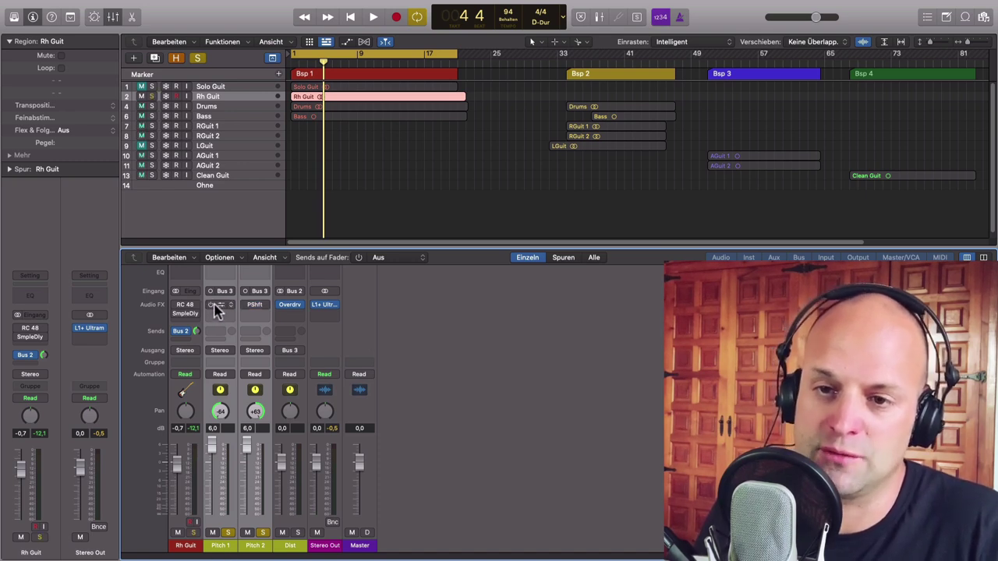
# Play the soloed pitch channels from the start and compare the sound with both Pitch Shifters bypassed and active.
pyautogui.press('space')
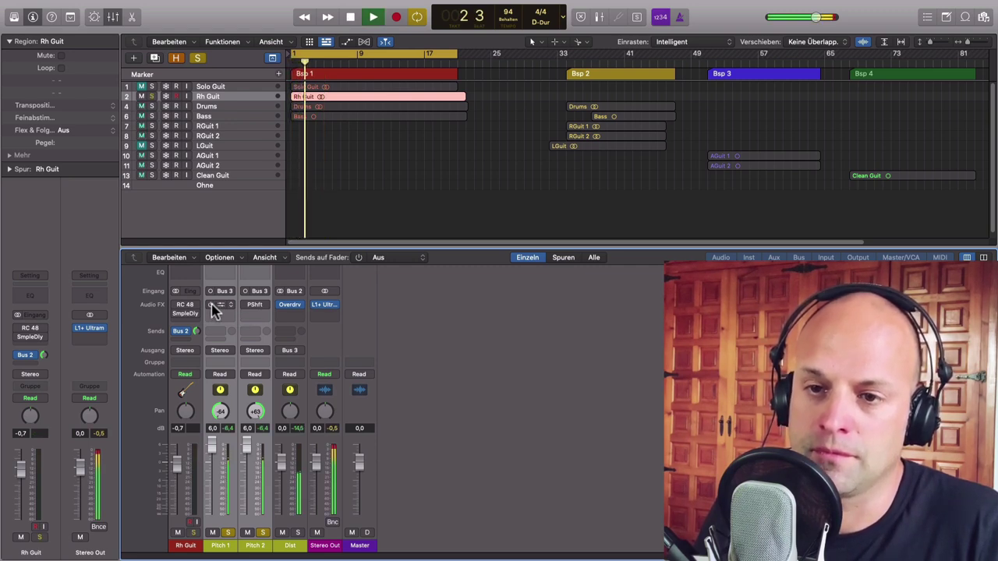
pyautogui.click(210, 303)
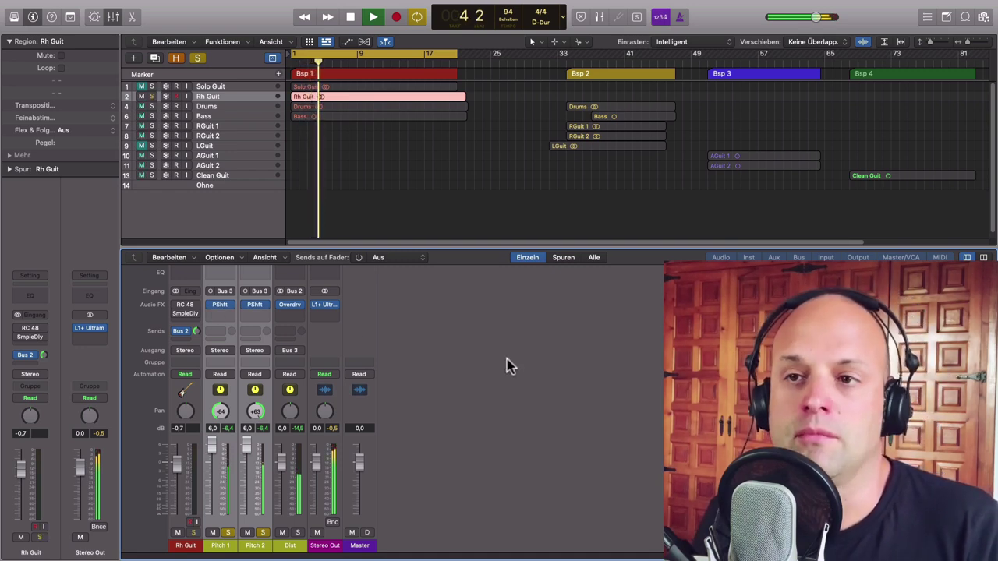
pyautogui.press('space')
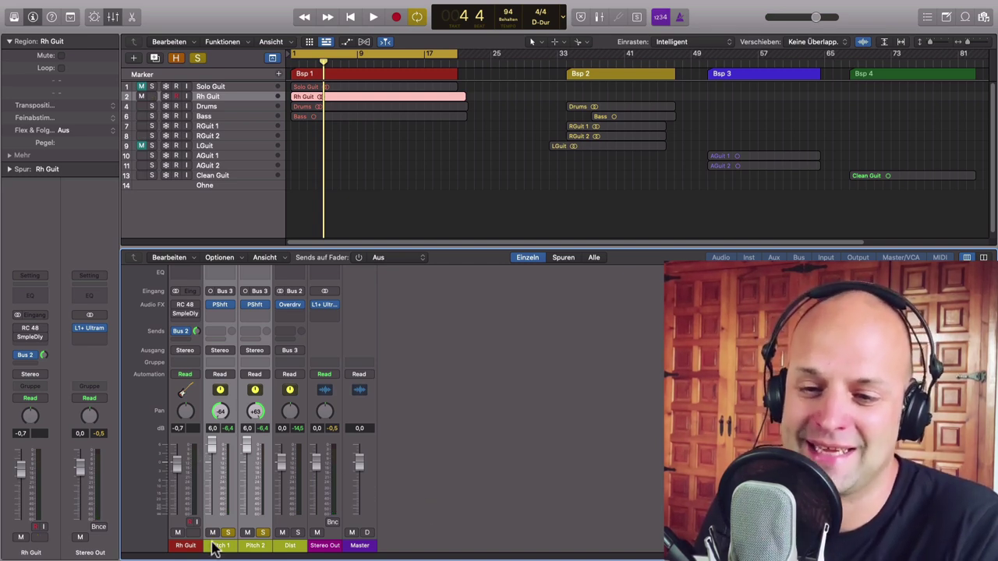
# Unsolo Pitch 1 and Pitch 2 and select the Rh Guit channel in the mixer.
pyautogui.click(248, 547)
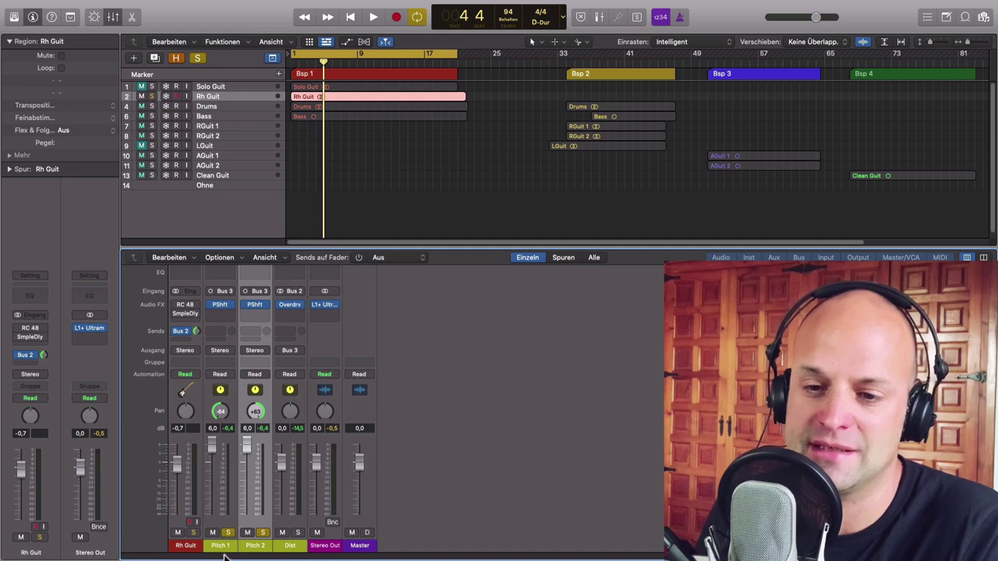
pyautogui.click(223, 538)
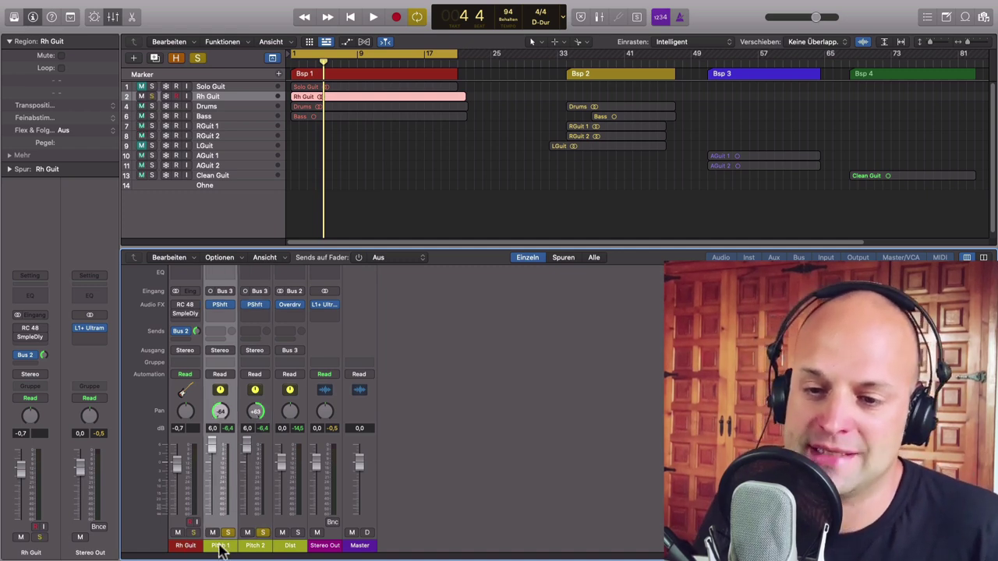
pyautogui.click(262, 533)
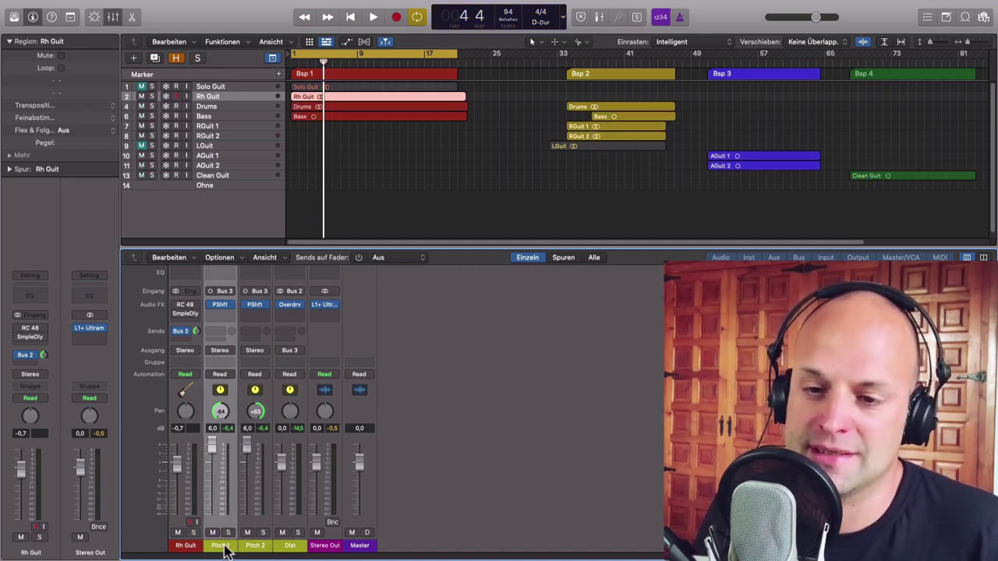
pyautogui.click(254, 546)
pyautogui.click(190, 548)
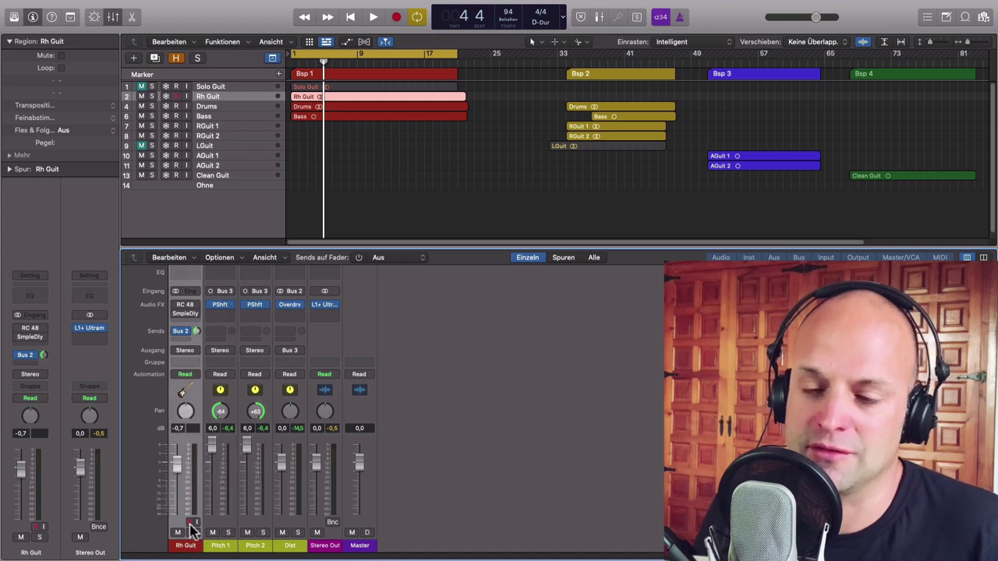
# Play the full mix from bar 1 with both Pitch Shifters bypassed and active, and reset both pitch faders to 0.0 dB.
pyautogui.click(289, 63)
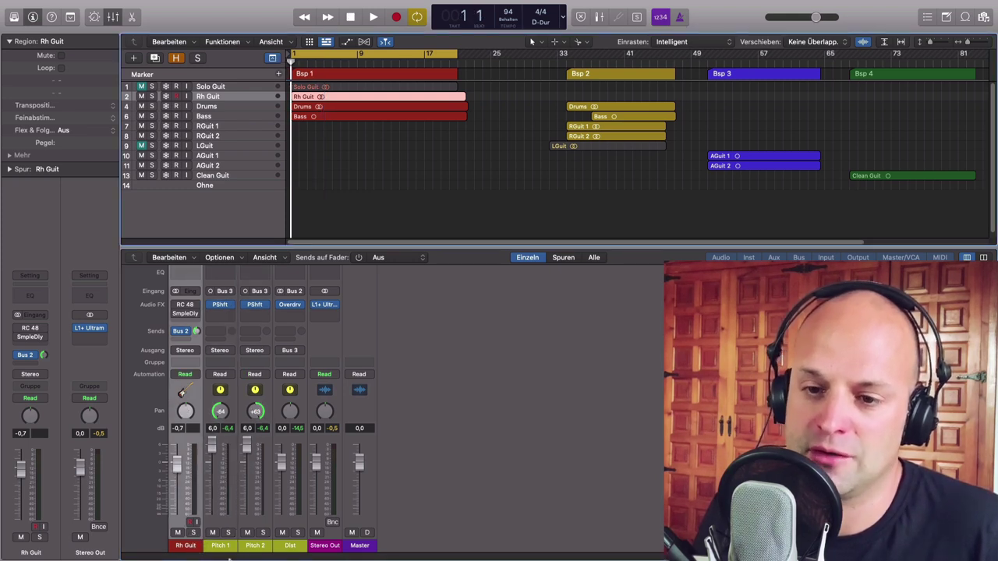
pyautogui.moveTo(228, 544); pyautogui.dragTo(248, 545)
pyautogui.click(245, 304)
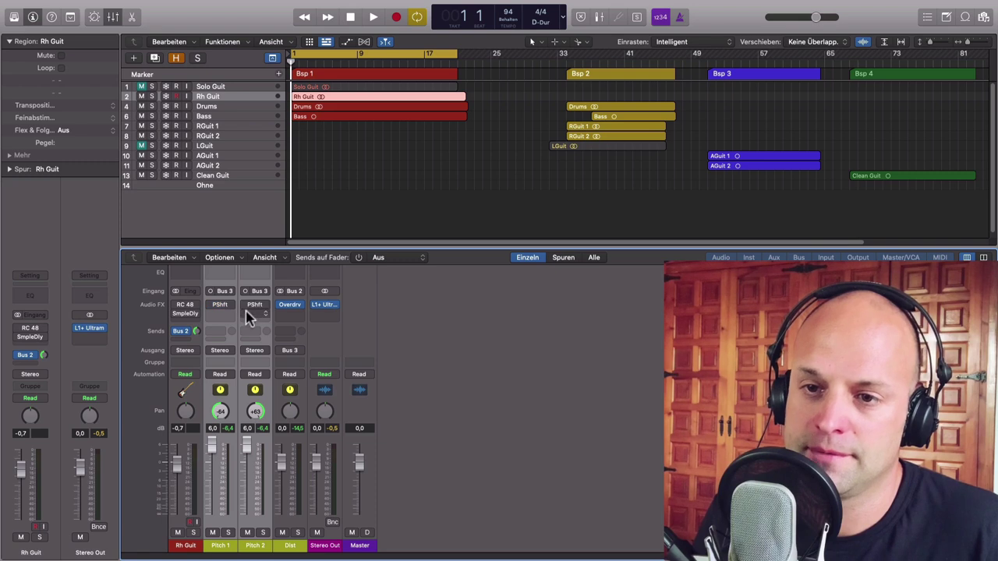
pyautogui.press('space')
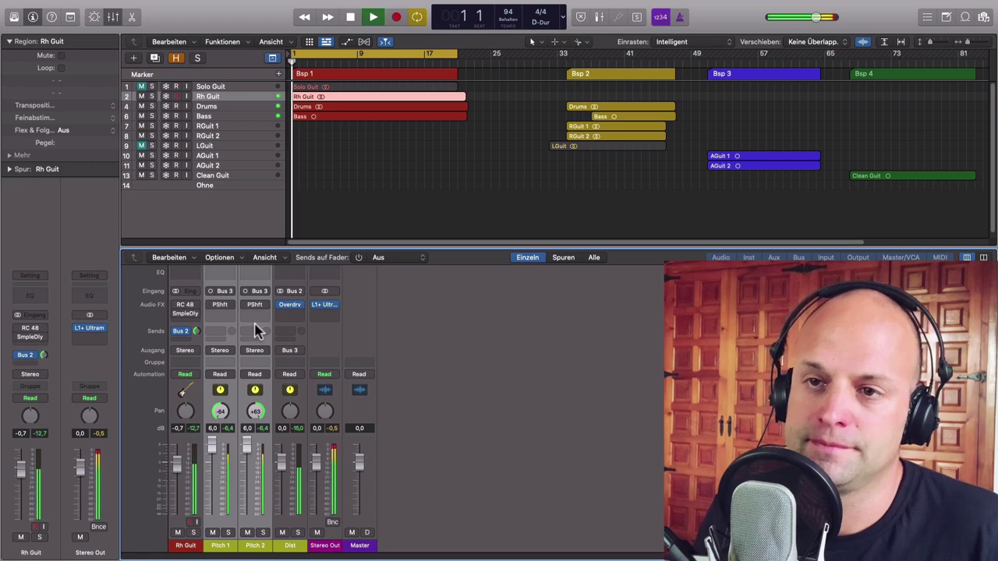
pyautogui.click(212, 305)
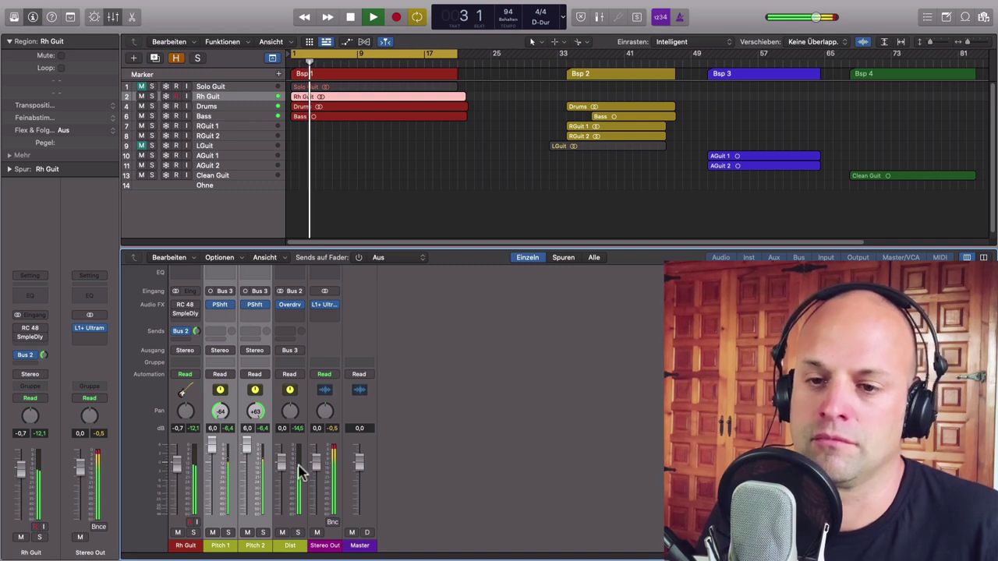
pyautogui.keyDown('alt'); pyautogui.click(210, 451); pyautogui.keyUp('alt')
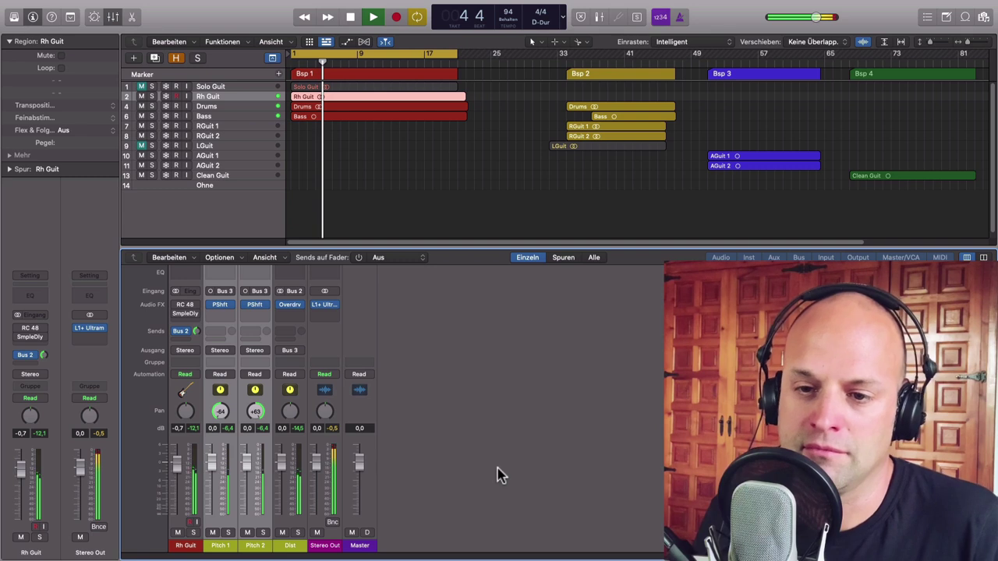
pyautogui.press('space')
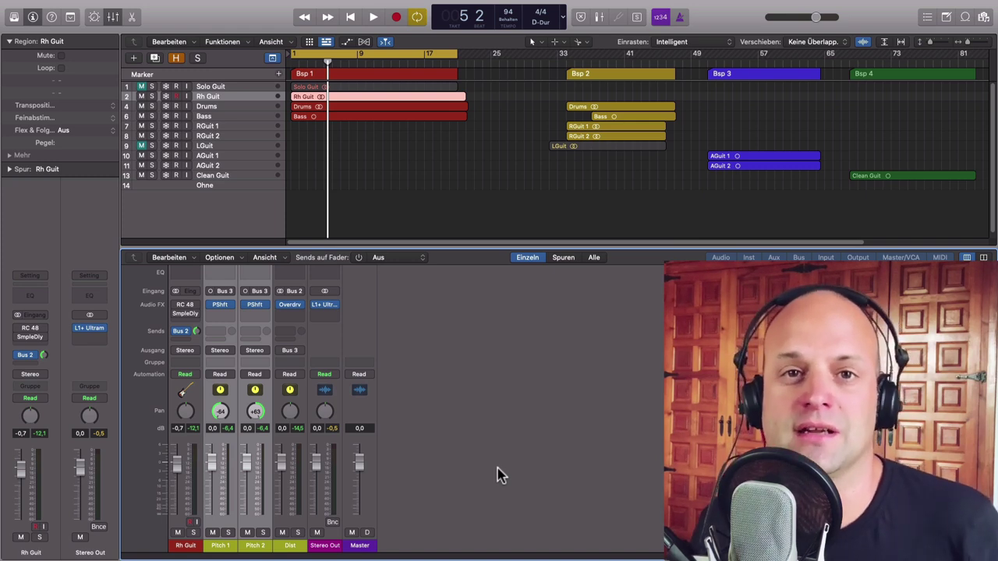
# Select and unmute the Solo Guit track, increase its track height, and return the playhead to bar 1.
pyautogui.press('Up')
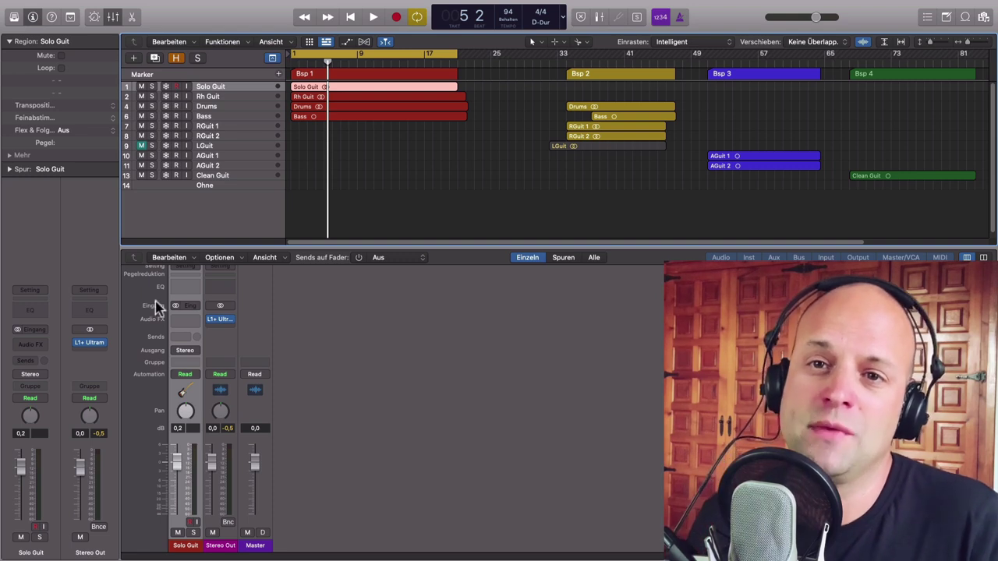
pyautogui.moveTo(124, 90); pyautogui.dragTo(127, 108)
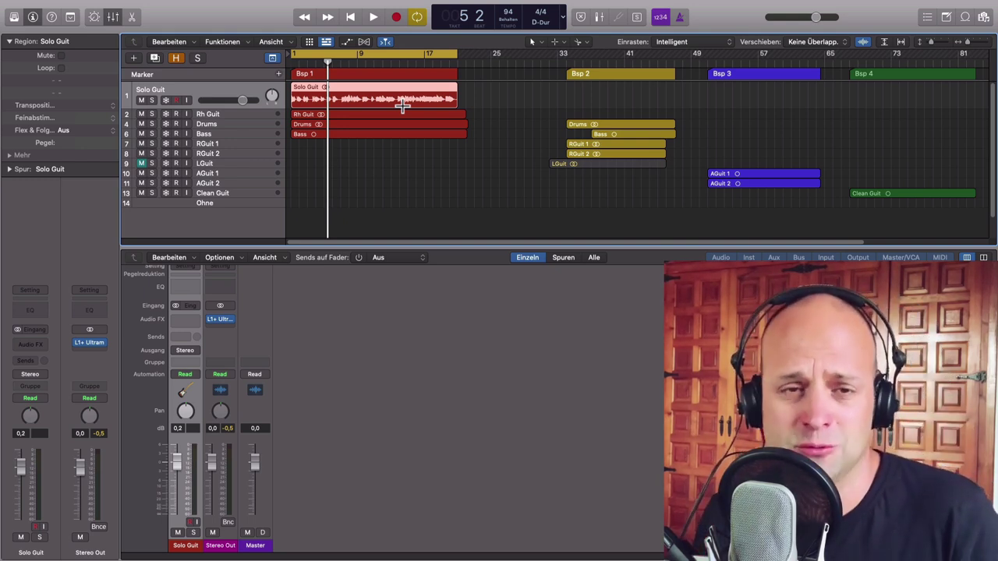
pyautogui.click(297, 63)
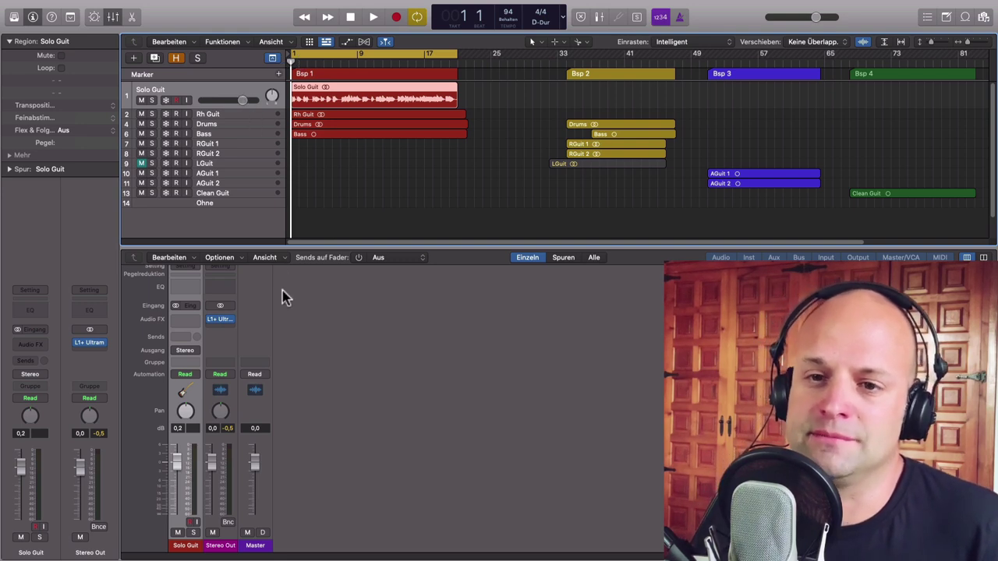
# Solo the Solo Guit track, play it from about bar 8, and enlarge the mixer area.
pyautogui.click(152, 101)
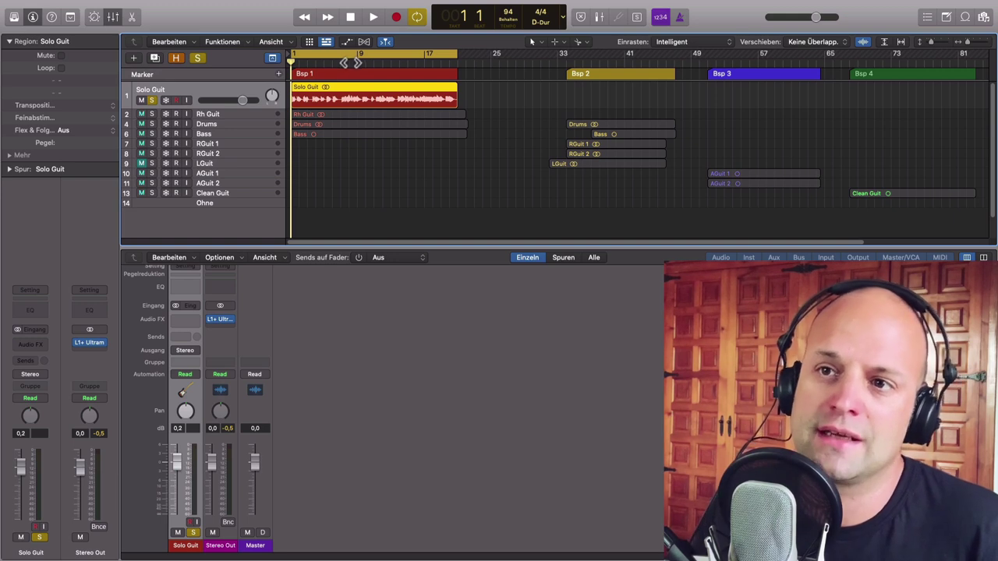
pyautogui.click(349, 63)
pyautogui.press('space')
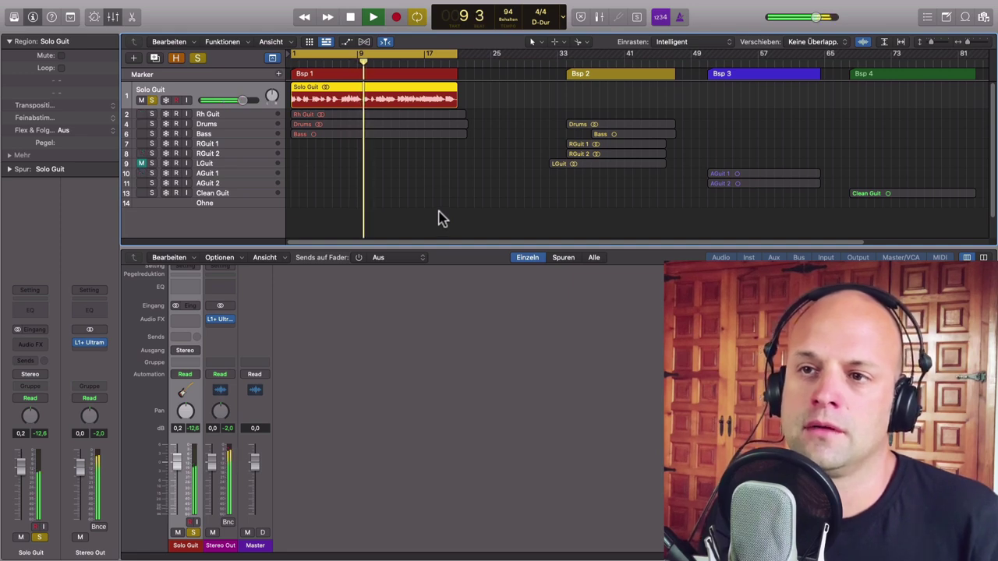
pyautogui.press('space')
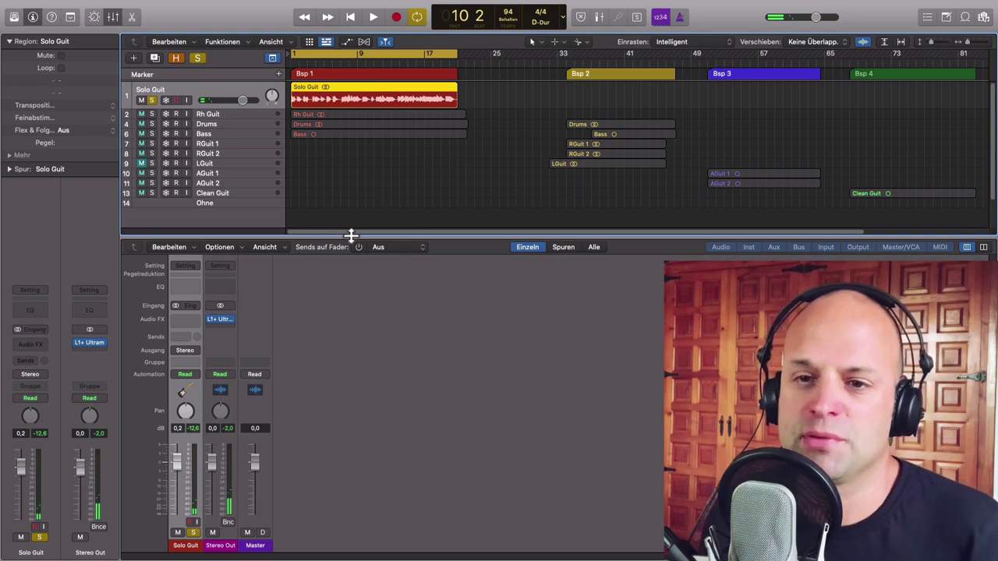
# Insert a stereo RC 48 reverb on the Solo Guit channel and load its Medium Hall & Echoes preset.
pyautogui.moveTo(354, 246); pyautogui.dragTo(348, 242)
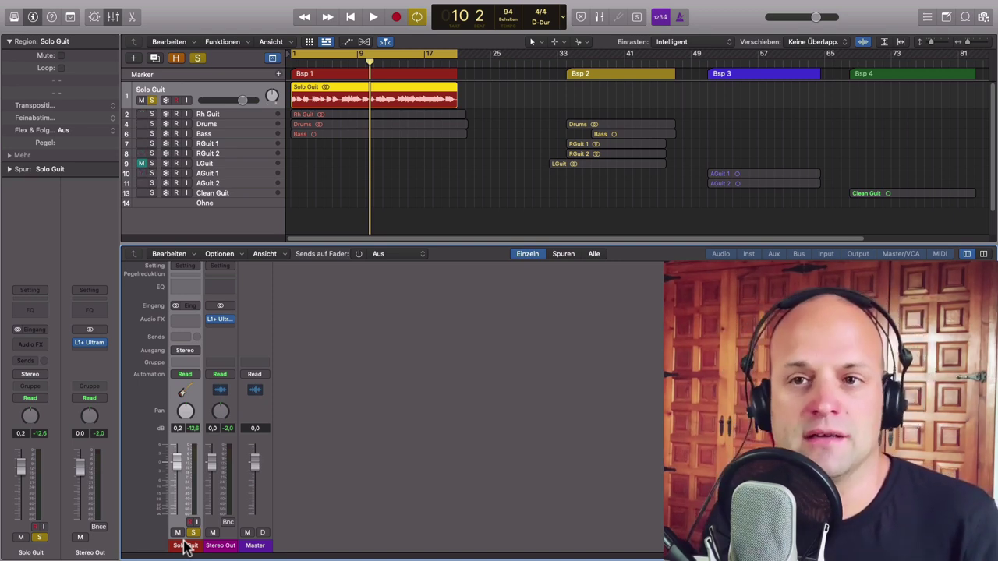
pyautogui.click(196, 320)
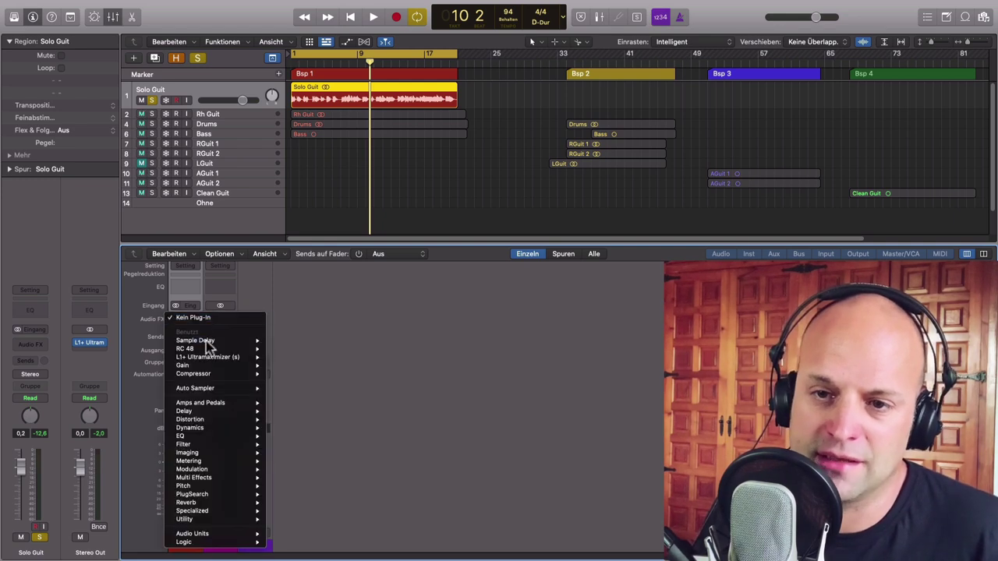
pyautogui.click(295, 352)
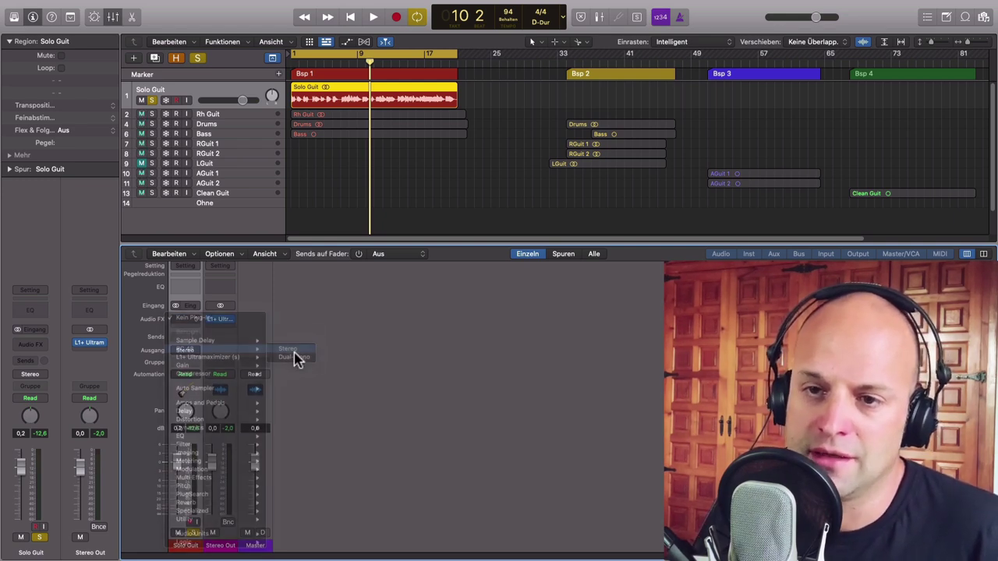
pyautogui.click(475, 149)
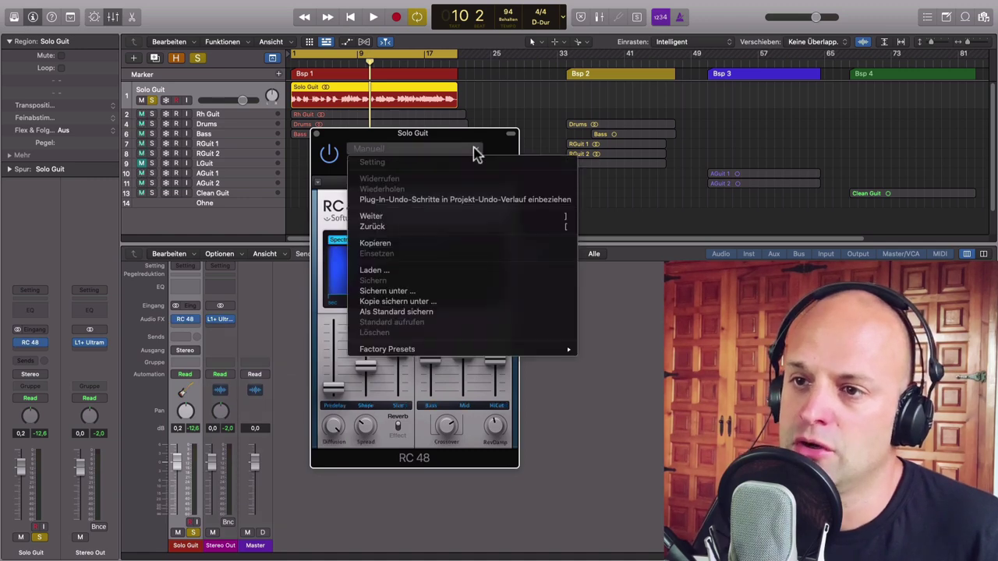
pyautogui.moveTo(527, 352)
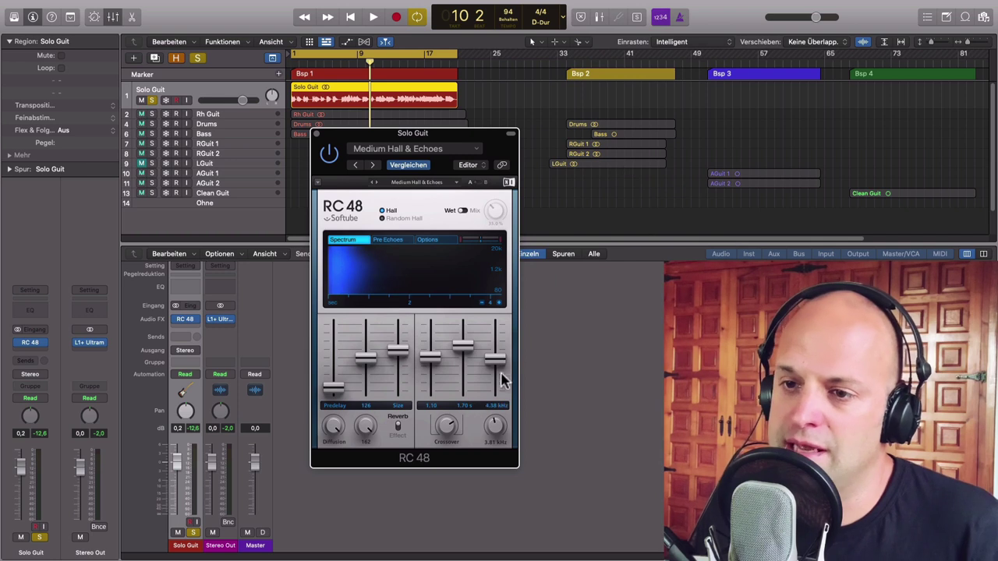
# Switch the RC 48 to Mix mode with a low wet share and play the solo guitar with the reverb bypassed.
pyautogui.moveTo(502, 154); pyautogui.dragTo(519, 158)
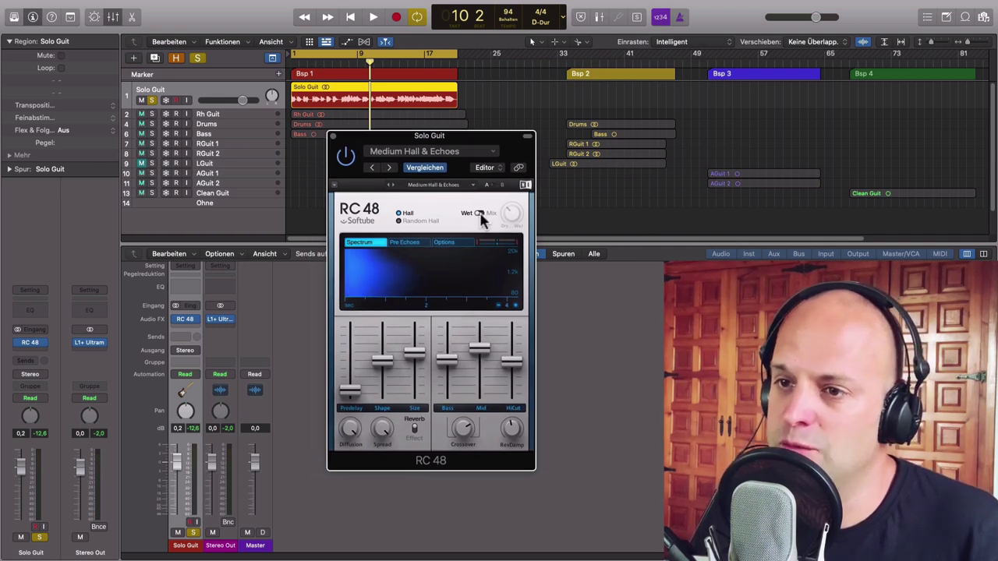
pyautogui.moveTo(525, 152); pyautogui.dragTo(590, 189)
pyautogui.click(420, 181)
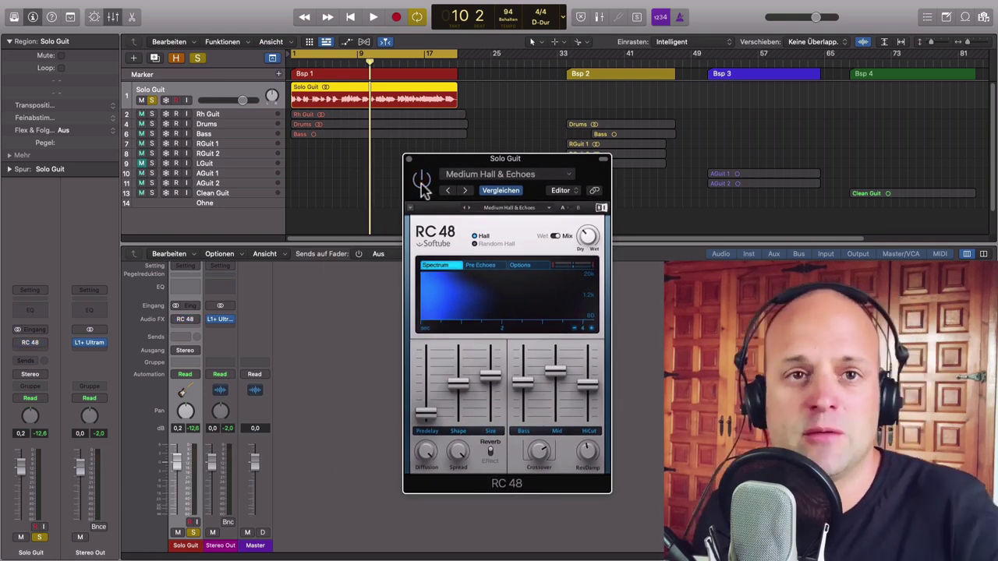
pyautogui.click(294, 67)
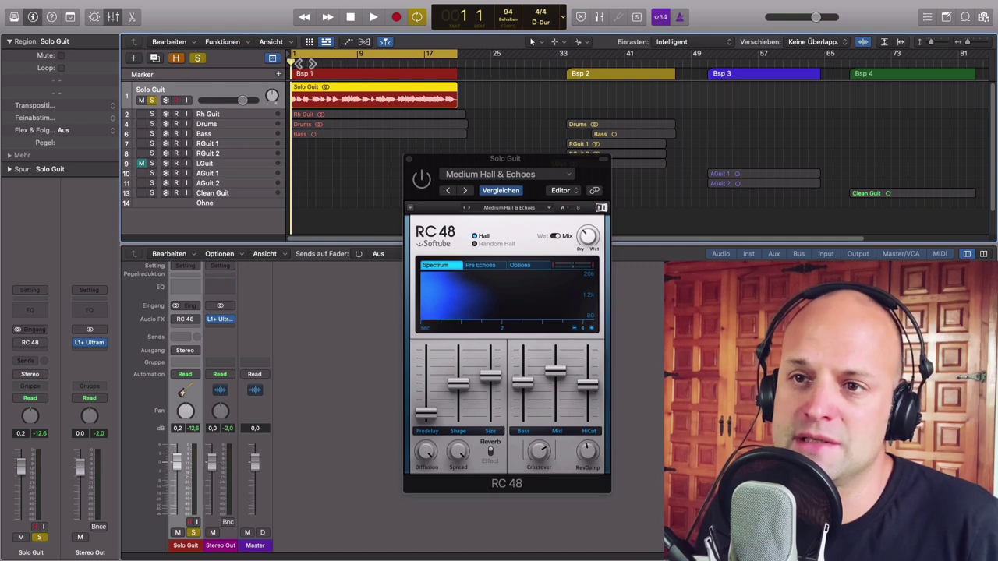
pyautogui.press('space')
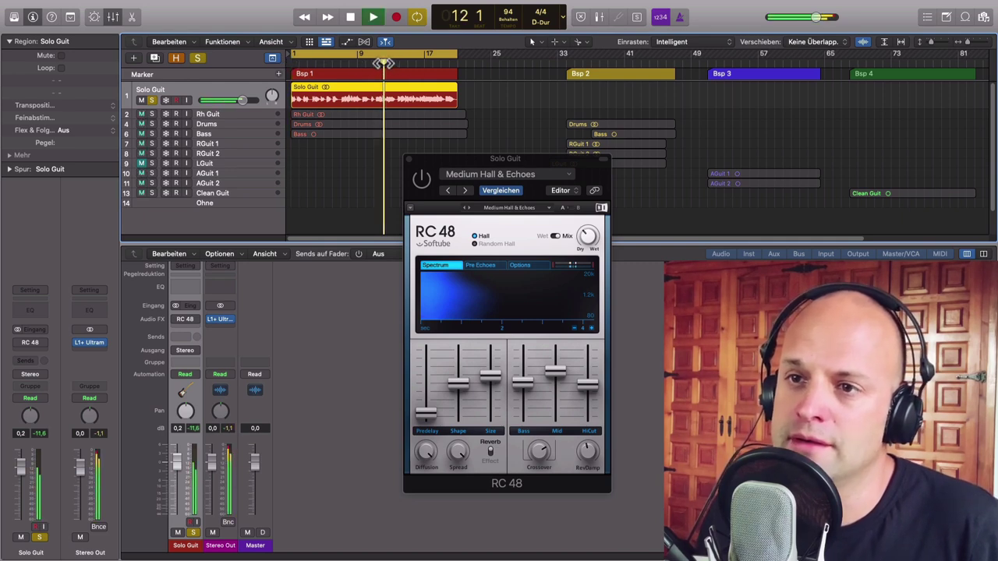
# Compare the RC 48 active and bypassed during playback while adjusting its Bass to 1.08 and Mid to 1.34 s.
pyautogui.click(422, 181)
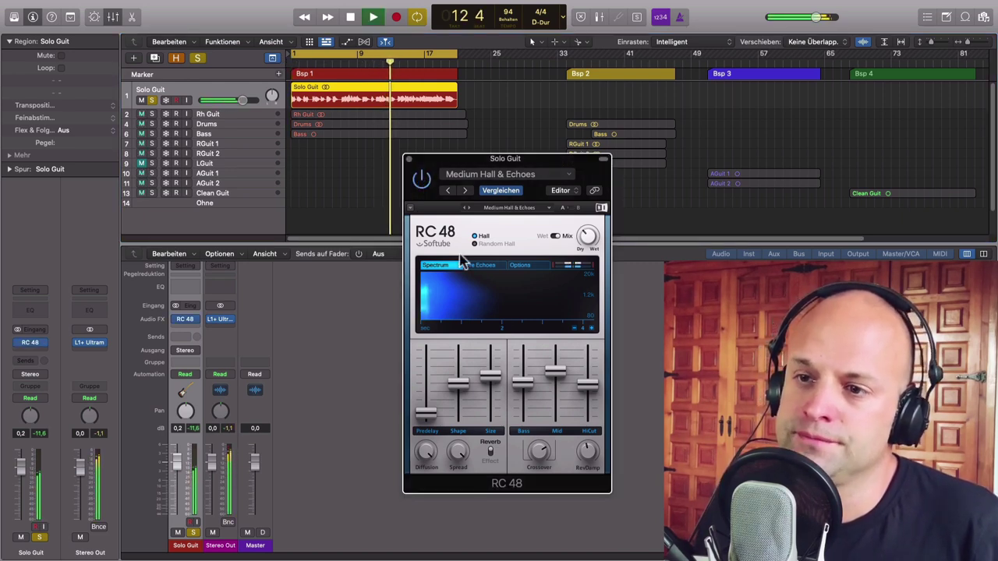
pyautogui.moveTo(522, 383); pyautogui.dragTo(554, 374)
pyautogui.click(420, 179)
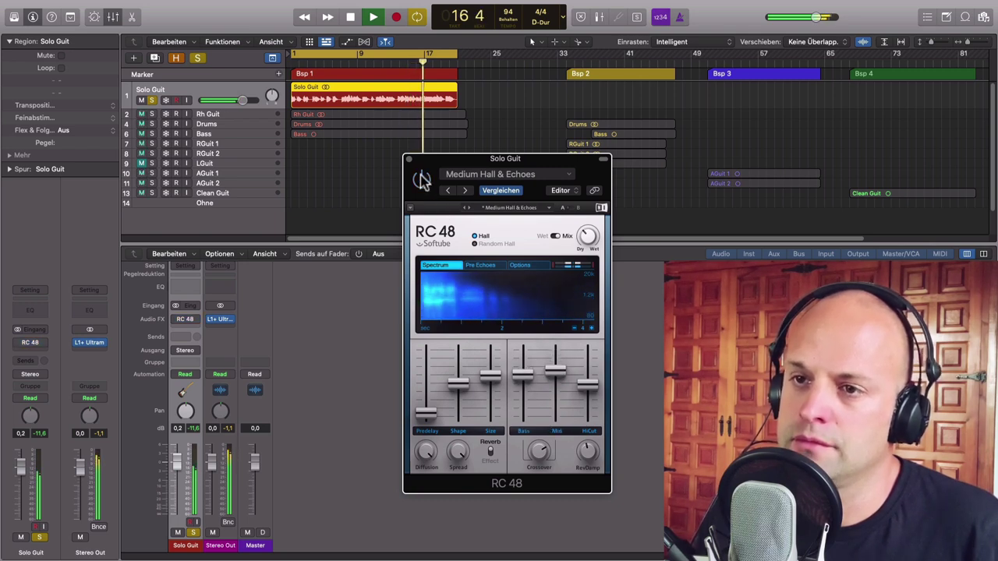
pyautogui.click(421, 179)
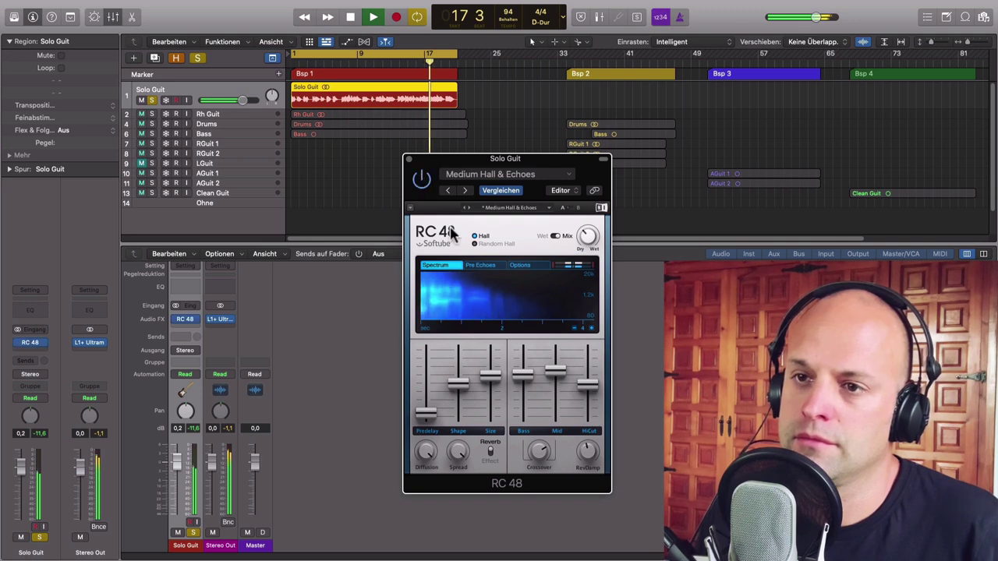
pyautogui.moveTo(547, 363); pyautogui.dragTo(523, 384)
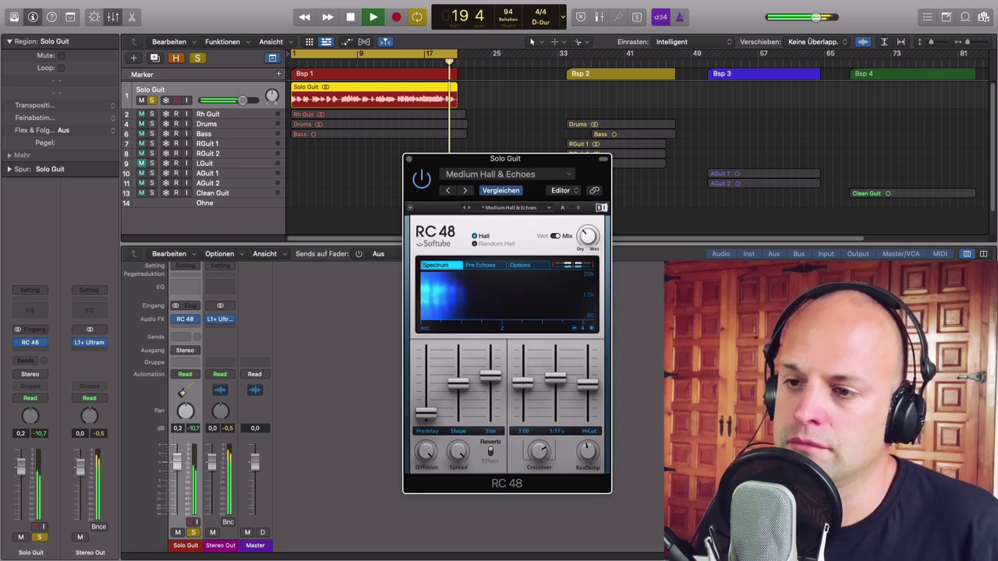
pyautogui.press('space')
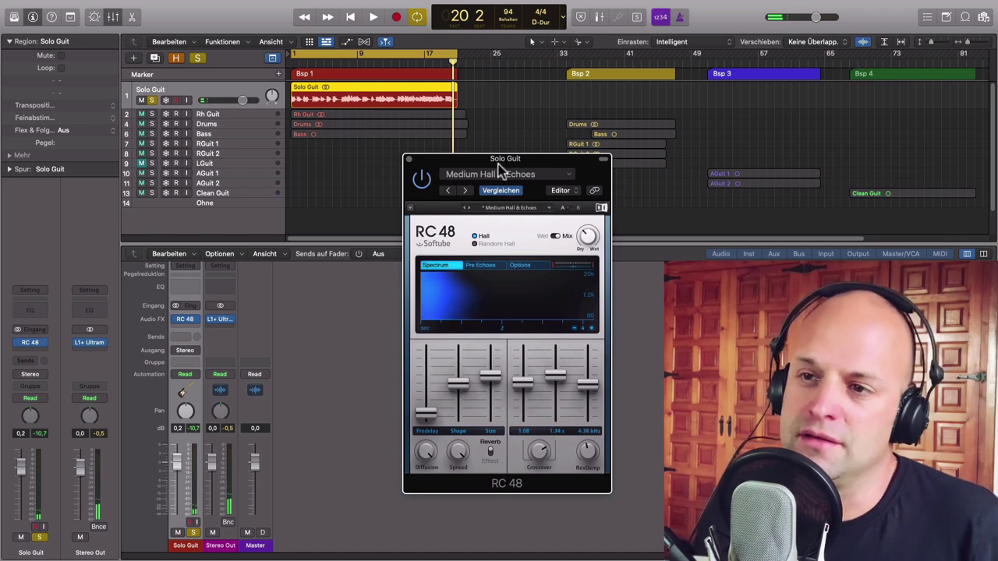
# Close the RC 48 window and insert a stereo Comeback Kid delay below it on the Solo Guit channel.
pyautogui.moveTo(503, 160); pyautogui.dragTo(534, 147)
pyautogui.click(440, 146)
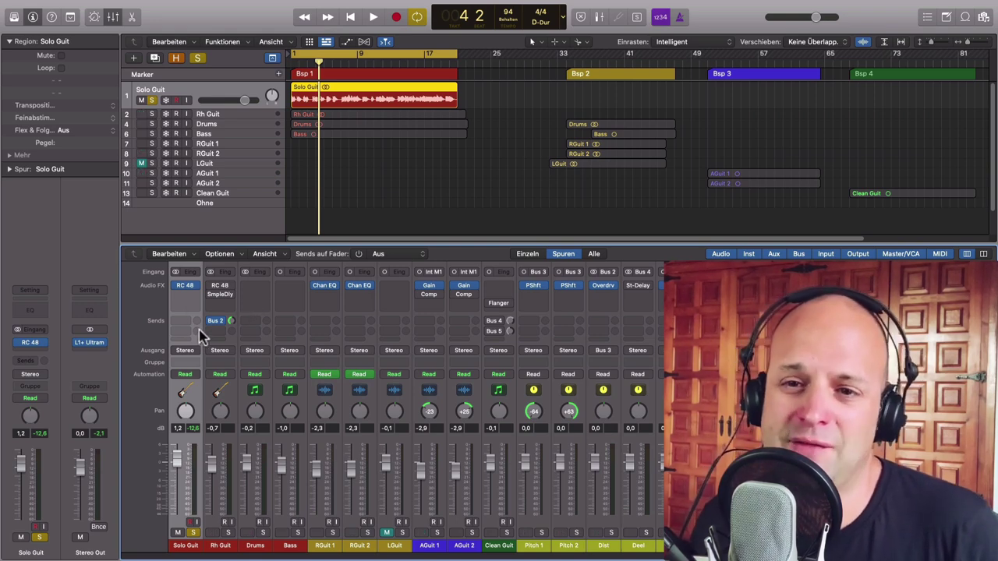
pyautogui.click(186, 295)
pyautogui.moveTo(226, 315)
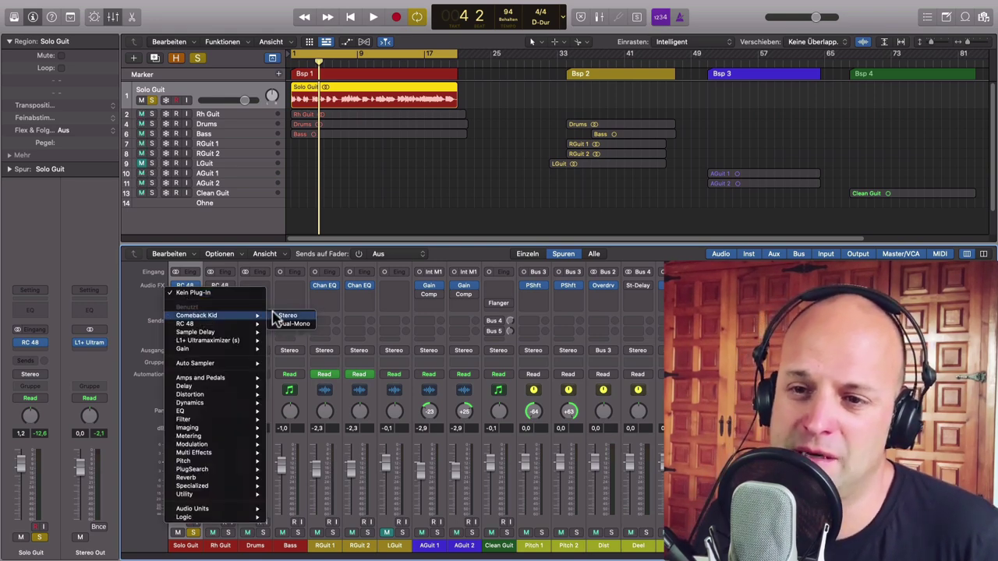
pyautogui.click(280, 318)
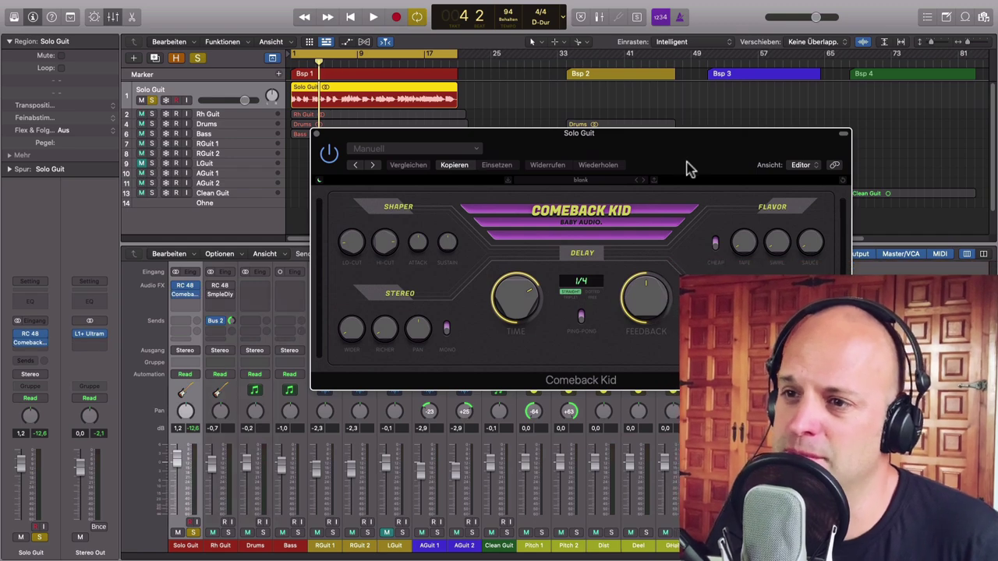
# Lower Comeback Kid's Wet Out to about 69 while playing the soloed guitar from the start of the first example.
pyautogui.moveTo(641, 122); pyautogui.dragTo(521, 124)
pyautogui.moveTo(657, 319); pyautogui.dragTo(660, 333)
pyautogui.scroll(-4, 663, 324)
pyautogui.press('space')
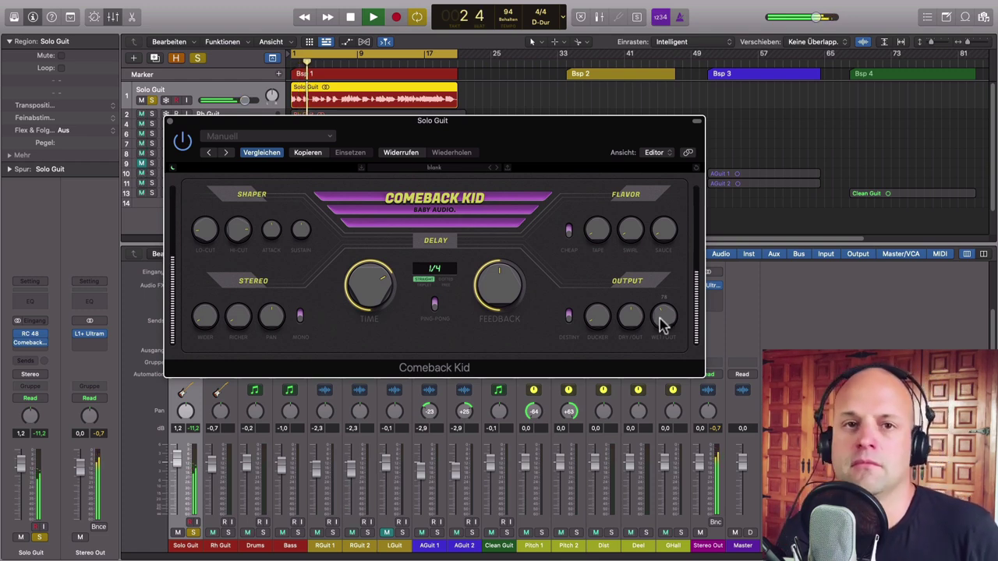
pyautogui.press('space')
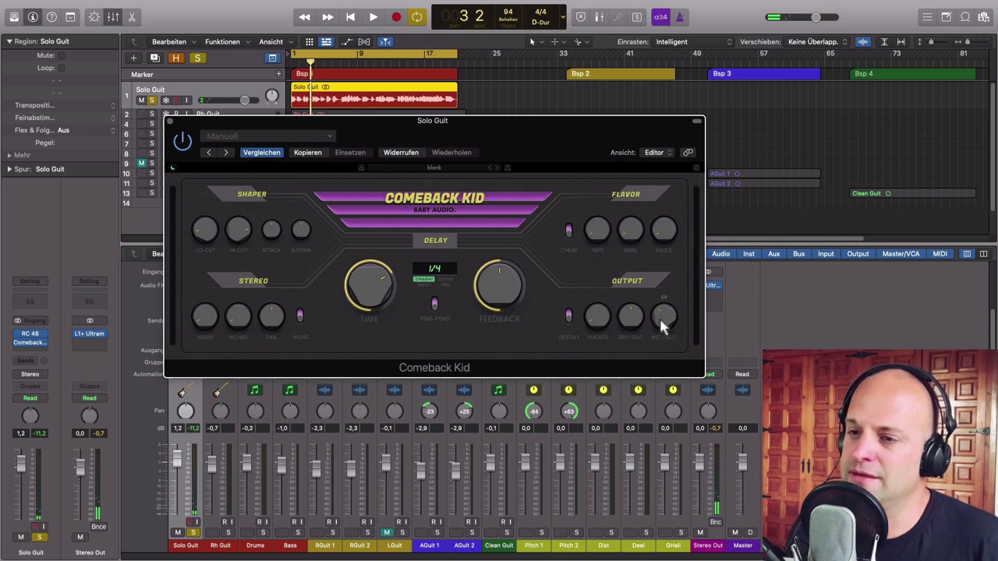
# Set the Comeback Kid delay time to a dotted 1/8 and play the solo guitar from bar 6.
pyautogui.moveTo(383, 294); pyautogui.dragTo(371, 308)
pyautogui.click(447, 279)
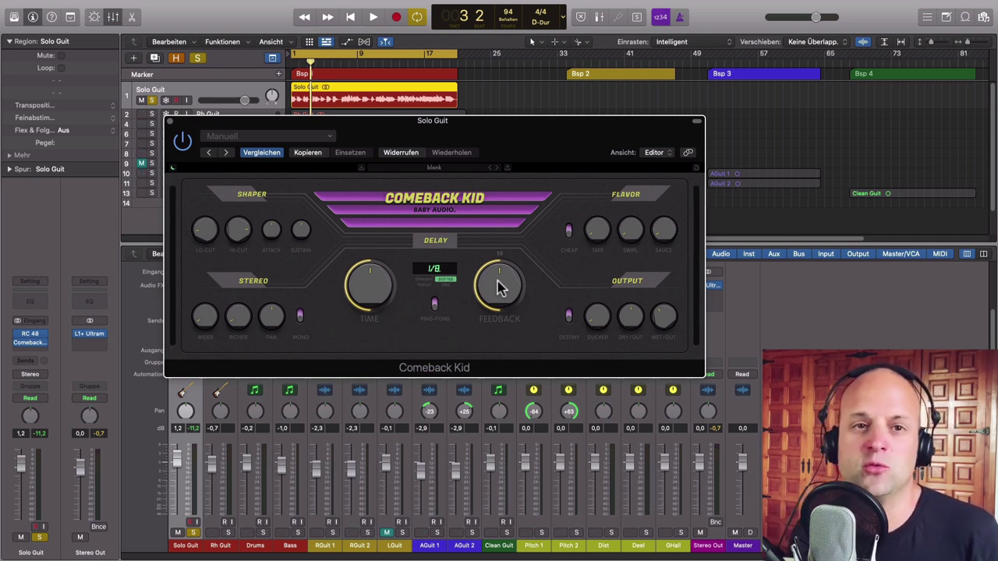
pyautogui.click(335, 74)
pyautogui.press('space')
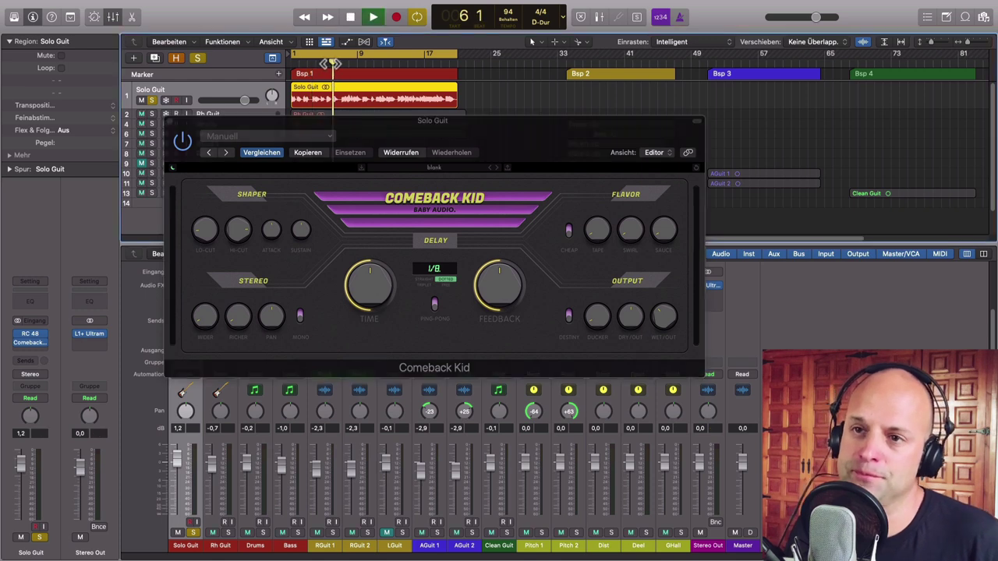
# Lower Comeback Kid's Feedback, raise Wider, Richer and Tape, and unsolo the Solo Guit track during playback.
pyautogui.moveTo(500, 287); pyautogui.dragTo(492, 330)
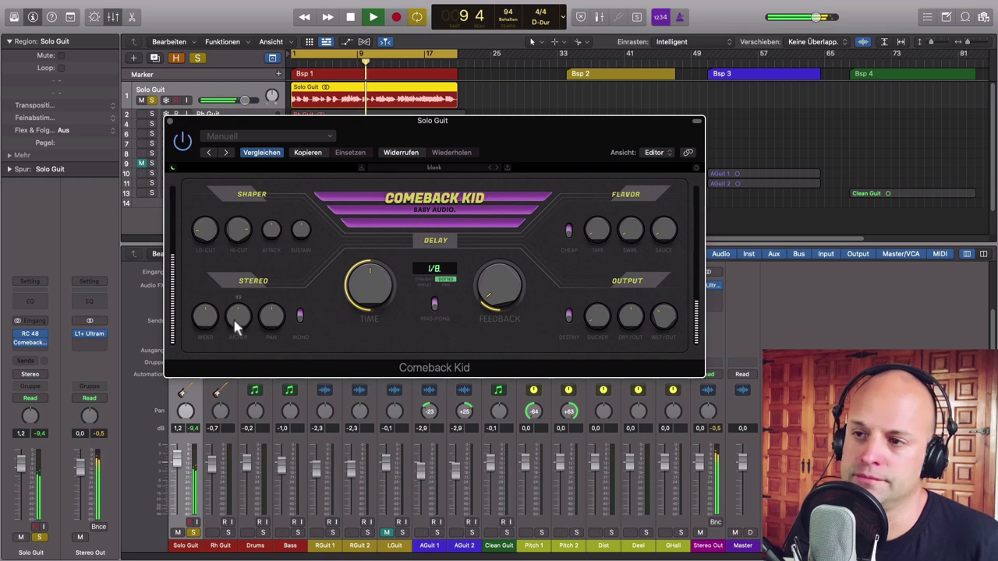
pyautogui.moveTo(598, 226)
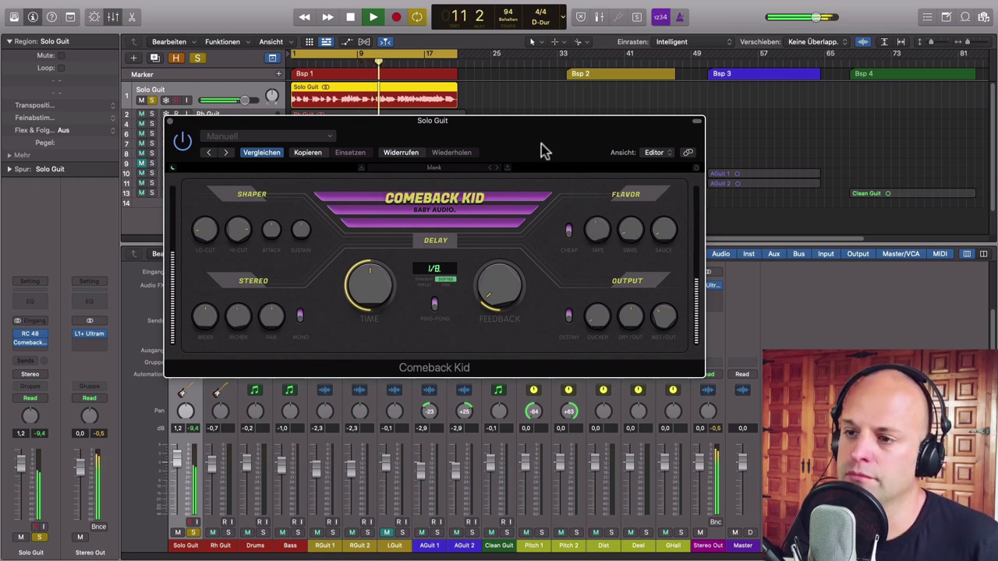
pyautogui.moveTo(657, 323)
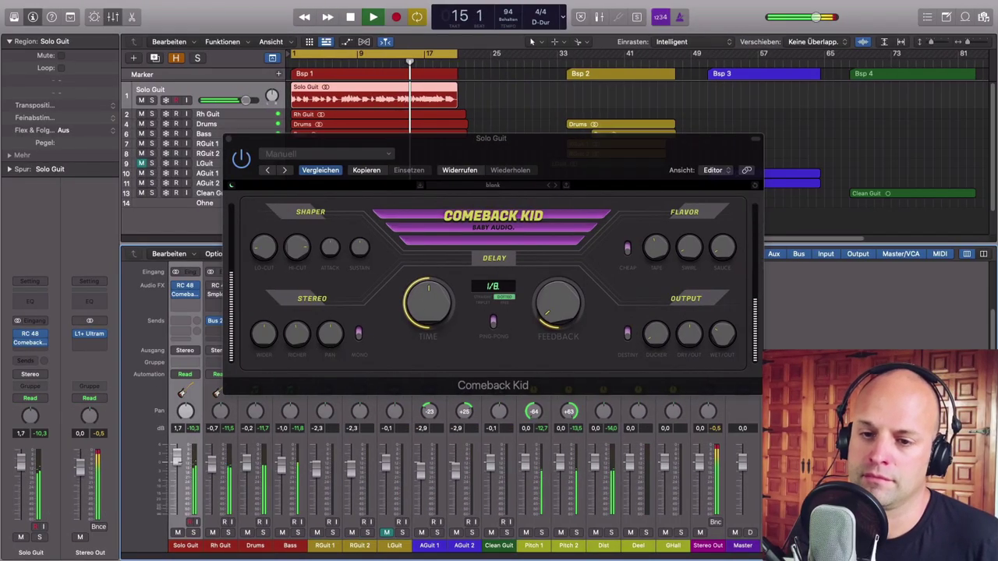
# Fine-tune Comeback Kid's Wet Out to about 41 and reduce Feedback in the full mix, raising the Solo Guit fader to 2.1 dB.
pyautogui.moveTo(721, 341)
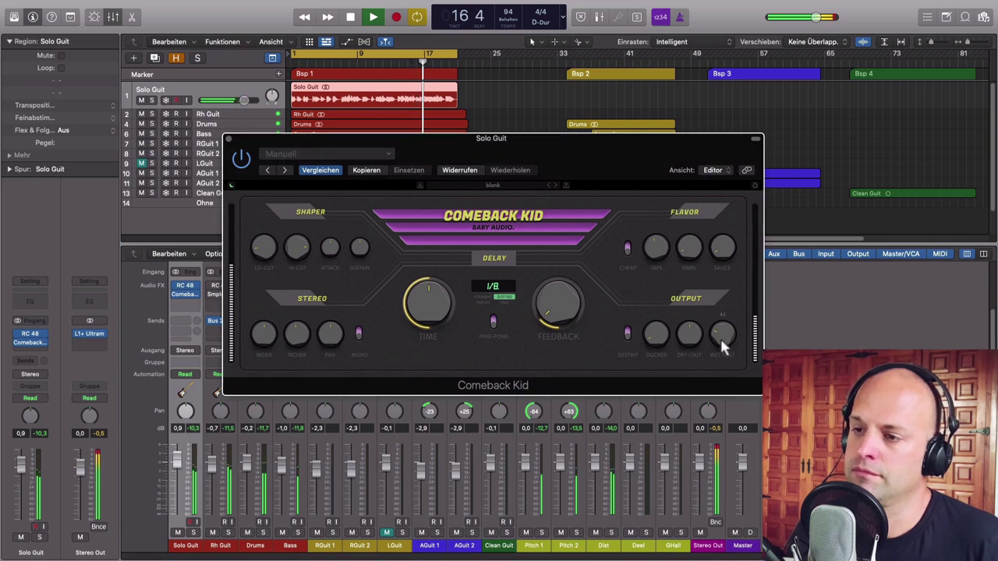
pyautogui.moveTo(565, 320); pyautogui.dragTo(565, 323)
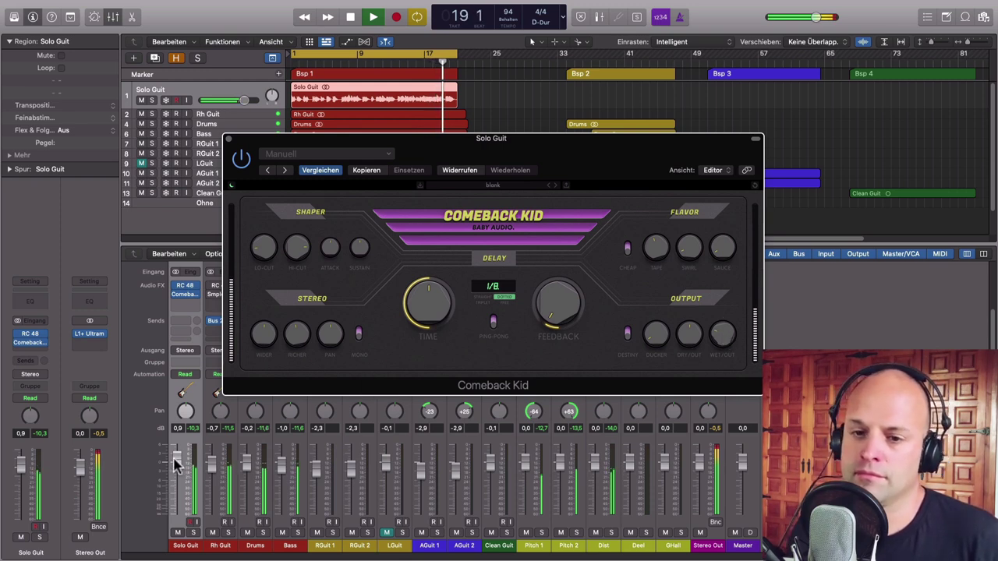
pyautogui.moveTo(177, 461); pyautogui.dragTo(178, 456)
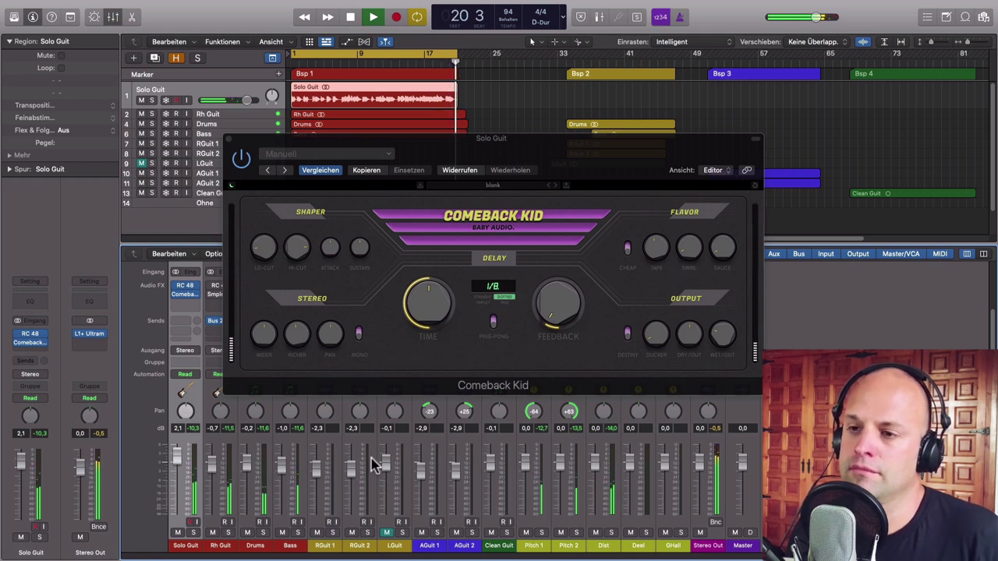
pyautogui.press('space')
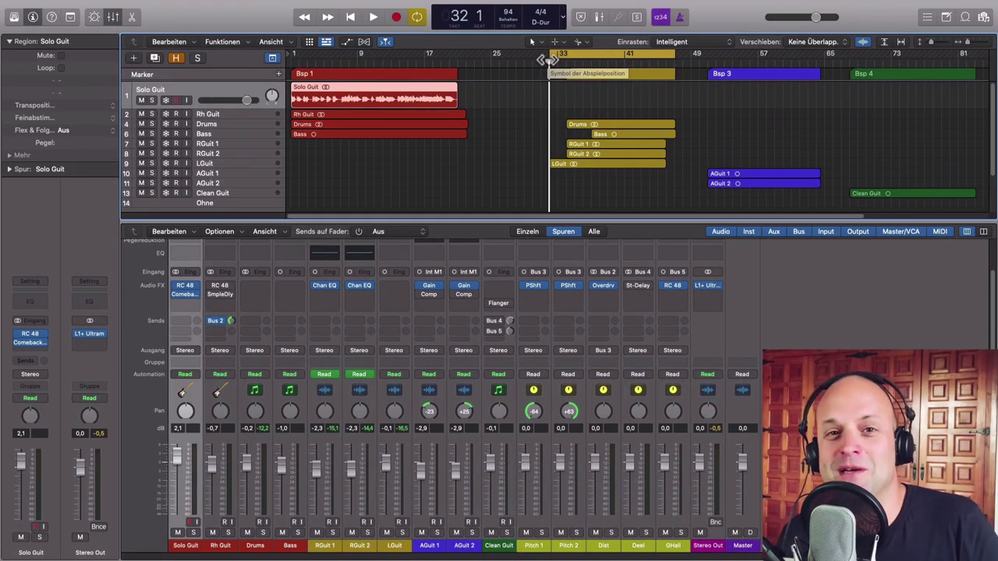
# Play the second example from bar 32 and raise the LGuit fader to 1.5 dB.
pyautogui.press('space')
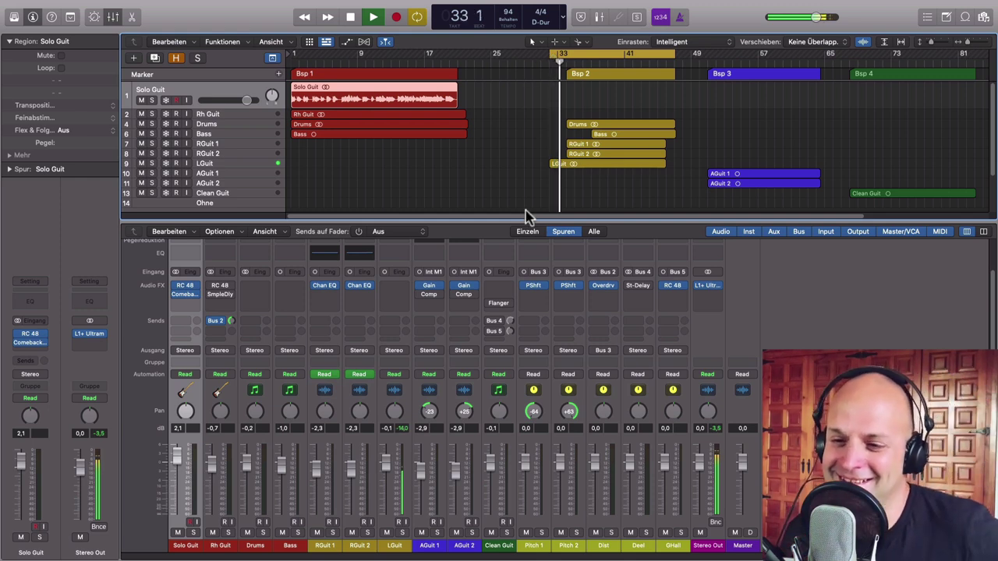
pyautogui.moveTo(386, 465); pyautogui.dragTo(388, 460)
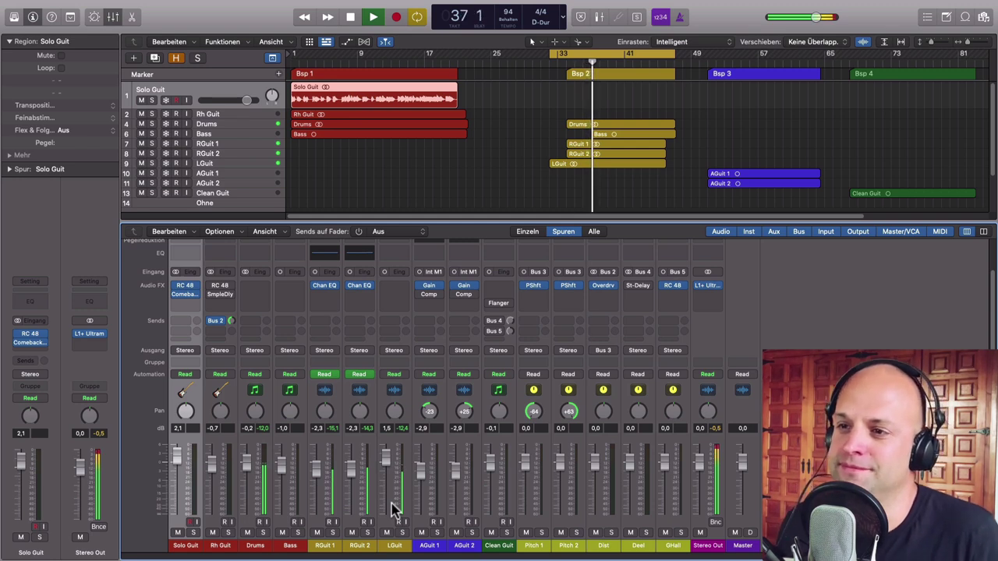
pyautogui.press('space')
# Select and solo the RGuit 1 and RGuit 2 channels together and play them in the second example.
pyautogui.moveTo(328, 551); pyautogui.dragTo(356, 550)
pyautogui.click(332, 532)
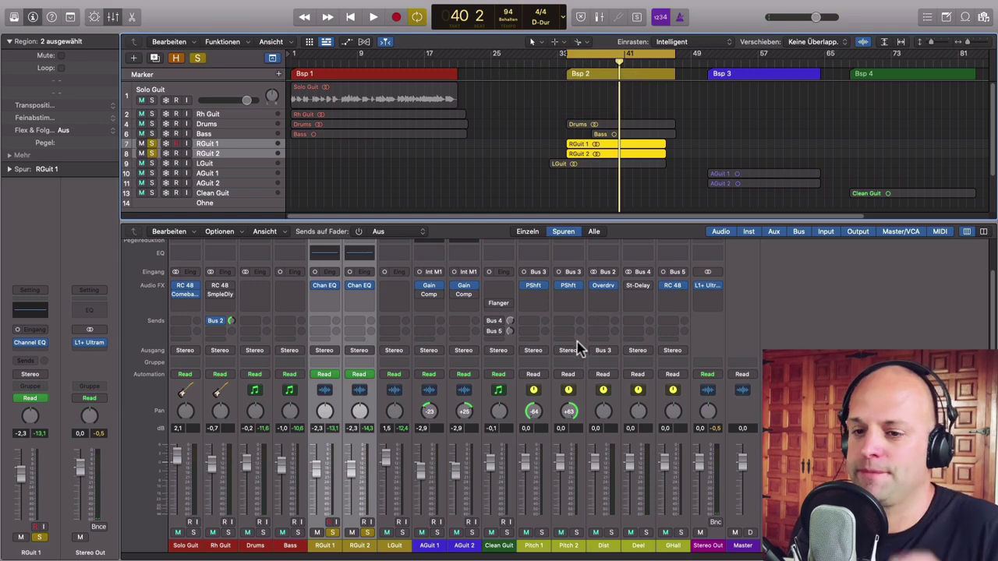
pyautogui.press('space')
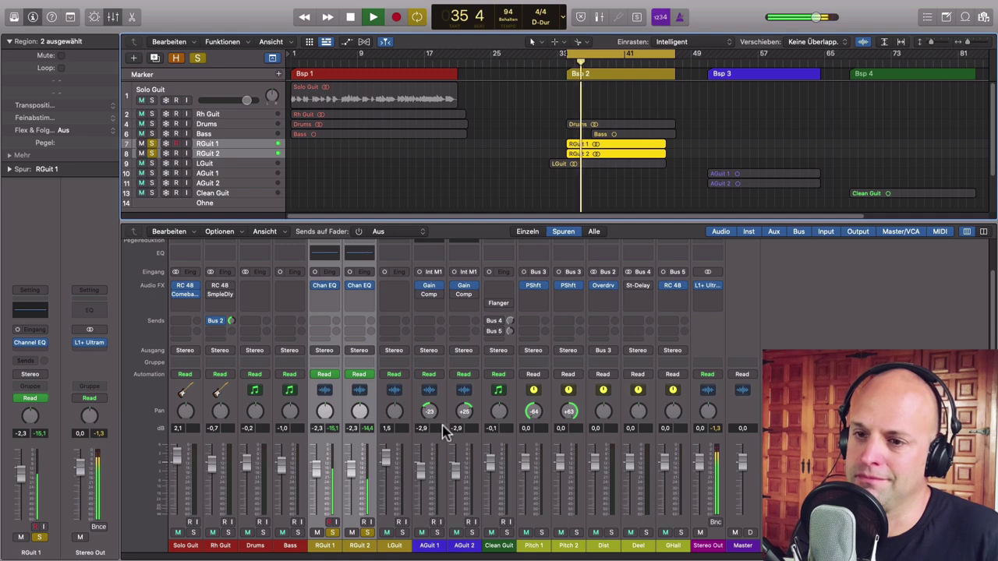
# Try panning RGuit 1 to -30 and RGuit 2 to +20, reset both to centre, and play from bar 34.
pyautogui.click(327, 544)
pyautogui.press('space')
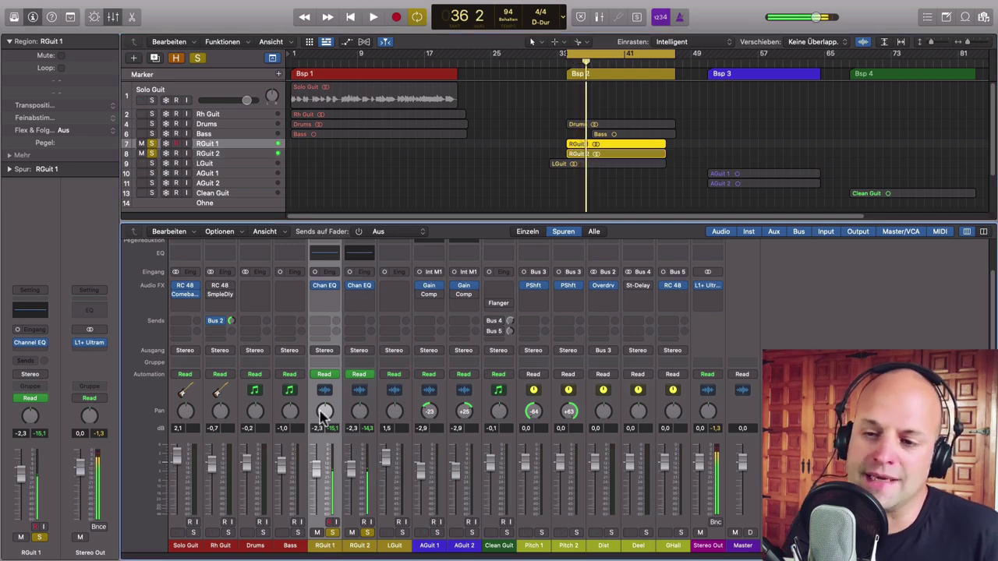
pyautogui.moveTo(324, 411); pyautogui.dragTo(342, 441)
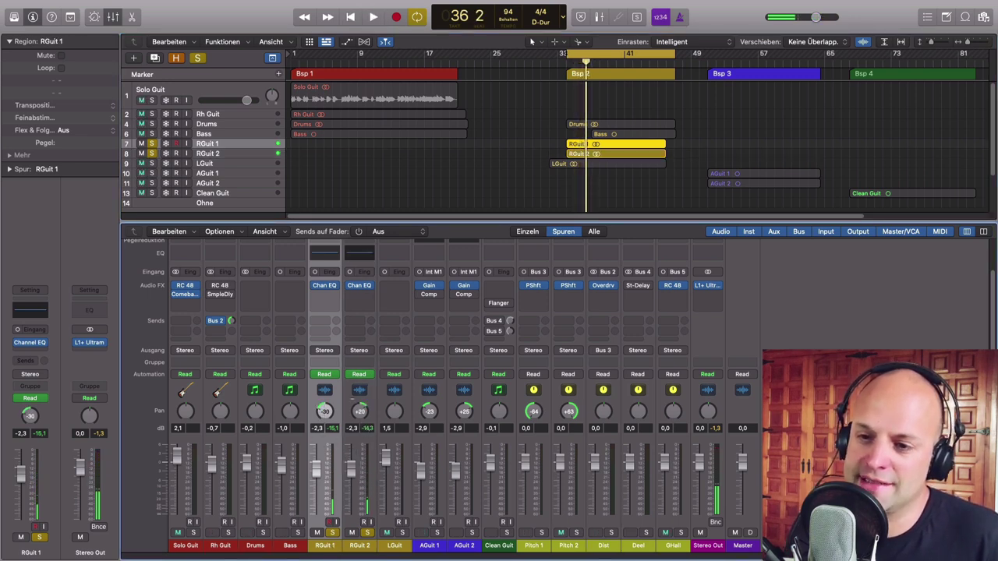
pyautogui.press('space')
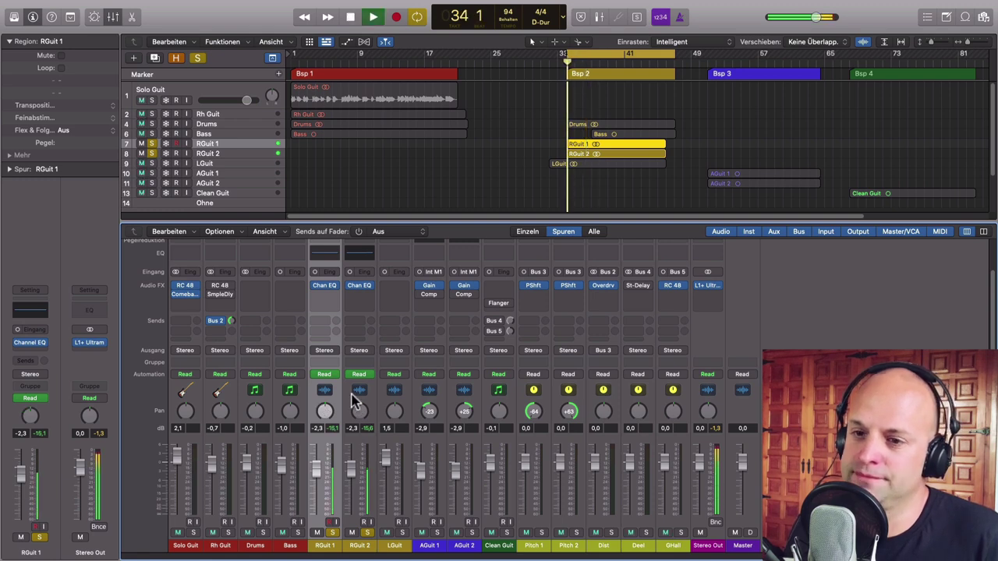
# Try panning RGuit 1 to -29 and RGuit 2 to +23 during playback, and return both to centre.
pyautogui.moveTo(357, 411); pyautogui.dragTo(323, 441)
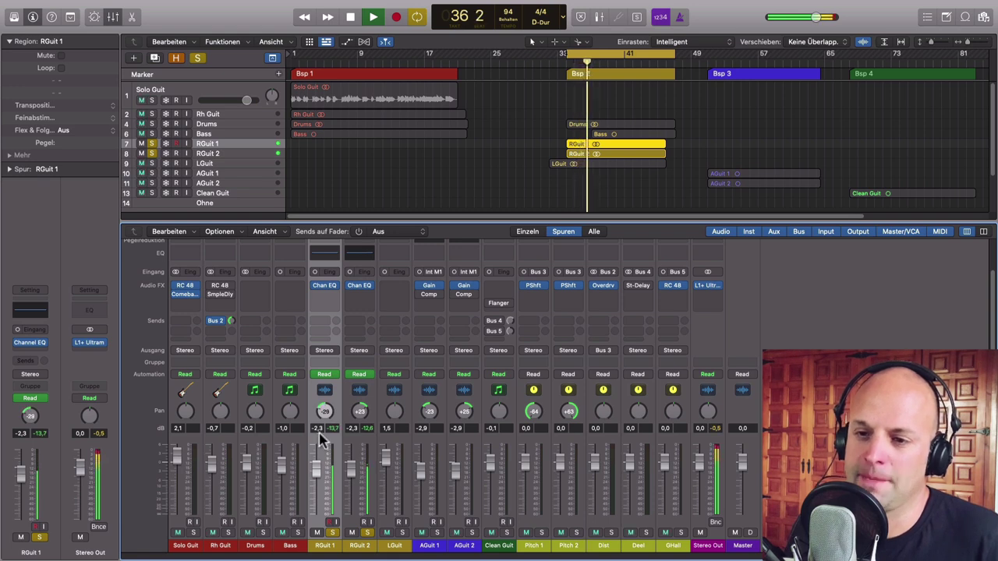
pyautogui.press('space')
pyautogui.click(359, 546)
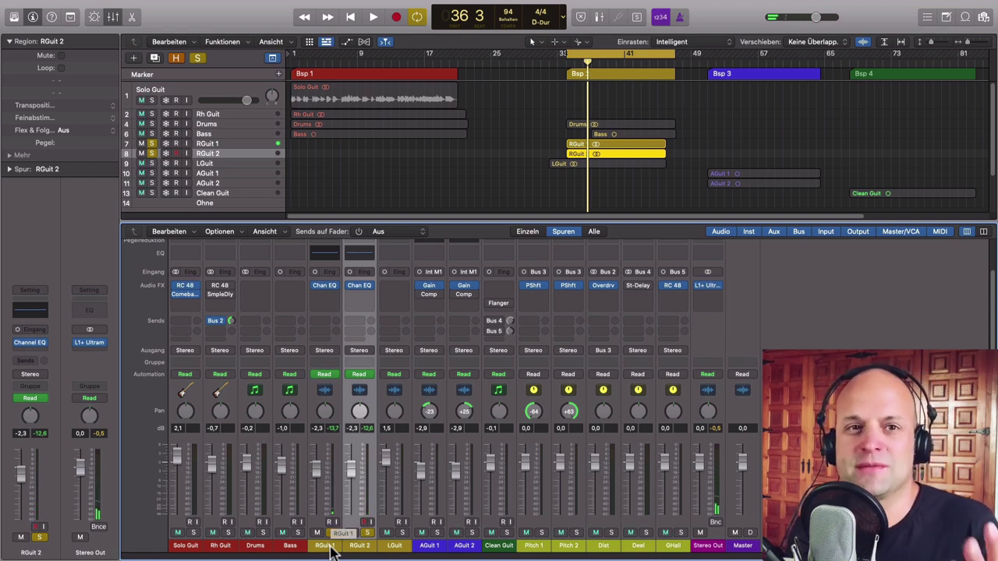
pyautogui.click(324, 545)
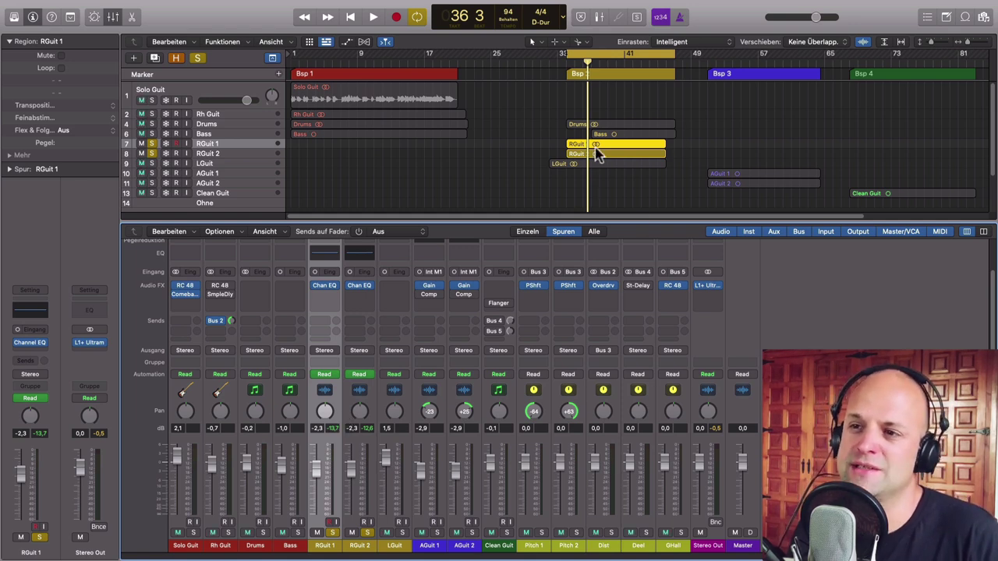
# Open the Channel EQs of RGuit 1 and RGuit 2 side by side and play both guitars to compare their spectra.
pyautogui.click(326, 292)
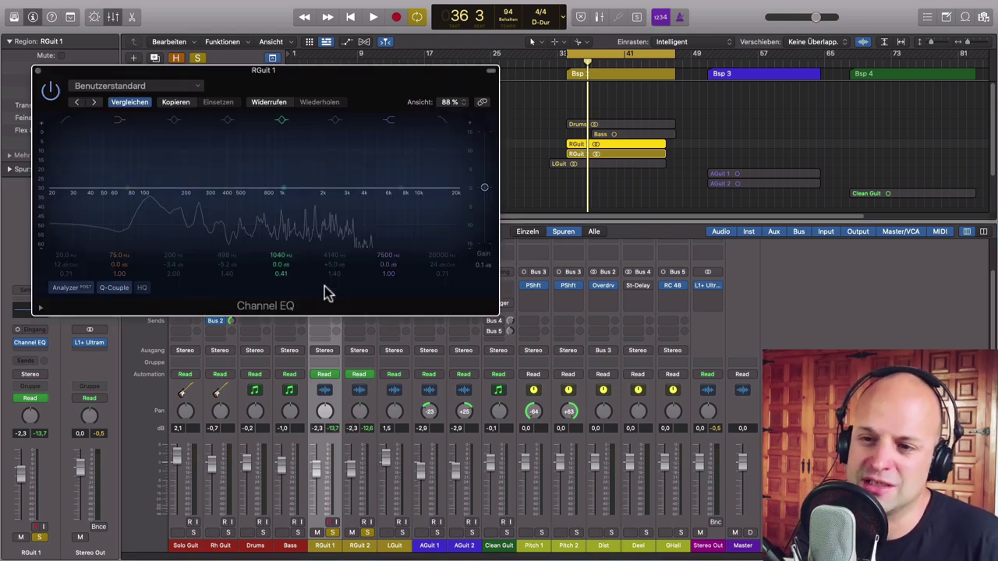
pyautogui.moveTo(365, 92); pyautogui.dragTo(307, 327)
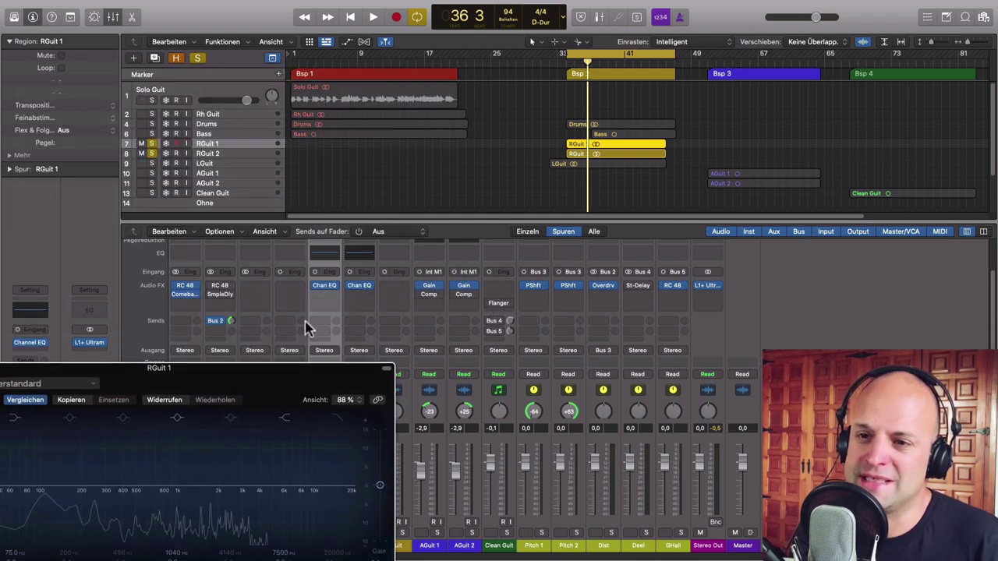
pyautogui.click(359, 285)
pyautogui.moveTo(305, 363); pyautogui.dragTo(398, 77)
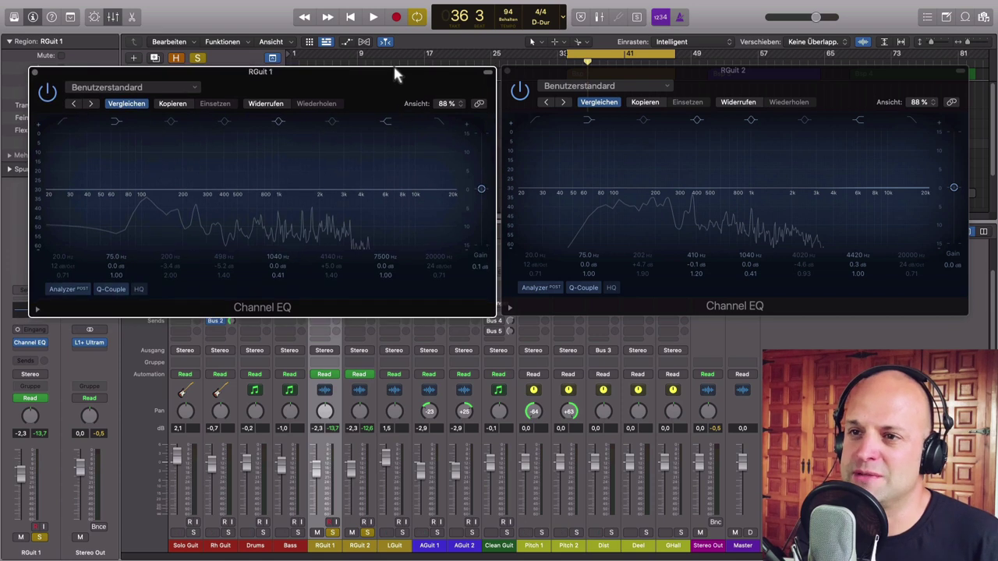
pyautogui.press('space')
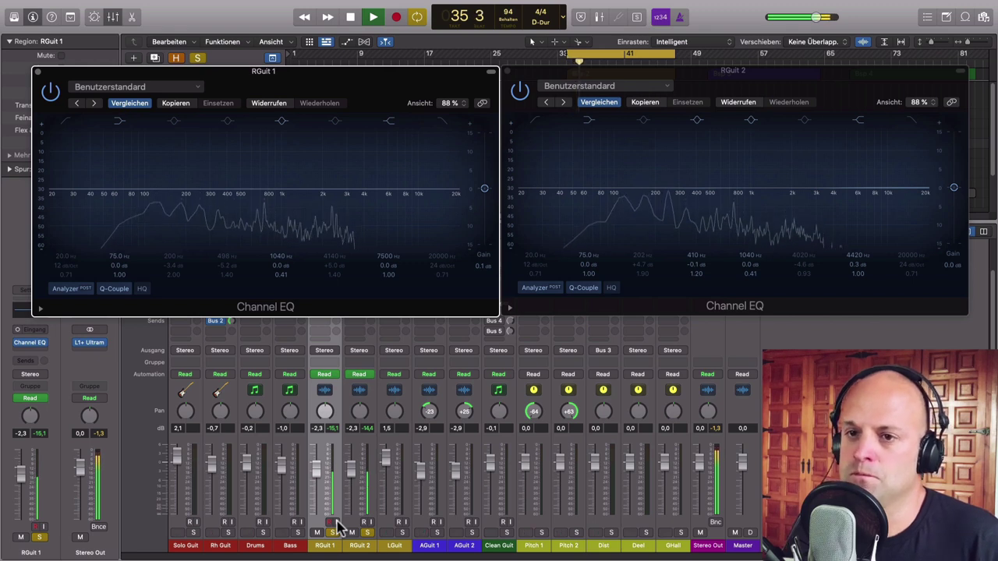
pyautogui.press('space')
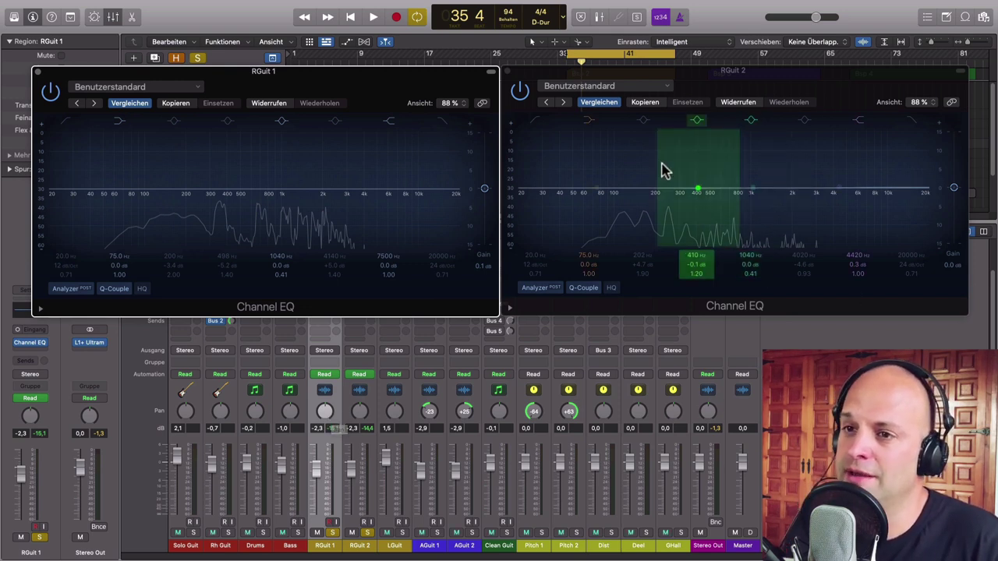
# Enable the 4140 Hz, 200 Hz and 498 Hz bands in RGuit 1's EQ and take RGuit 2 out of solo.
pyautogui.click(334, 123)
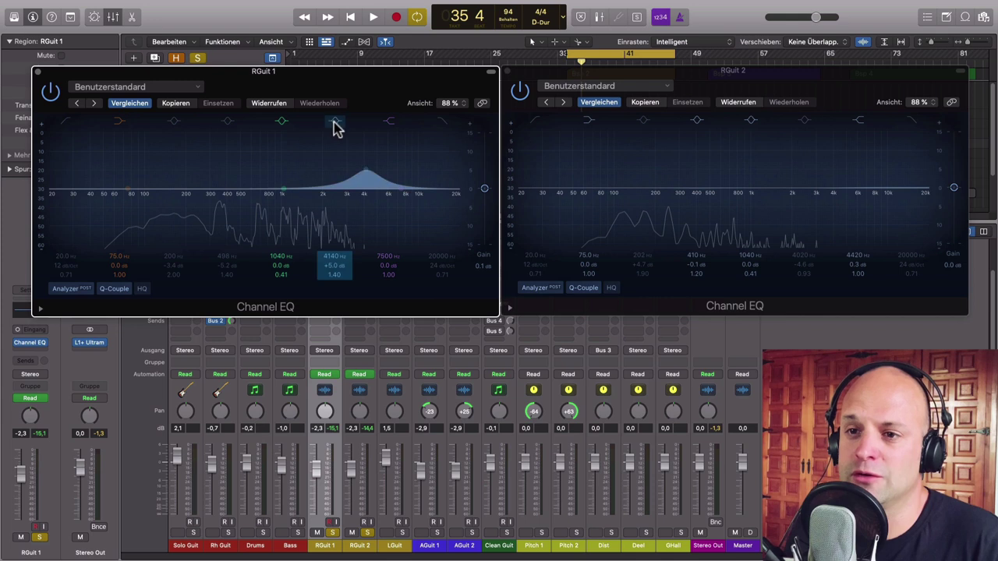
pyautogui.click(175, 122)
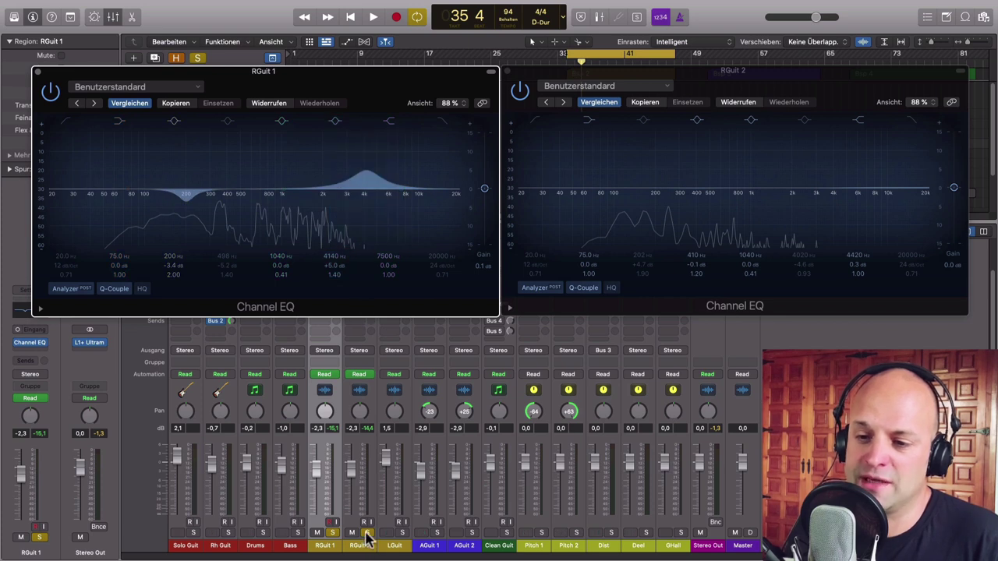
pyautogui.click(365, 537)
pyautogui.click(363, 546)
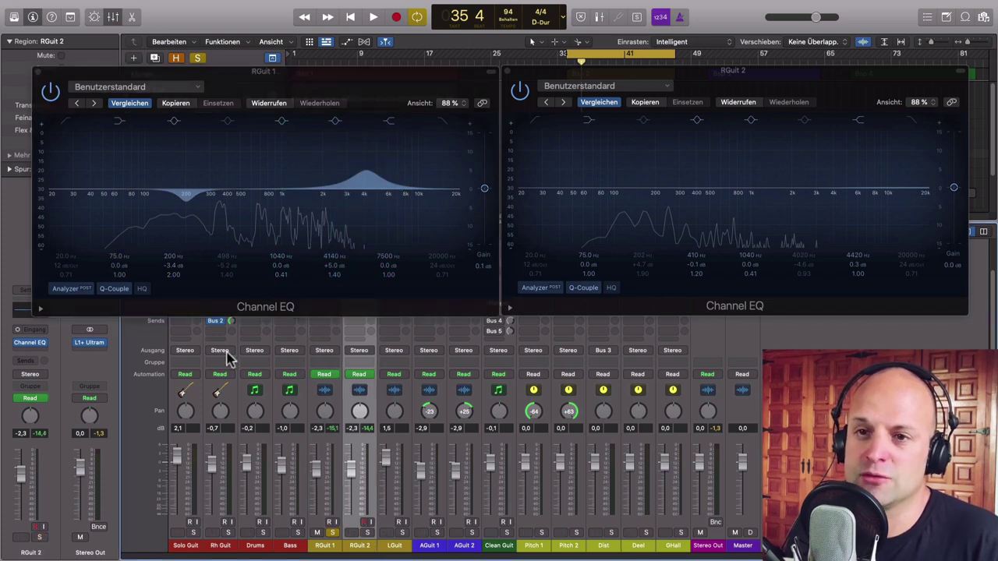
pyautogui.click(231, 123)
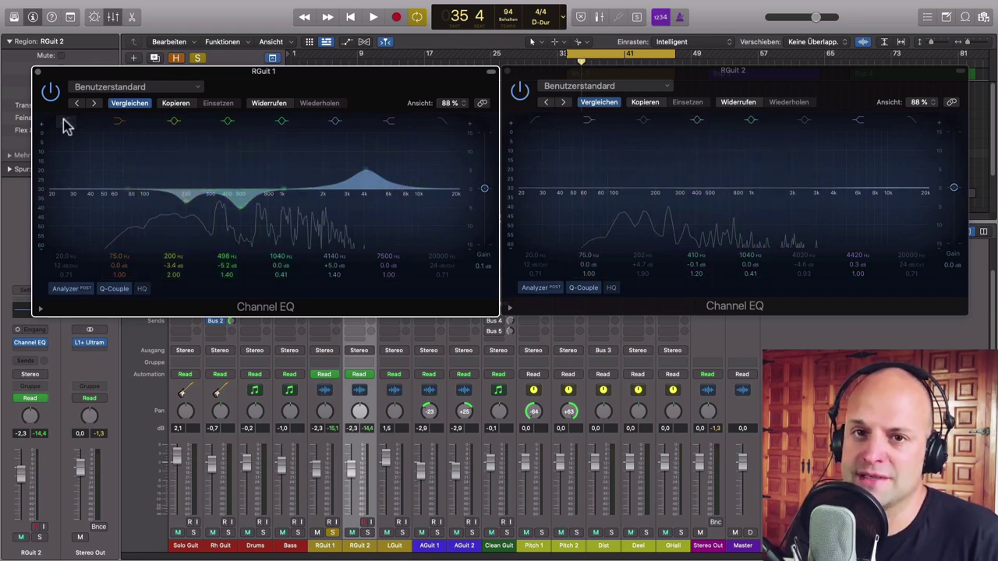
# Compare RGuit 1 with its EQ bypassed and active during playback, and move its high-mid boost to 4280 Hz at +6.1 dB.
pyautogui.click(51, 91)
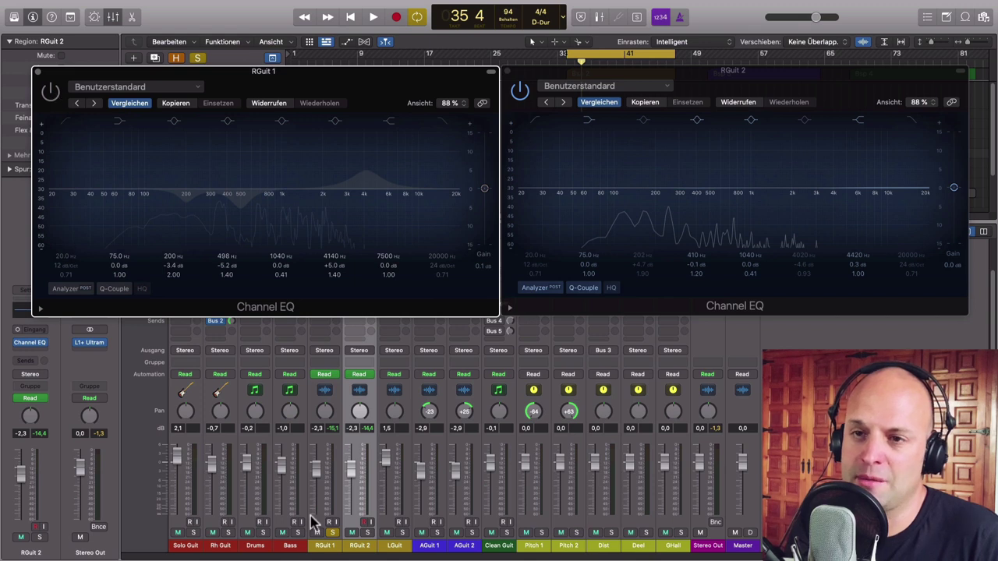
pyautogui.click(329, 550)
pyautogui.press('space')
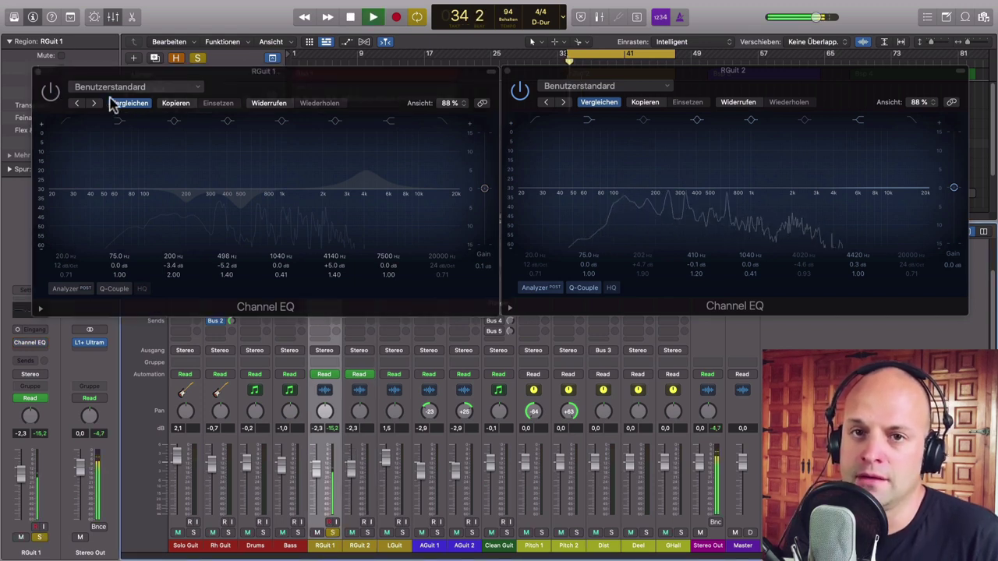
pyautogui.click(51, 92)
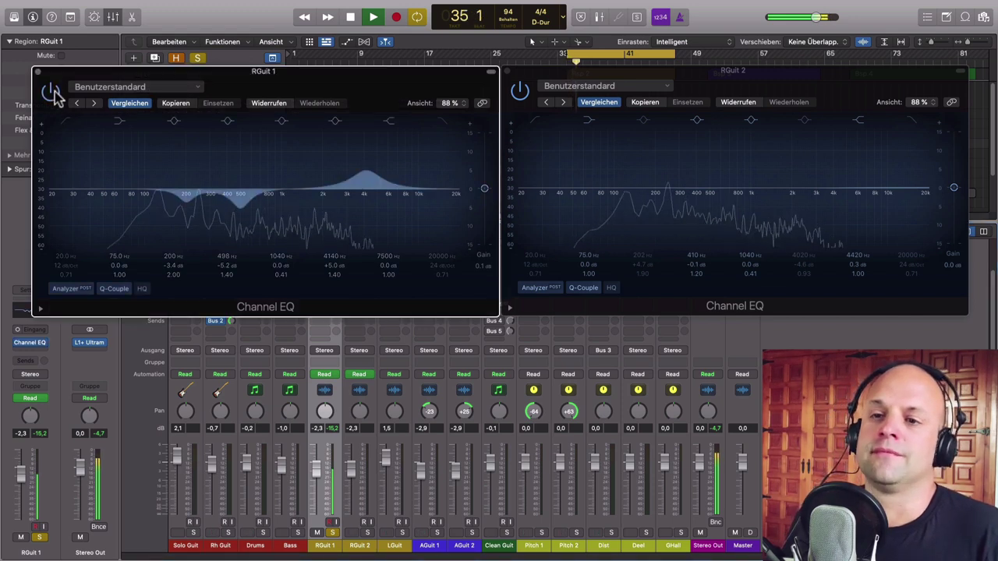
pyautogui.moveTo(360, 174); pyautogui.dragTo(369, 170)
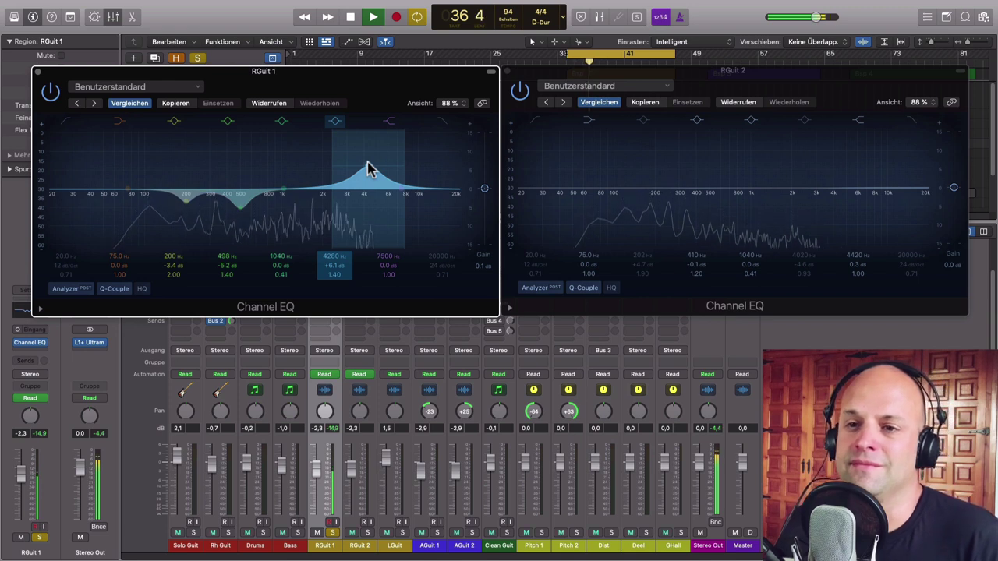
pyautogui.press('space')
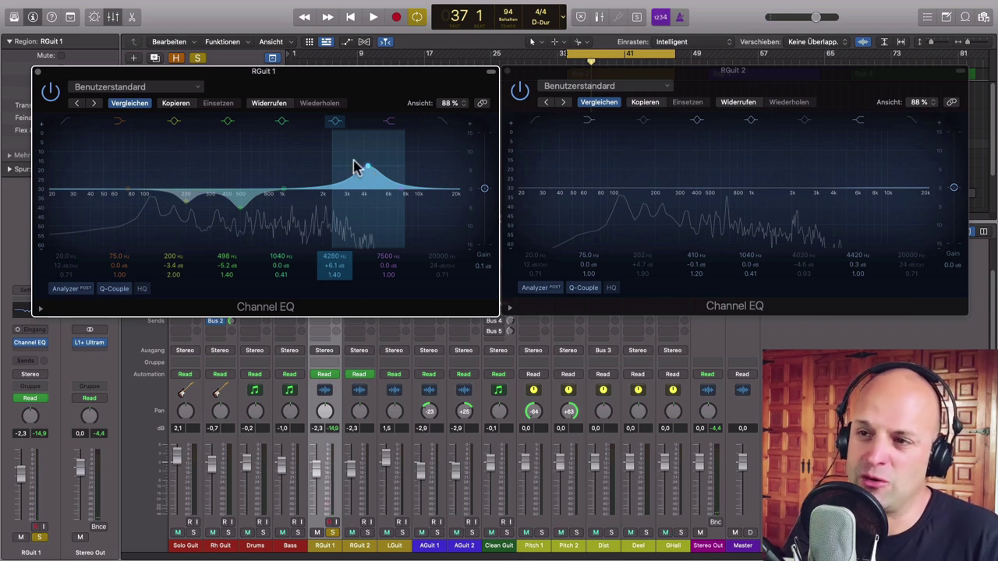
# Enable the 4020 Hz cut and the 202 Hz boost in RGuit 2's EQ.
pyautogui.click(805, 121)
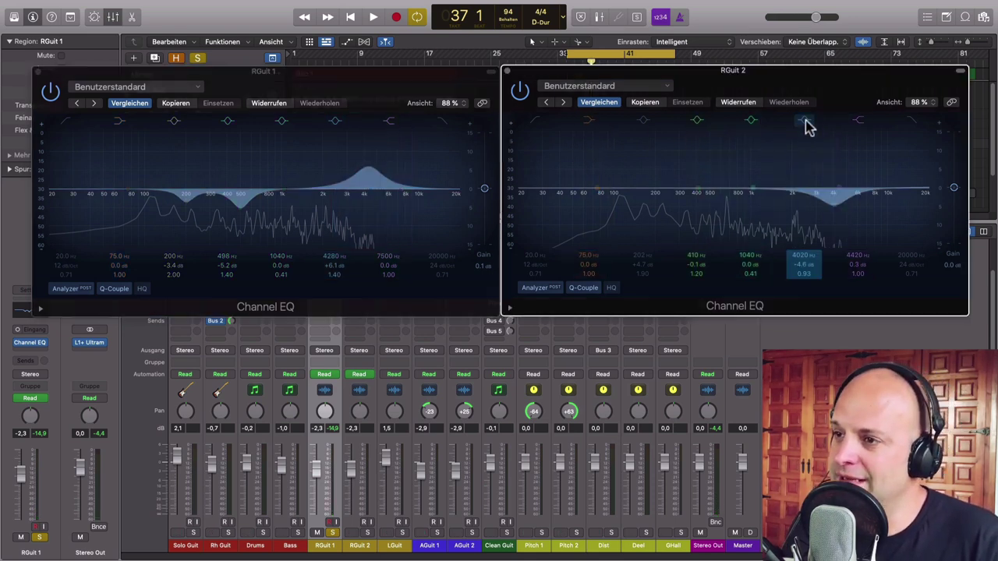
pyautogui.click(642, 121)
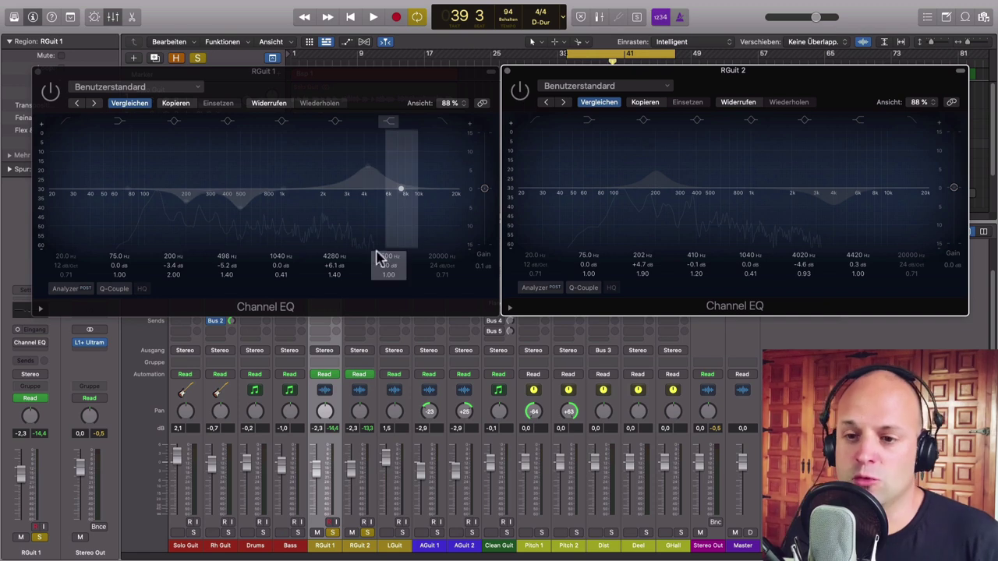
# Pan RGuit 1 to -31 and RGuit 2 to +46, and switch both bypassed EQs back on during playback.
pyautogui.moveTo(326, 413); pyautogui.dragTo(326, 427)
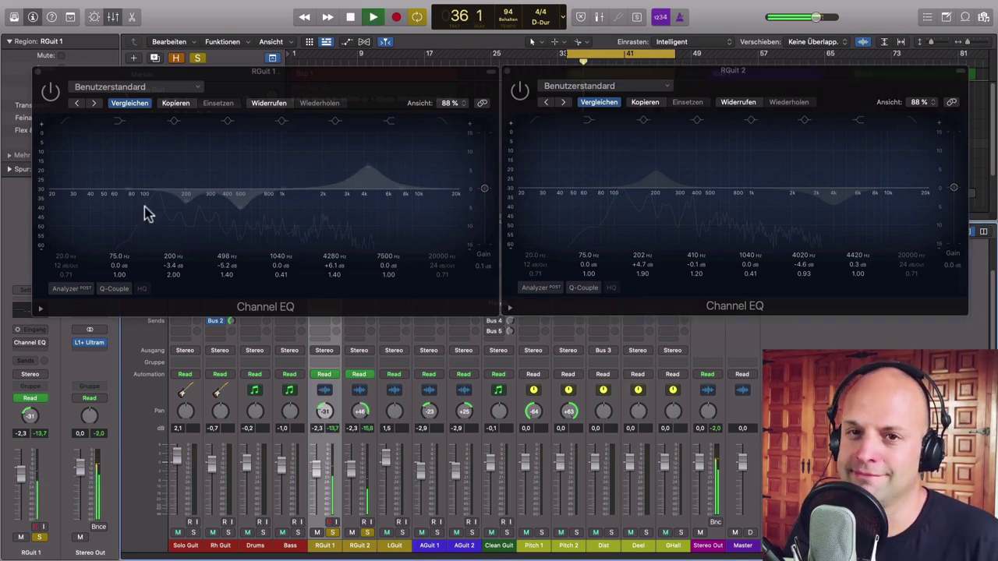
pyautogui.click(51, 92)
pyautogui.click(519, 91)
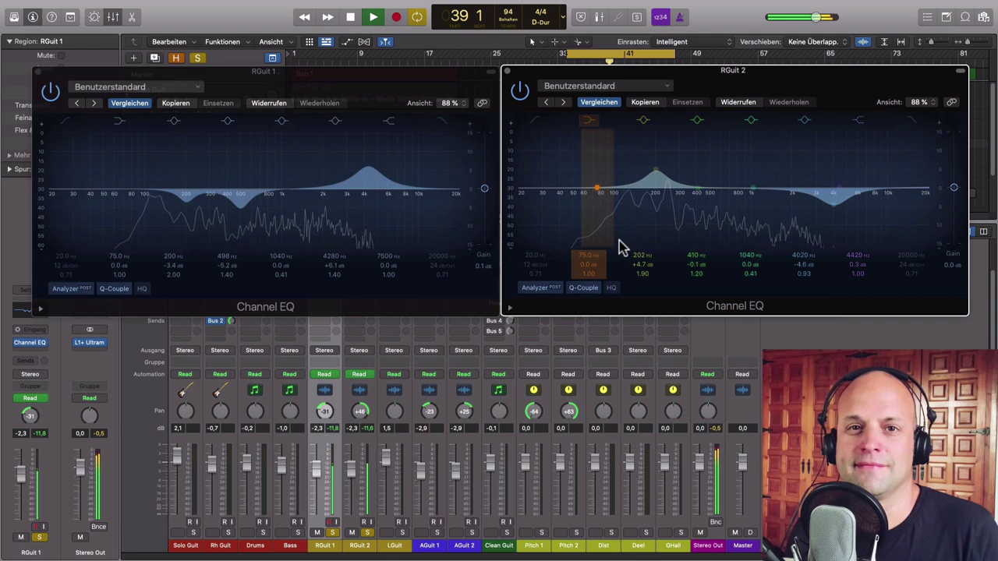
pyautogui.press('space')
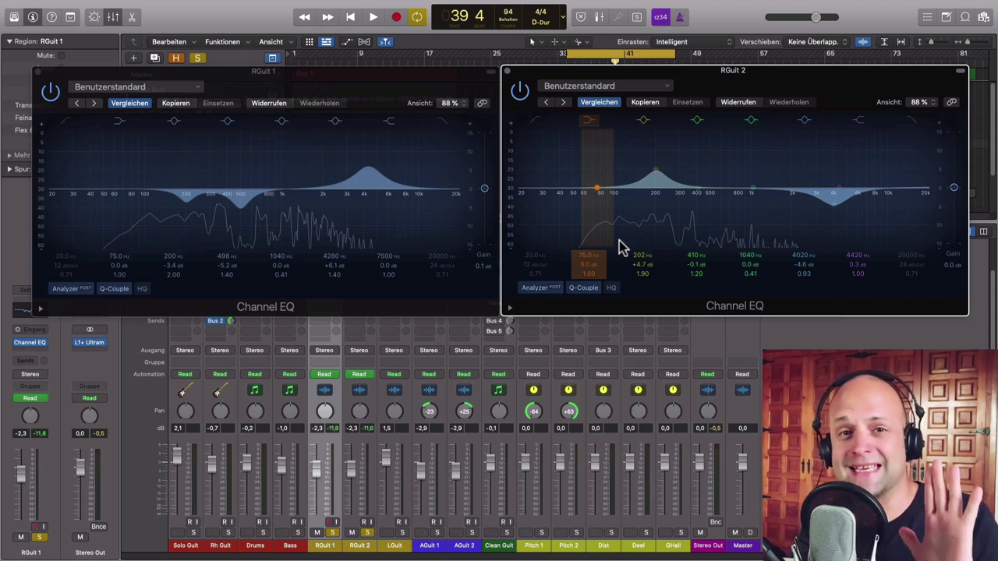
# Hide the plug-in windows, enlarge the track area and show the pan automation of RGuit 1 and RGuit 2 around bar 42.
pyautogui.press('v')
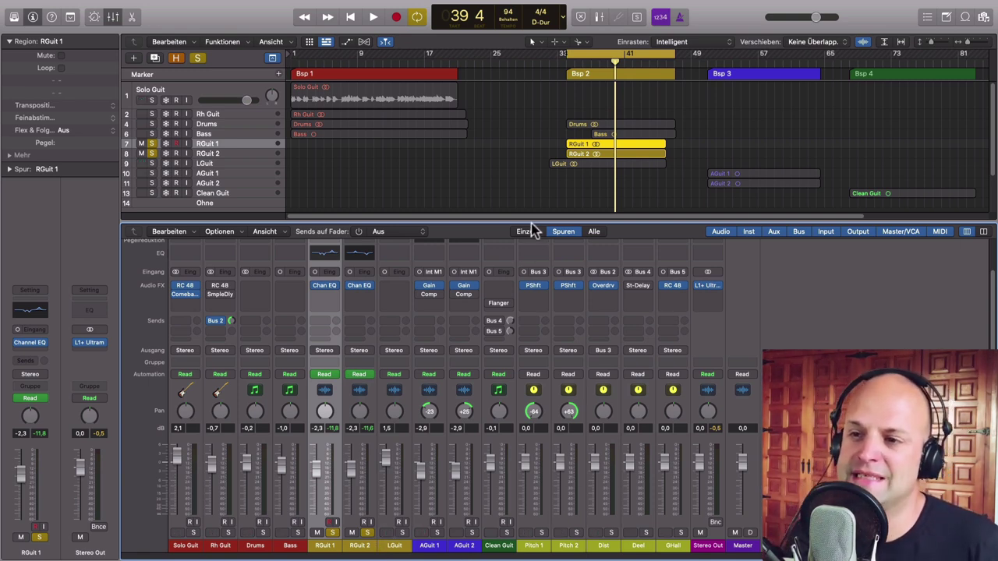
pyautogui.moveTo(531, 224); pyautogui.dragTo(530, 301)
pyautogui.moveTo(554, 125); pyautogui.dragTo(726, 192)
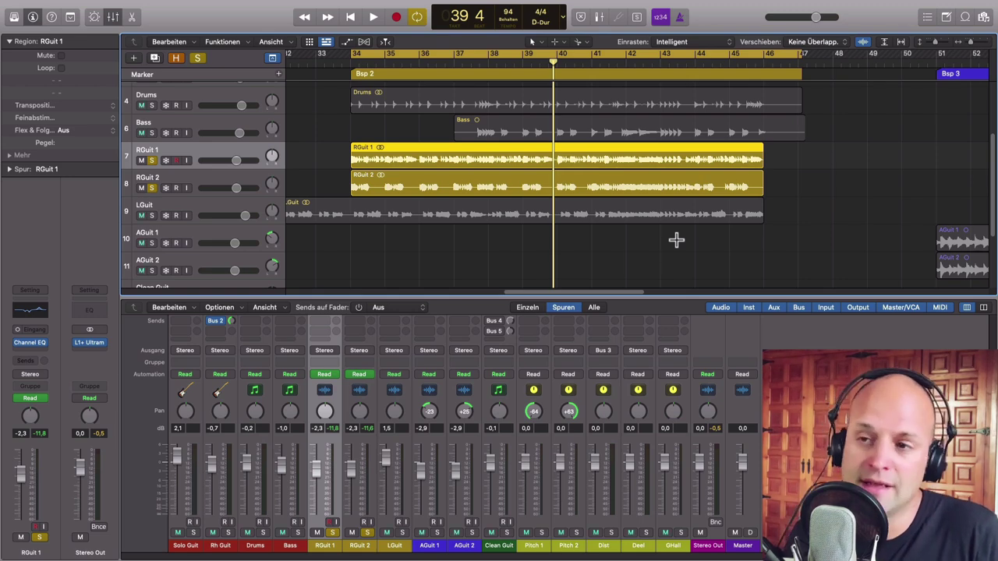
pyautogui.press('a')
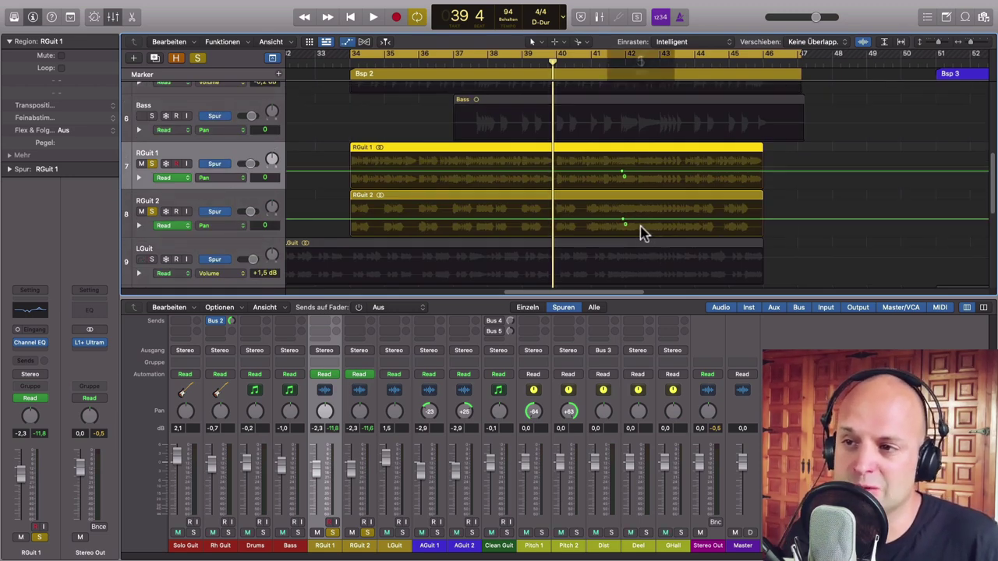
pyautogui.hscroll(3, 642, 229)
pyautogui.hscroll(9, 653, 250)
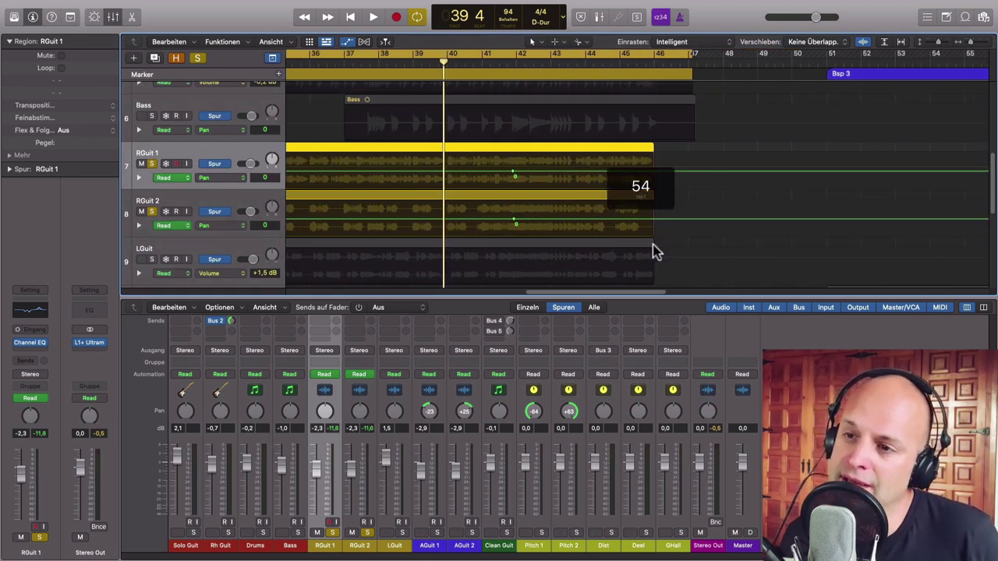
pyautogui.hscroll(-6, 496, 228)
pyautogui.moveTo(378, 154); pyautogui.dragTo(591, 265)
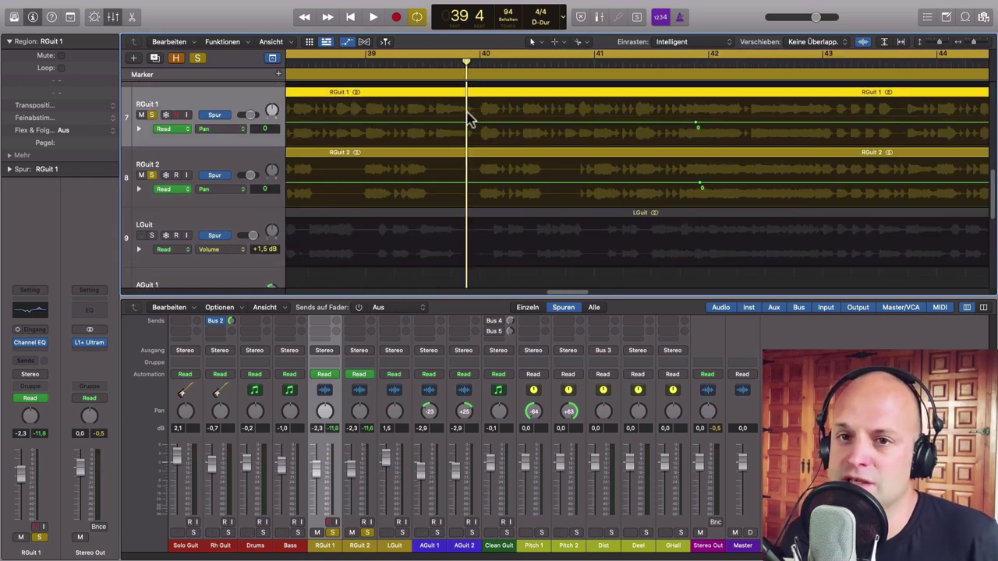
pyautogui.hscroll(3, 538, 164)
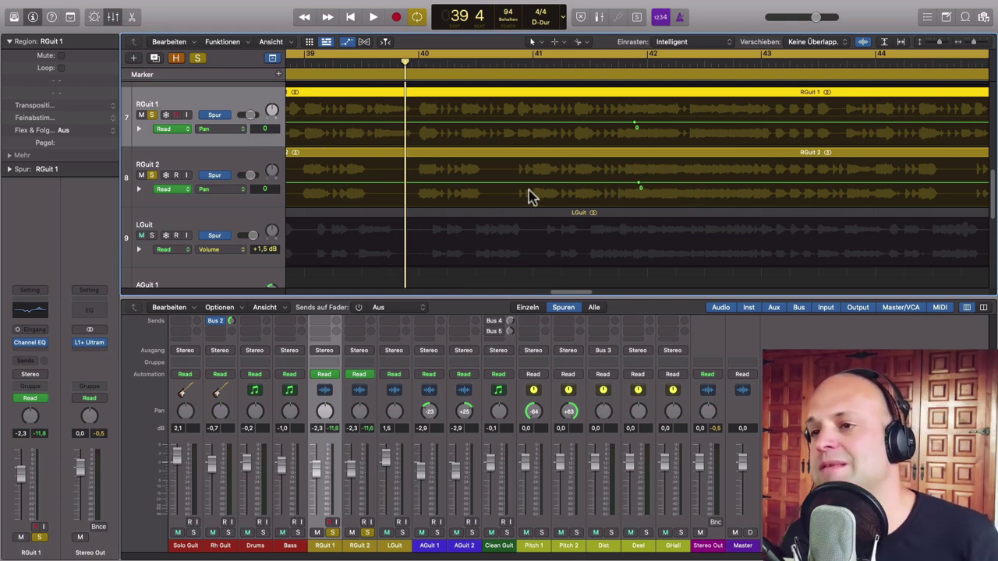
# Set the pan automation before bar 42 to -17 on RGuit 1 and +15 on RGuit 2.
pyautogui.click(489, 123)
pyautogui.click(490, 122)
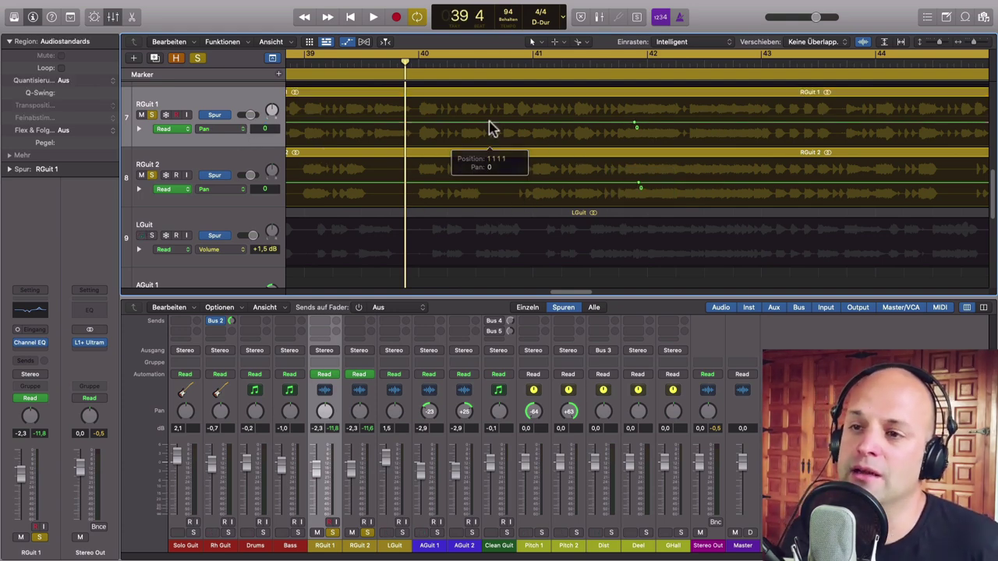
pyautogui.moveTo(490, 122); pyautogui.dragTo(489, 114)
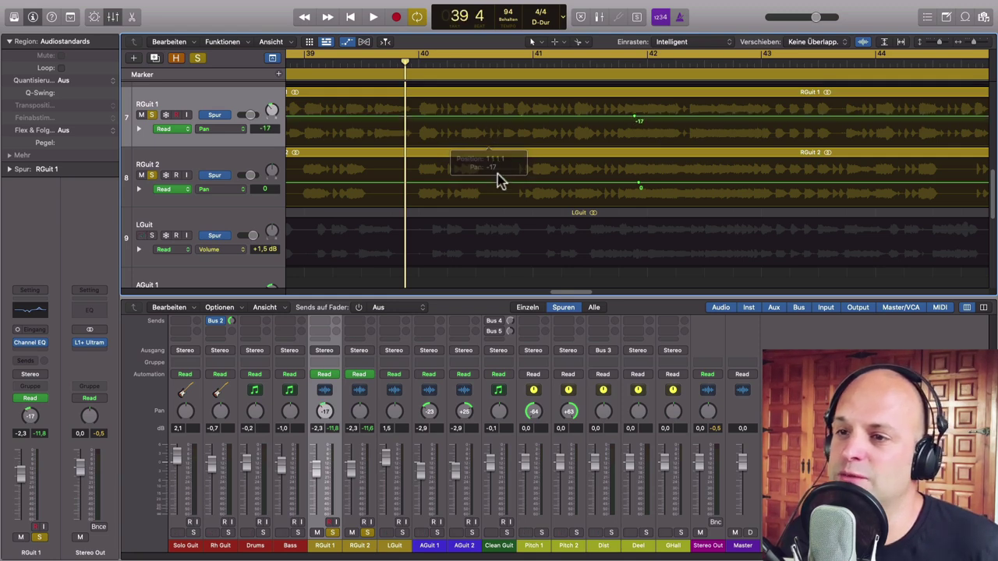
pyautogui.moveTo(491, 185); pyautogui.dragTo(493, 187)
# Widen the pan automation from bar 42 onwards to -64 on RGuit 1 and +63 on RGuit 2.
pyautogui.click(647, 61)
pyautogui.moveTo(661, 118); pyautogui.dragTo(664, 104)
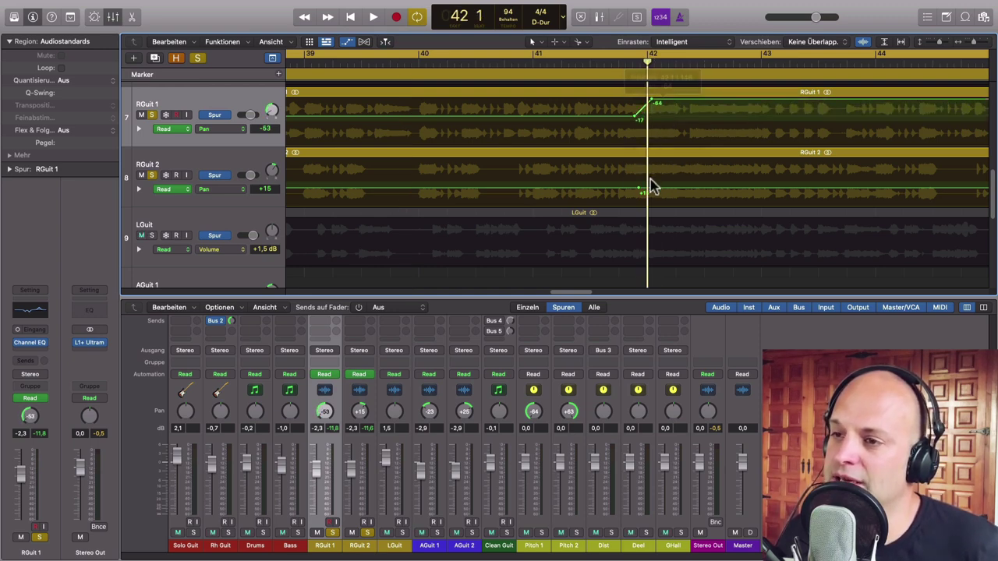
pyautogui.moveTo(661, 194); pyautogui.dragTo(664, 207)
# Take RGuit 2 and RGuit 1 out of solo to bring back the full mix of the second example.
pyautogui.press('super+Left')
pyautogui.press('super+Left')
pyautogui.press('super+Left')
pyautogui.press('super+Left')
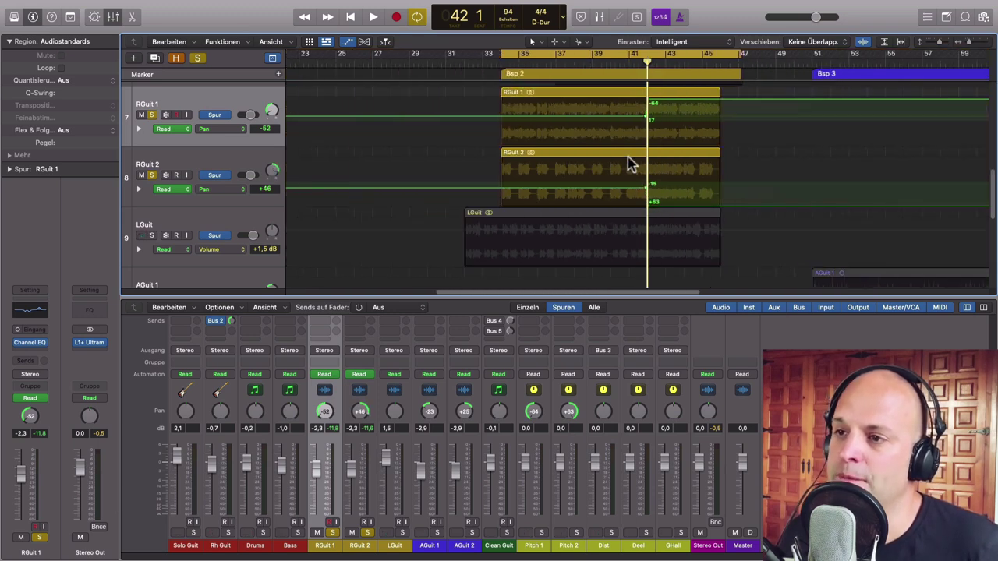
pyautogui.hscroll(1, 628, 157)
pyautogui.click(367, 532)
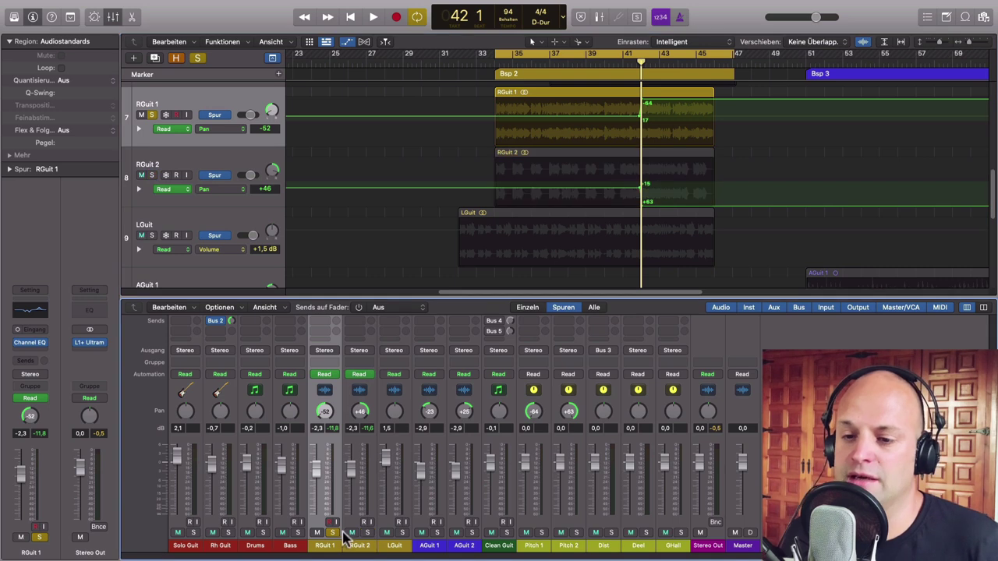
pyautogui.click(332, 533)
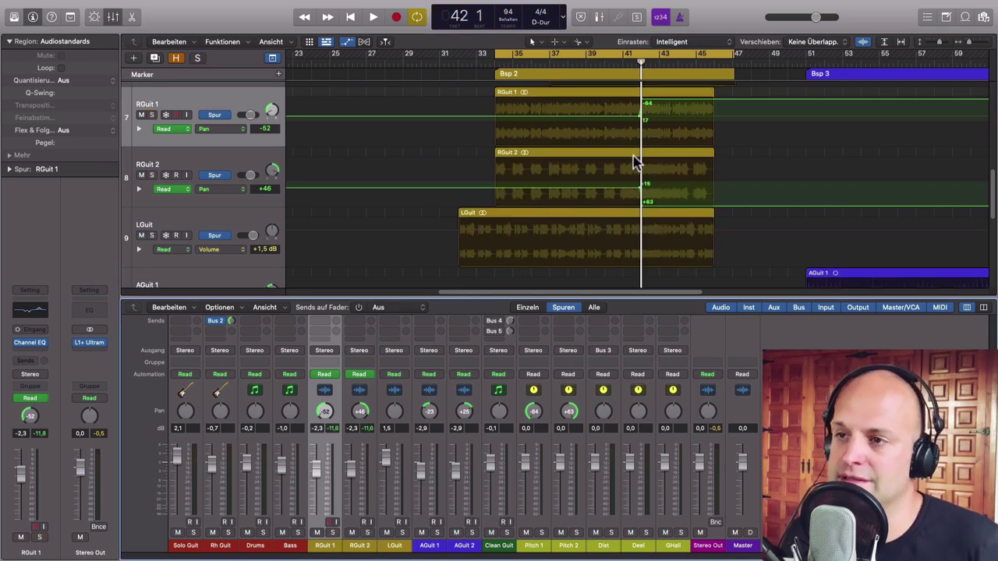
pyautogui.scroll(1, 631, 165)
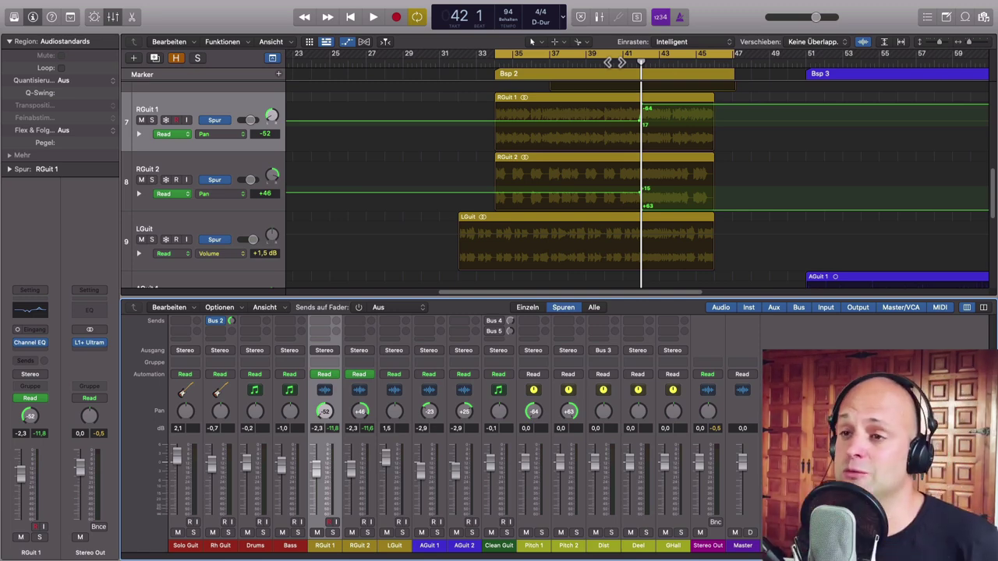
# Play the full mix of the second example across bar 42 to hear the guitars' pan automation.
pyautogui.press('space')
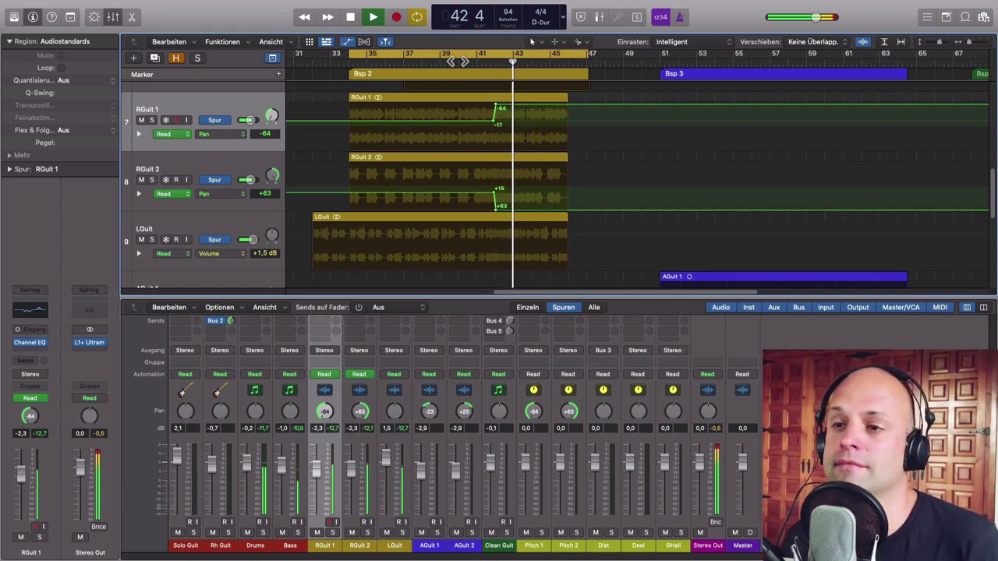
pyautogui.press('space')
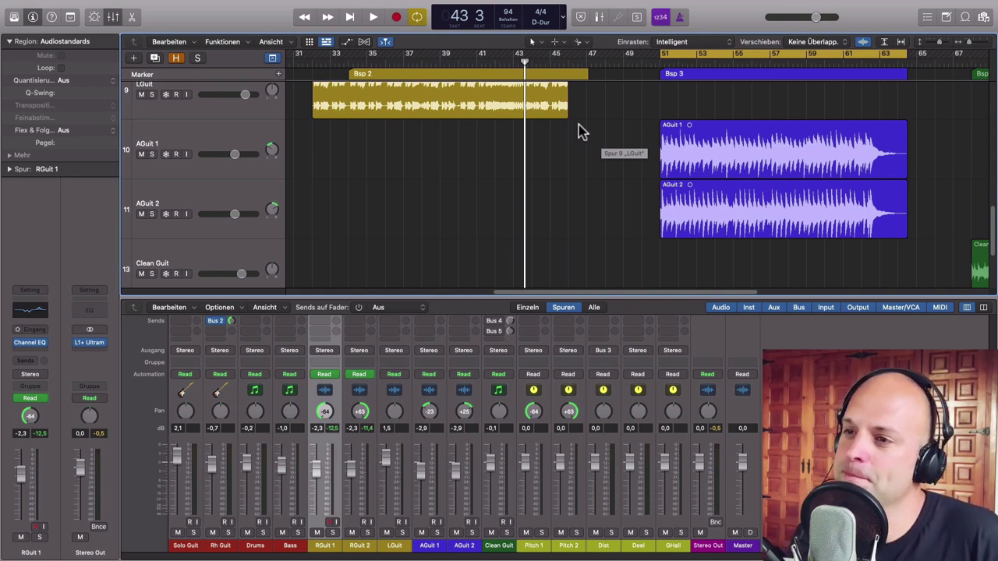
# Play the acoustic guitars of the third example (Bsp 3) and enlarge the mixer to show the Audio FX inserts.
pyautogui.hotkey('shift', 'Return')
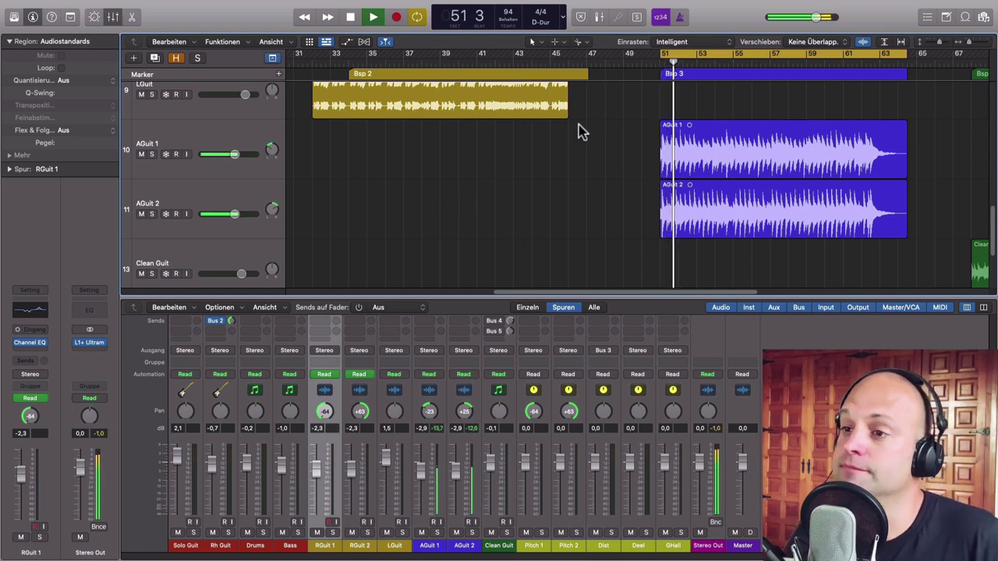
pyautogui.hscroll(5, 639, 202)
pyautogui.hscroll(2, 638, 201)
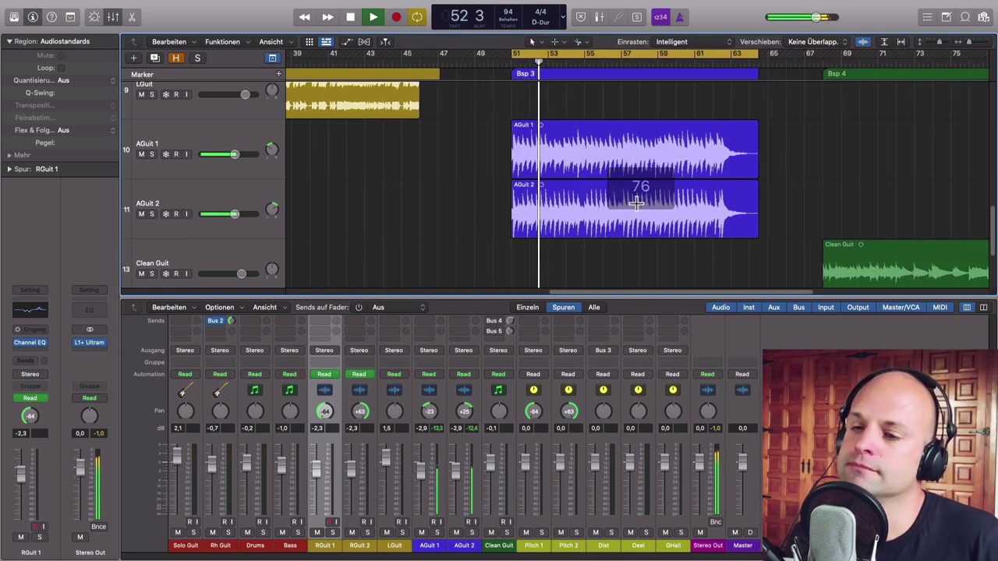
pyautogui.moveTo(453, 296); pyautogui.dragTo(438, 259)
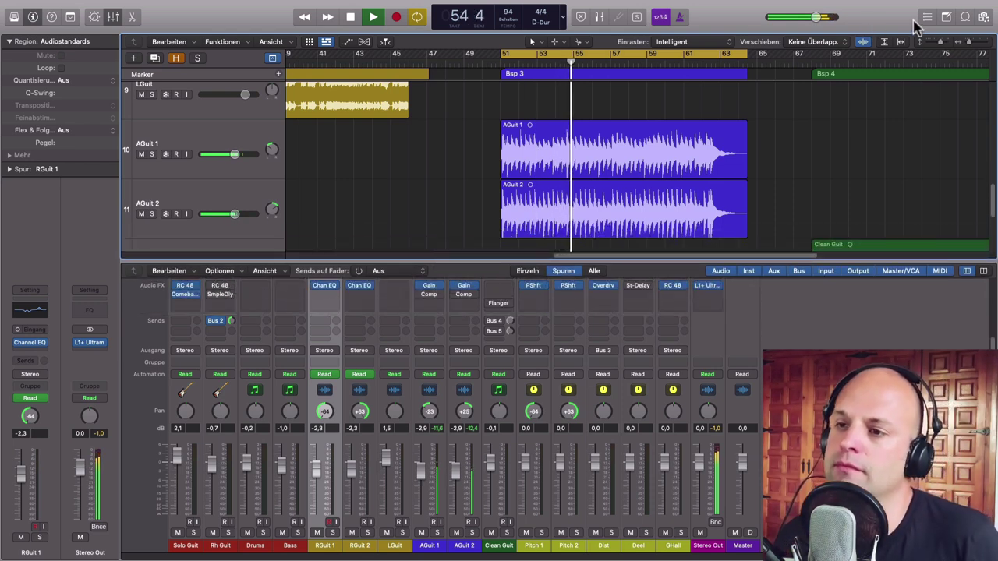
pyautogui.press('space')
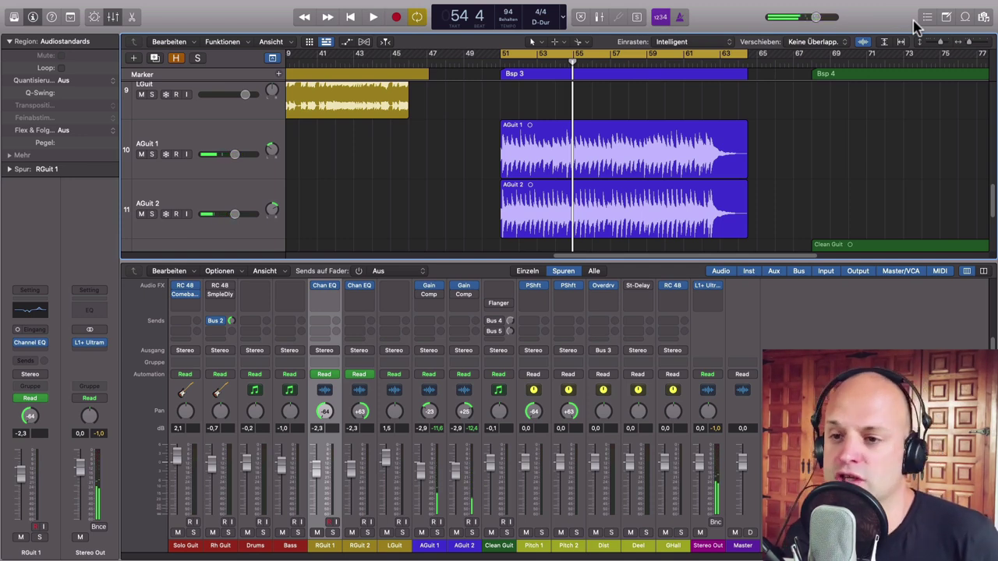
# Open the compressor on AGuit 1, load the Acoustic Guitar preset from 03 Guitars and move the plug-in window clear of the regions.
pyautogui.click(429, 546)
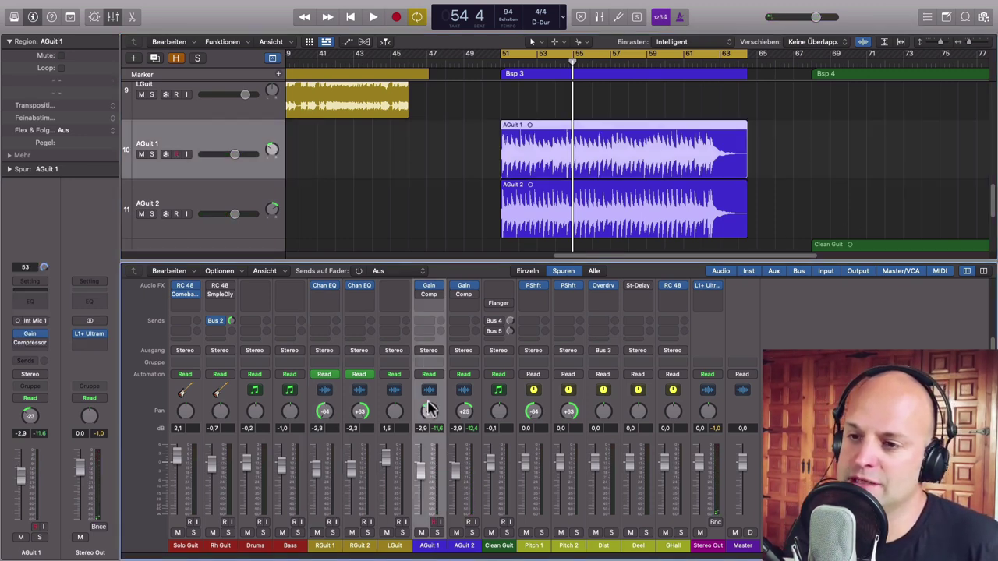
pyautogui.click(429, 293)
pyautogui.moveTo(567, 156); pyautogui.dragTo(434, 121)
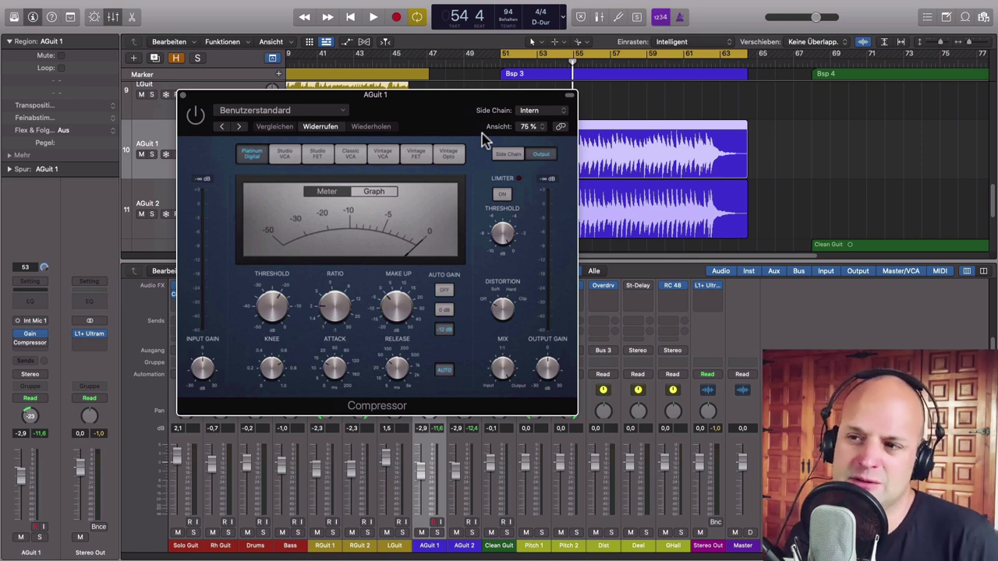
pyautogui.click(311, 113)
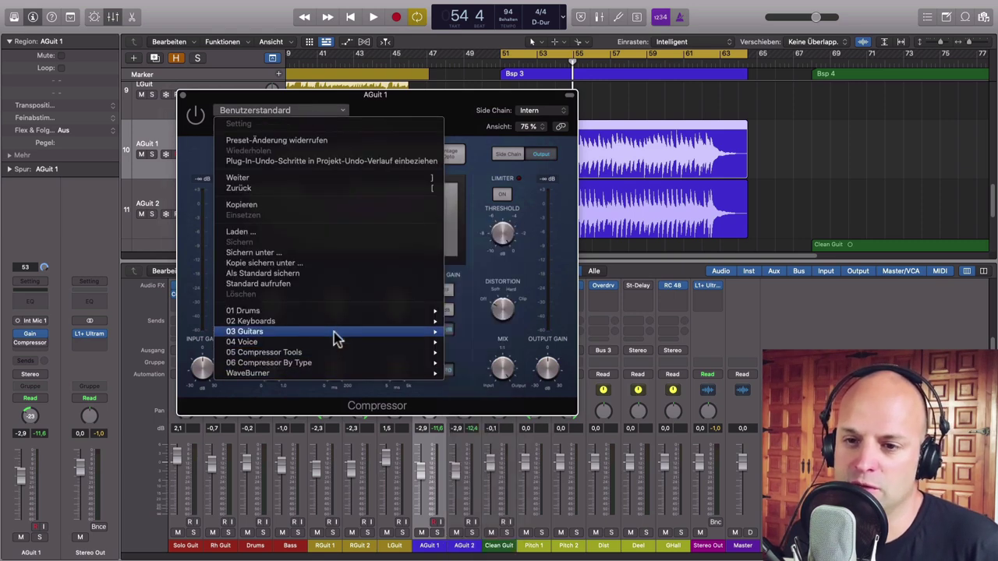
pyautogui.moveTo(334, 332)
pyautogui.click(499, 306)
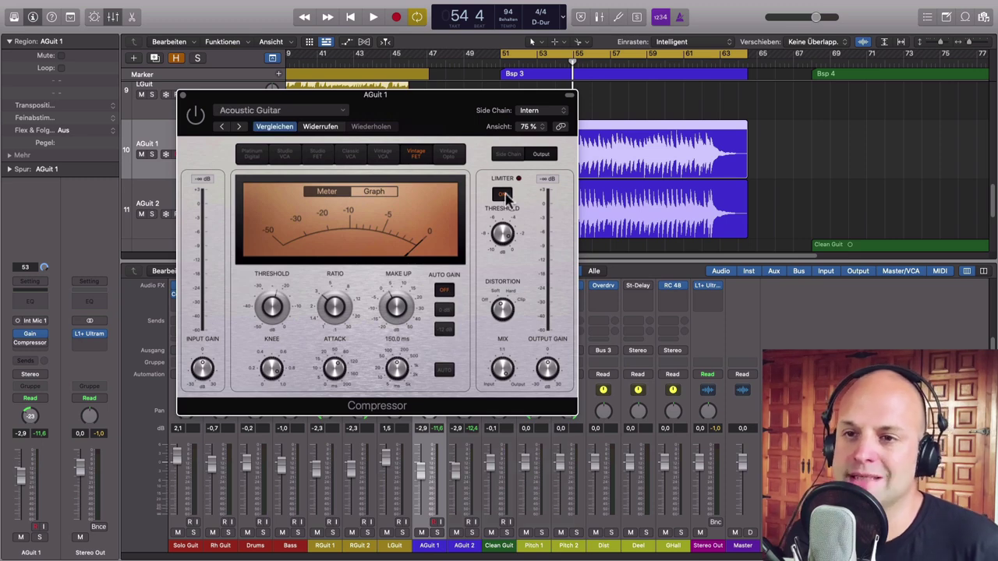
pyautogui.moveTo(434, 109)
pyautogui.mouseDown()
pyautogui.moveTo(394, 97)
pyautogui.moveTo(313, 99)
pyautogui.moveTo(415, 106)
pyautogui.mouseUp()
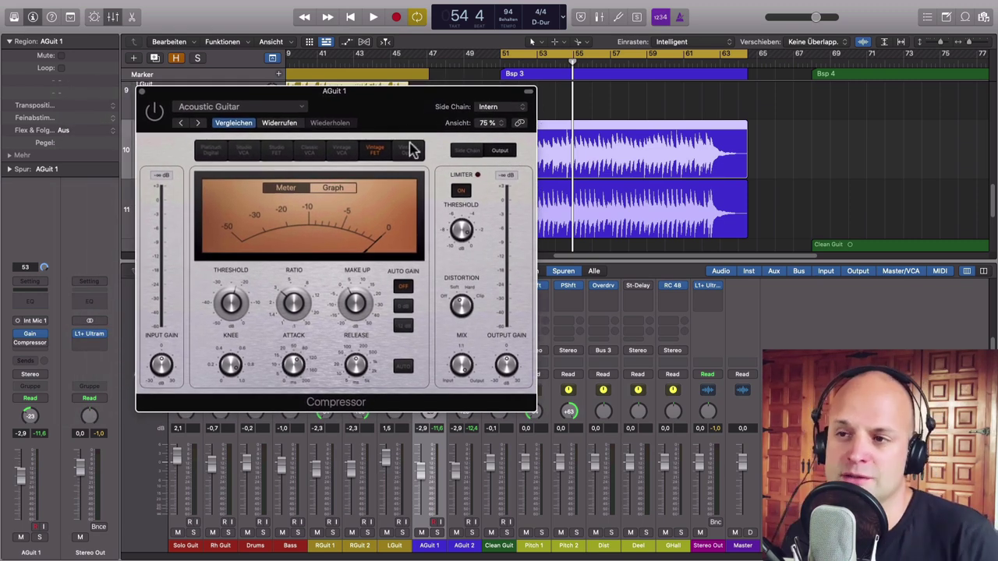
pyautogui.moveTo(410, 116); pyautogui.dragTo(400, 113)
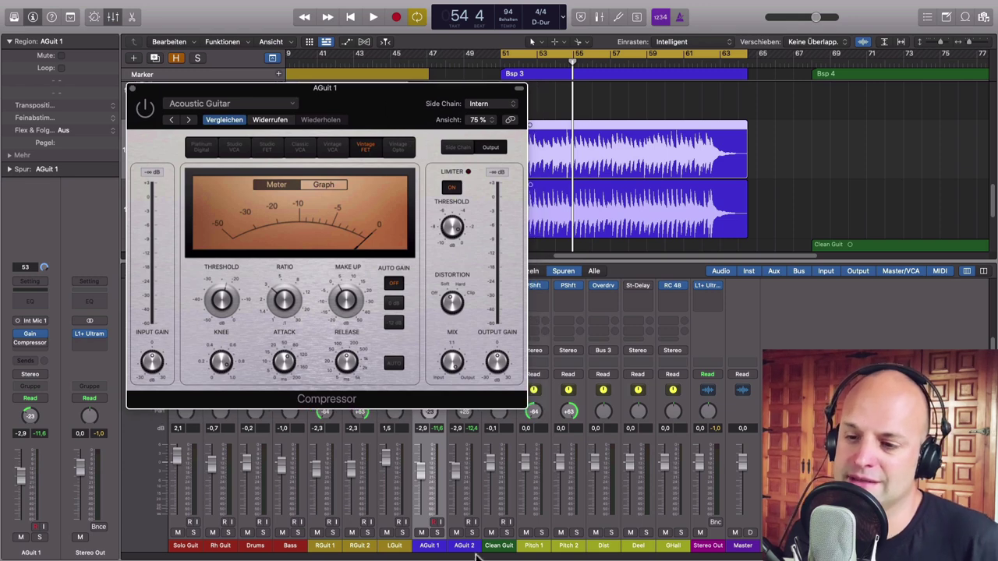
# Solo AGuit 1, adjust its compressor threshold during playback and switch the compressor on to hear its effect.
pyautogui.click(437, 533)
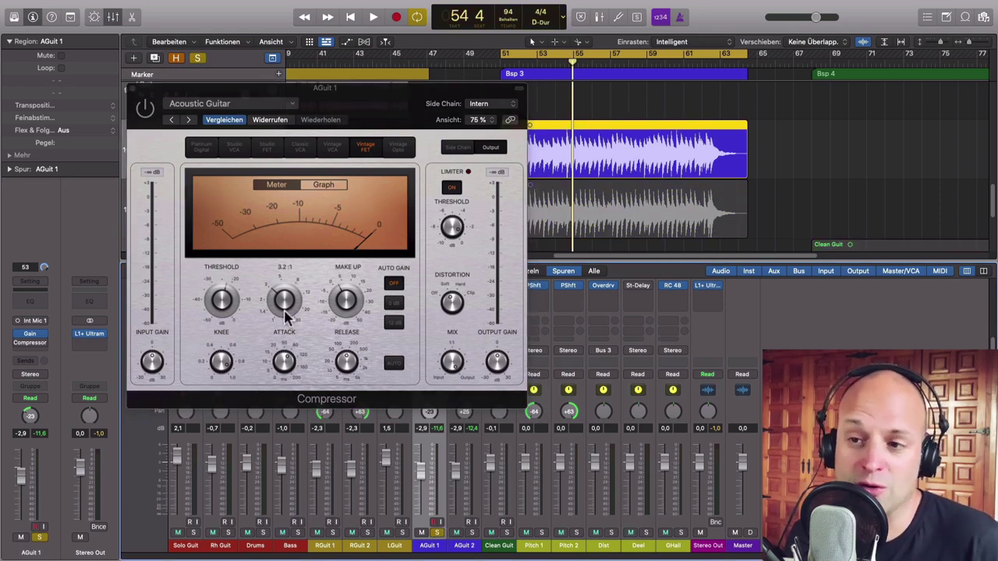
pyautogui.click(451, 315)
pyautogui.press('space')
pyautogui.moveTo(222, 302)
pyautogui.mouseDown()
pyautogui.moveTo(222, 334)
pyautogui.moveTo(221, 304)
pyautogui.mouseUp()
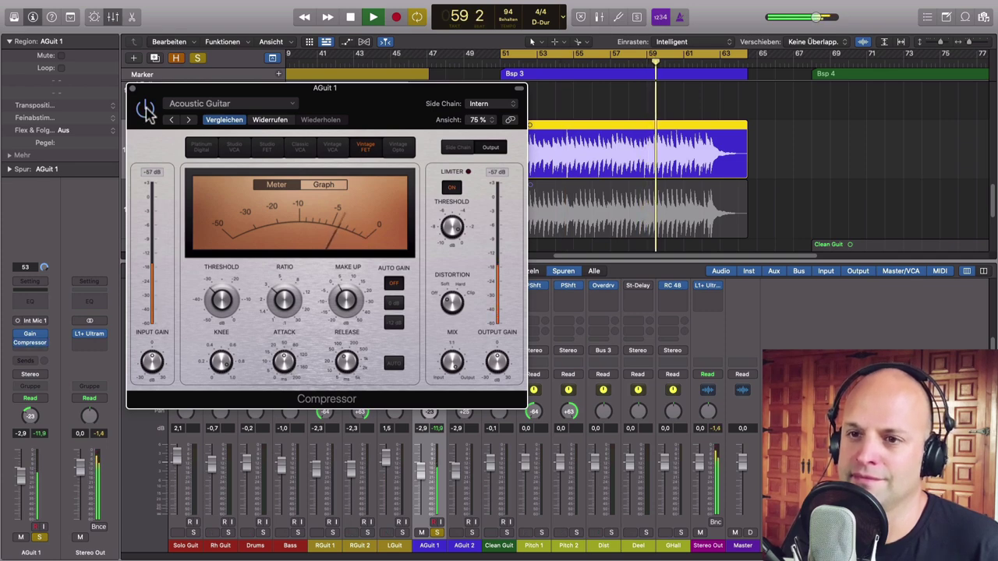
pyautogui.moveTo(284, 365)
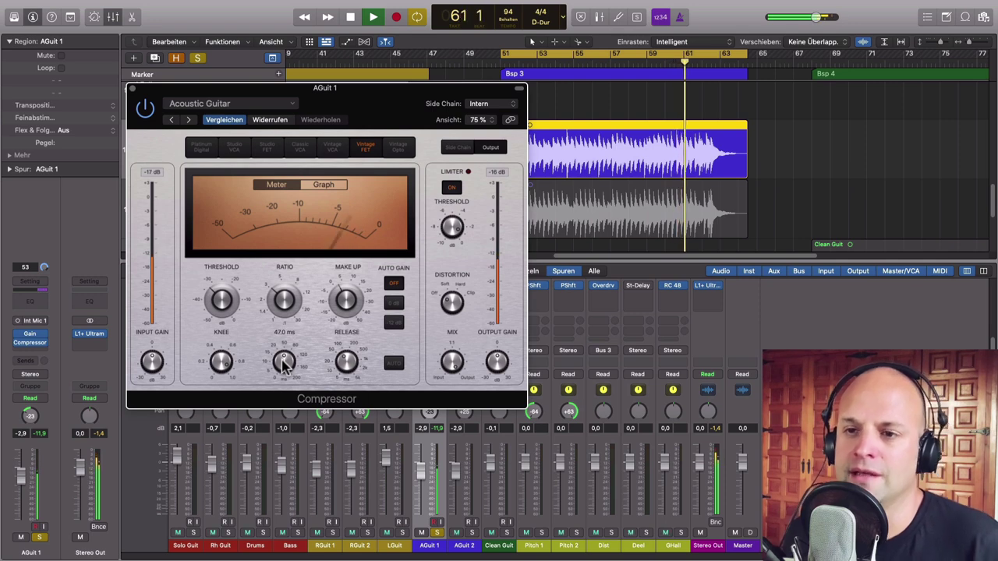
pyautogui.press('space')
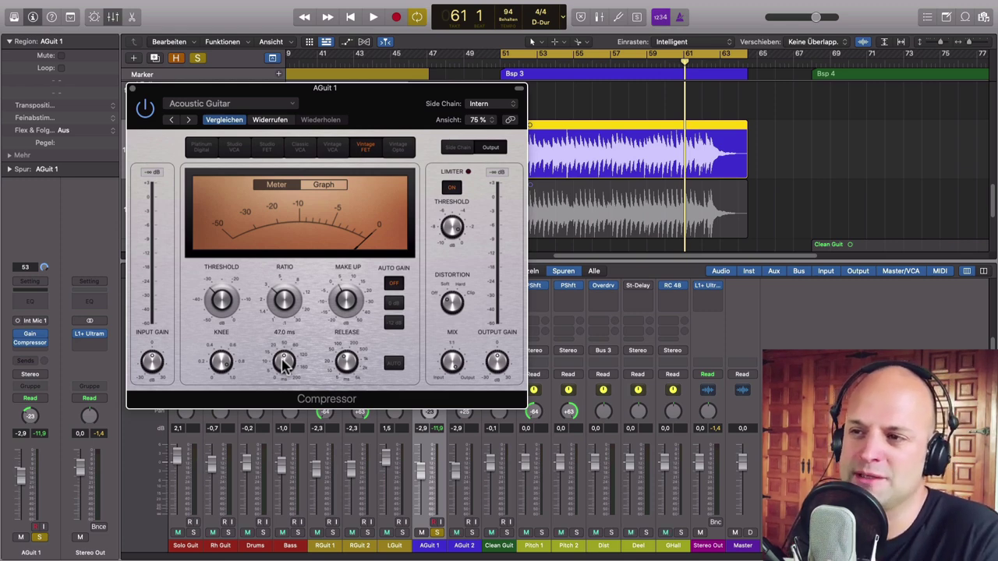
# Close the AGuit 1 compressor, solo AGuit 2 instead of AGuit 1 and load the Acoustic Guitar preset in the AGuit 2 compressor.
pyautogui.click(132, 88)
pyautogui.click(440, 532)
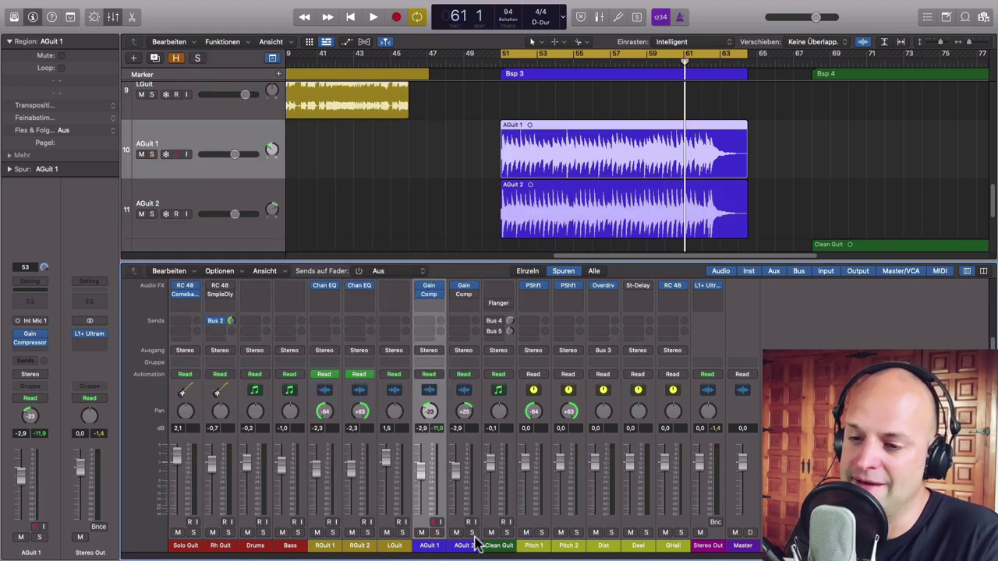
pyautogui.click(472, 533)
pyautogui.click(463, 291)
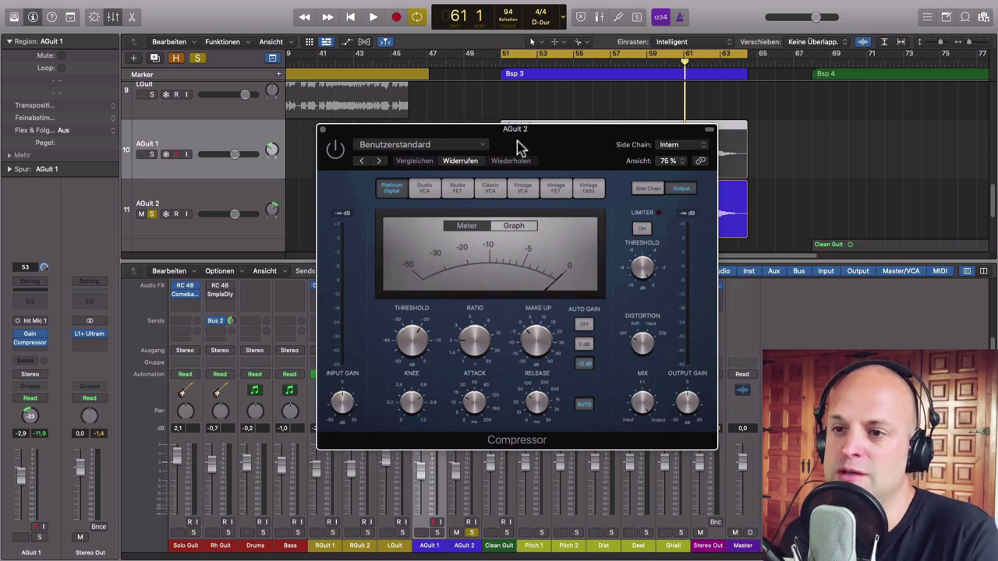
pyautogui.click(482, 147)
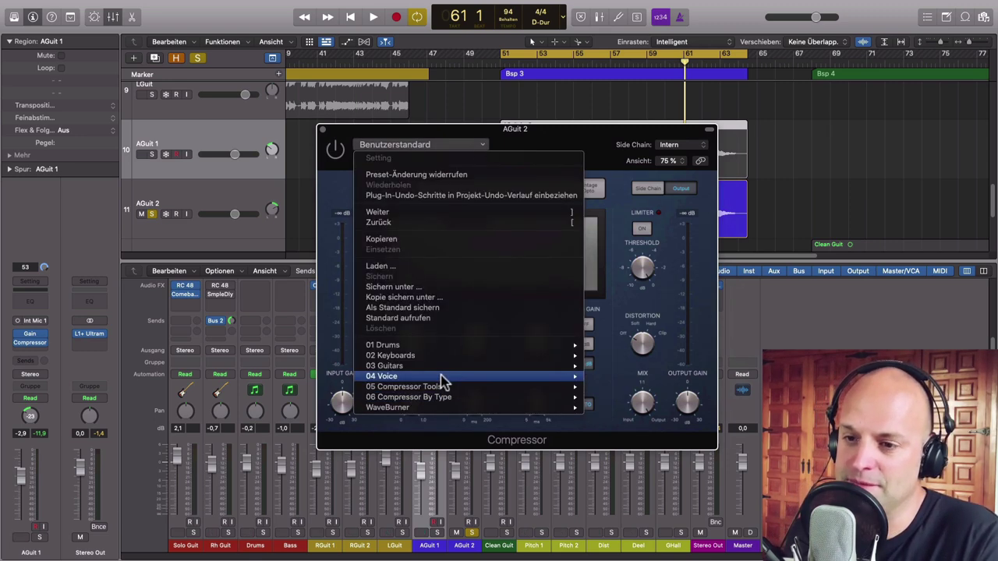
pyautogui.moveTo(439, 368)
pyautogui.click(645, 304)
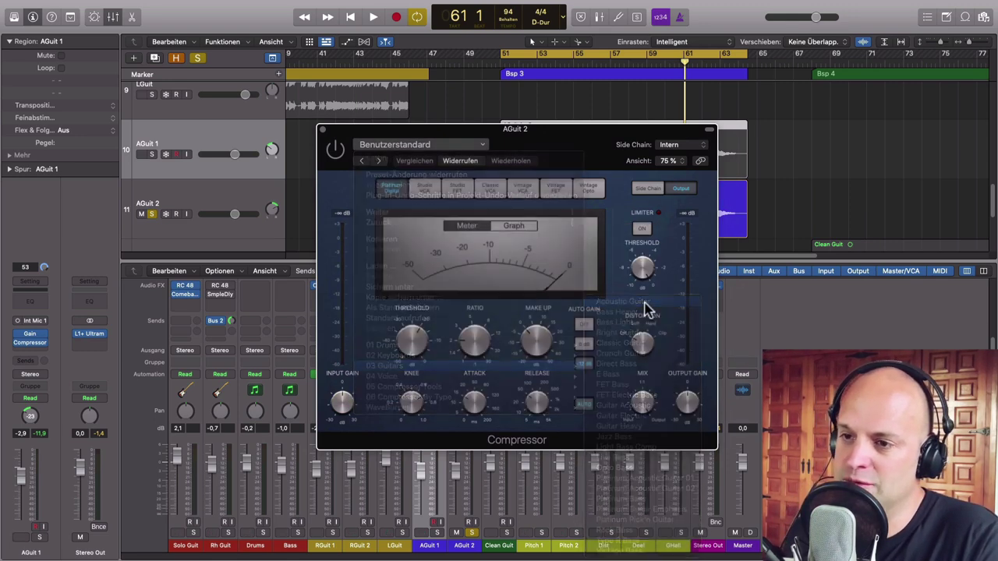
# Set the AGuit 2 compressor to 41 ms attack, 81 ms release, a 1.0:1 ratio and a -50 dB threshold.
pyautogui.moveTo(534, 144); pyautogui.dragTo(532, 122)
pyautogui.moveTo(468, 386)
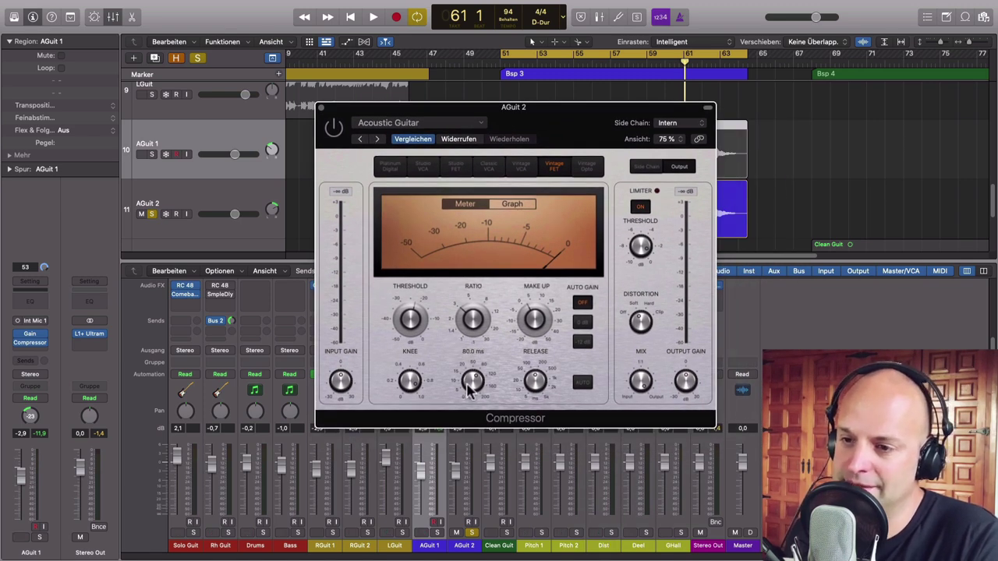
pyautogui.moveTo(468, 380); pyautogui.dragTo(470, 385)
pyautogui.moveTo(532, 379); pyautogui.dragTo(533, 384)
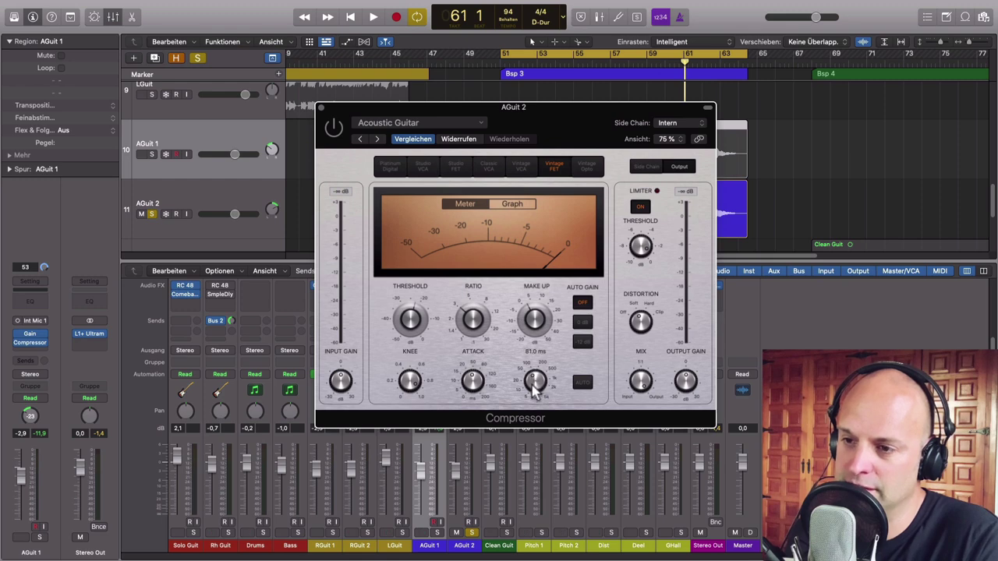
pyautogui.moveTo(470, 312); pyautogui.dragTo(471, 335)
pyautogui.moveTo(407, 320)
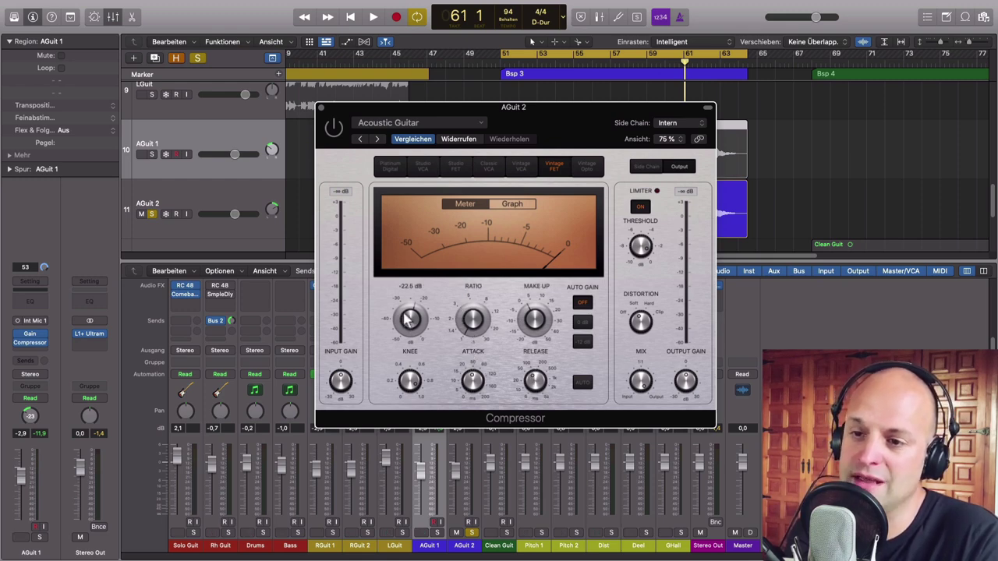
pyautogui.moveTo(508, 115); pyautogui.dragTo(512, 93)
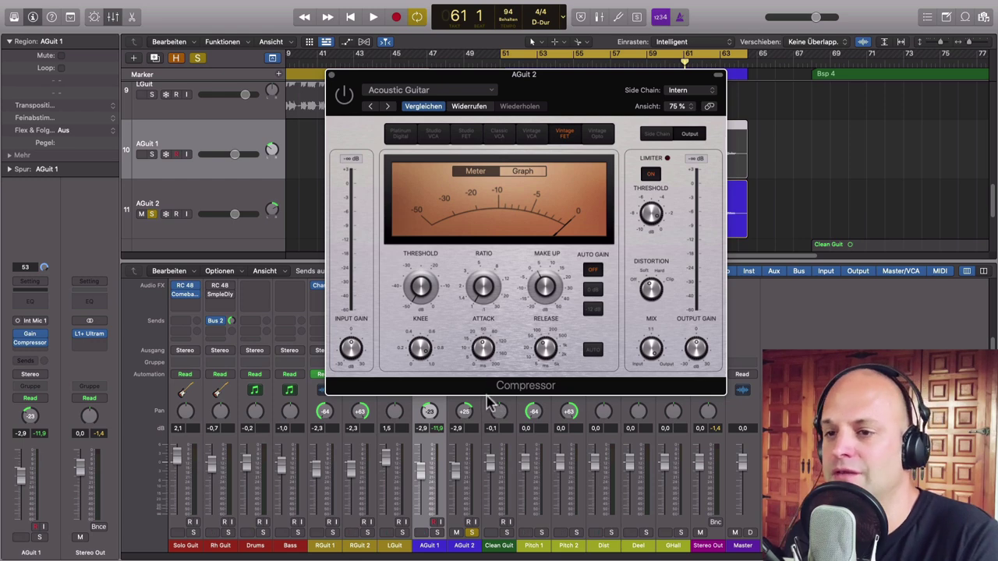
# Raise the AGuit 2 compressor's ratio slightly to 1.2:1 and return it to 1.0:1.
pyautogui.moveTo(484, 302)
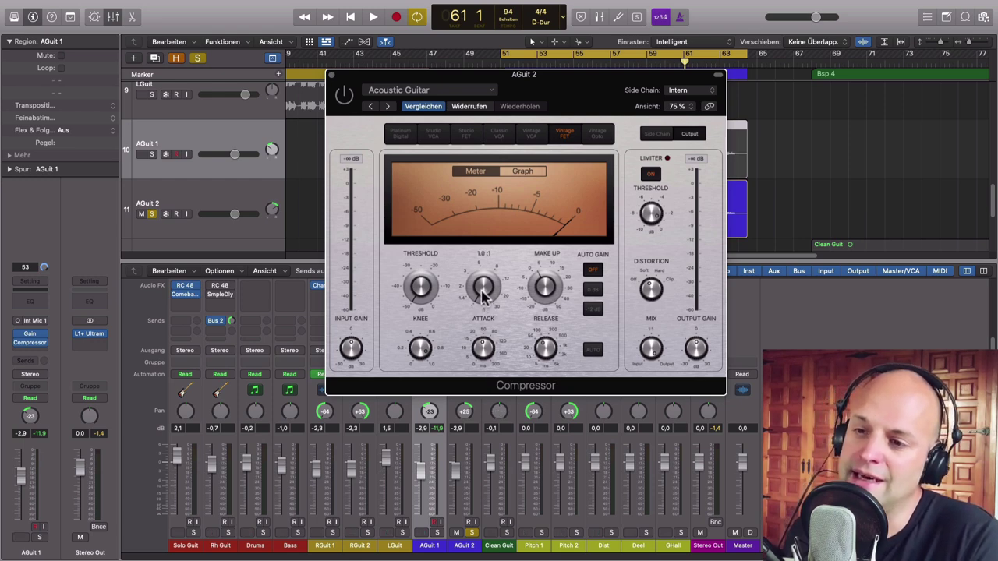
pyautogui.moveTo(484, 295); pyautogui.dragTo(481, 287)
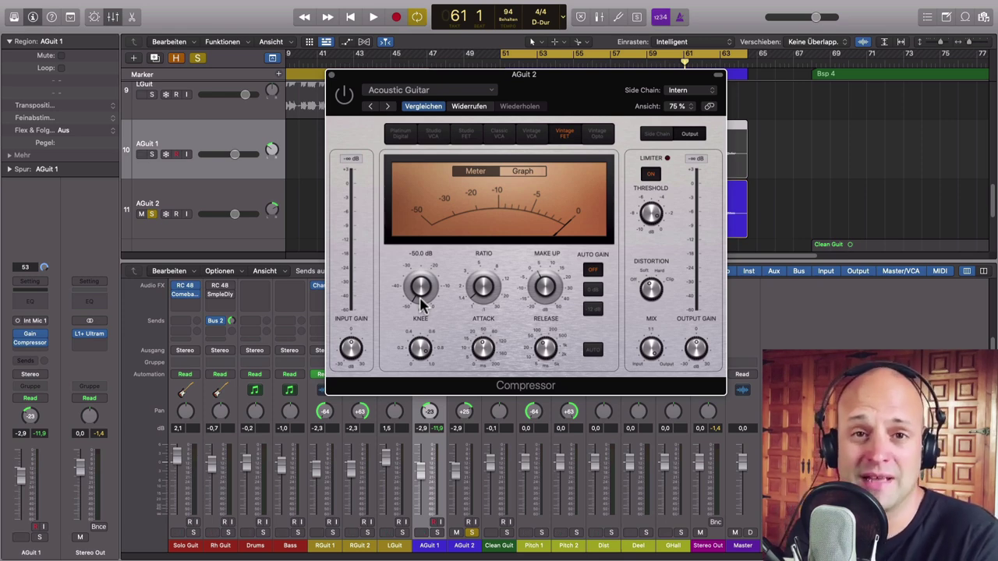
pyautogui.moveTo(484, 291)
pyautogui.scroll(1, 484, 303)
pyautogui.scroll(-1, 483, 301)
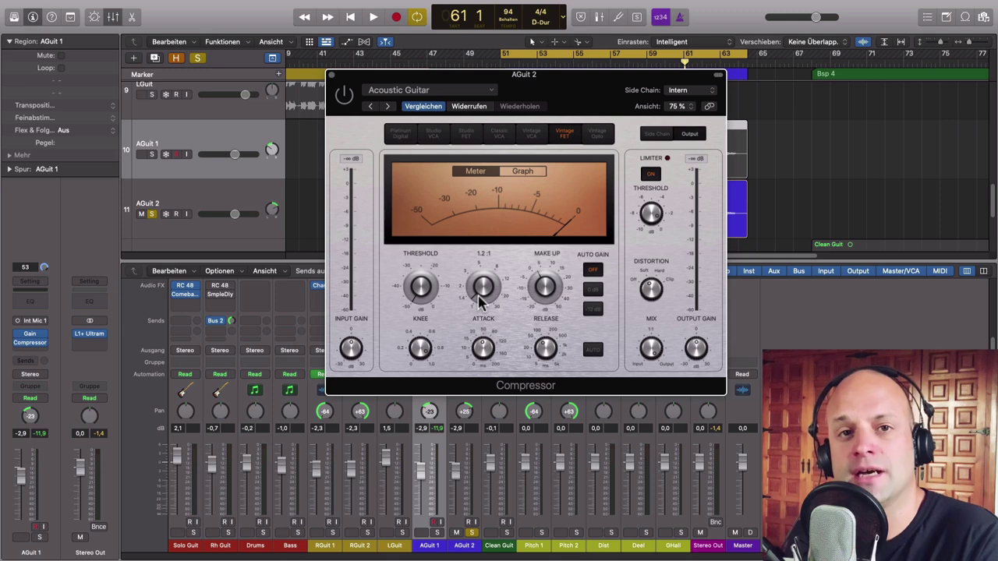
pyautogui.moveTo(482, 291); pyautogui.dragTo(485, 299)
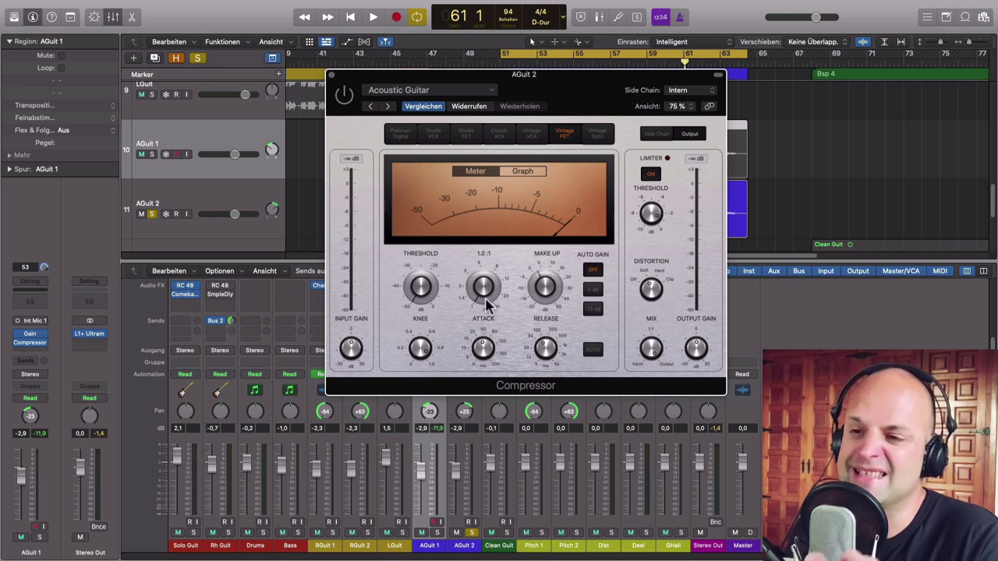
# Show the compression graph for AGuit 2, start playback of the third example and switch the compressor on.
pyautogui.click(527, 173)
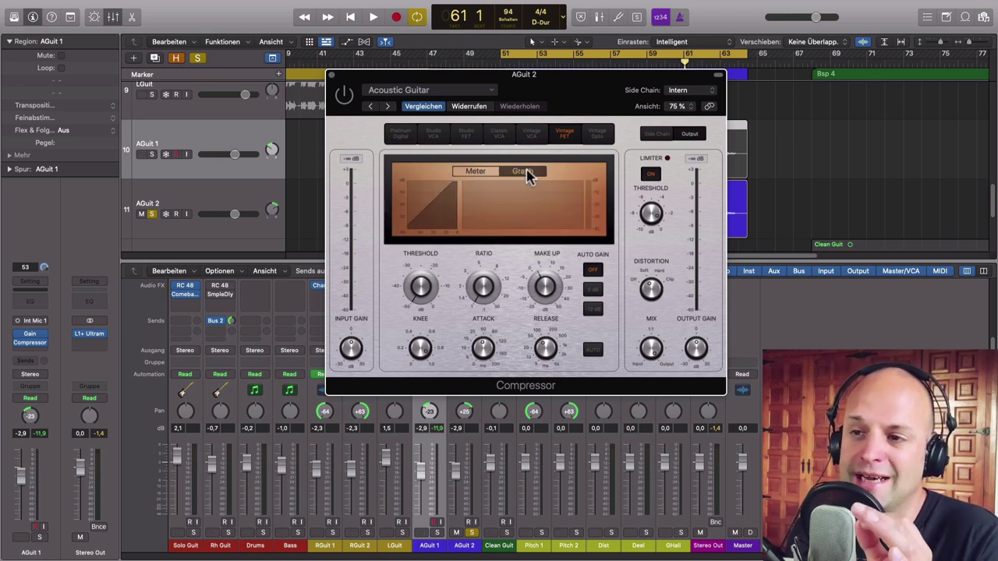
pyautogui.moveTo(544, 88); pyautogui.dragTo(311, 45)
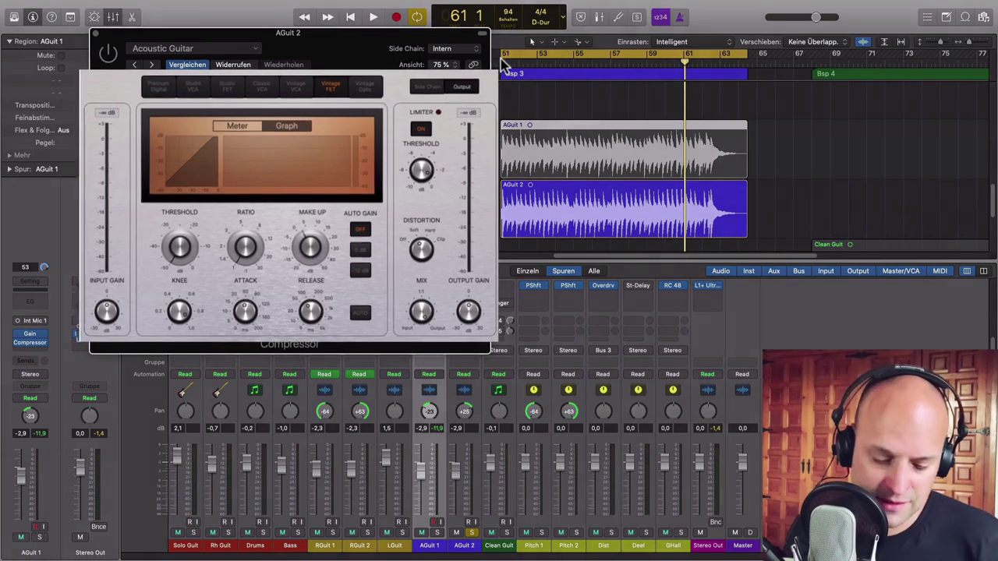
pyautogui.press('space')
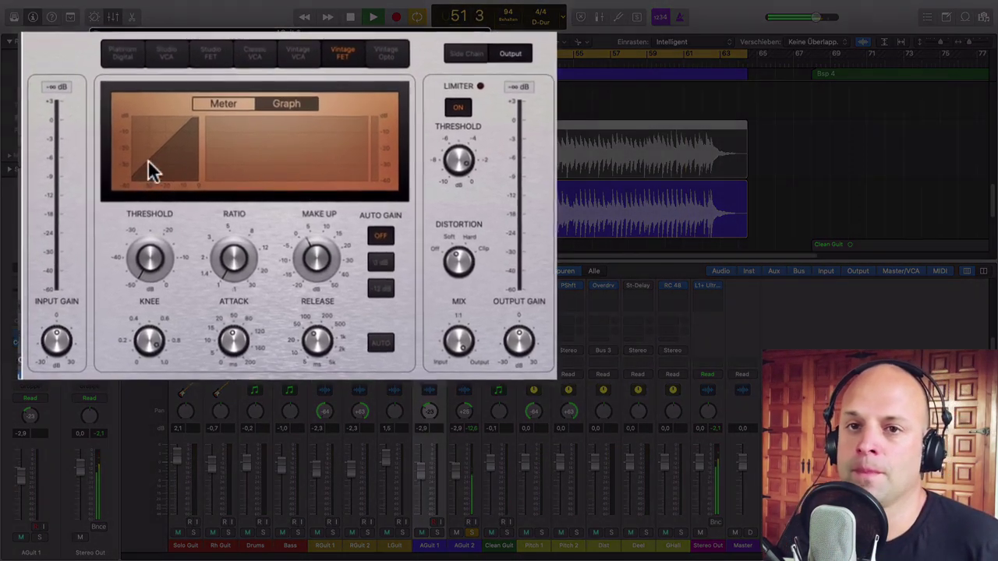
pyautogui.click(64, 45)
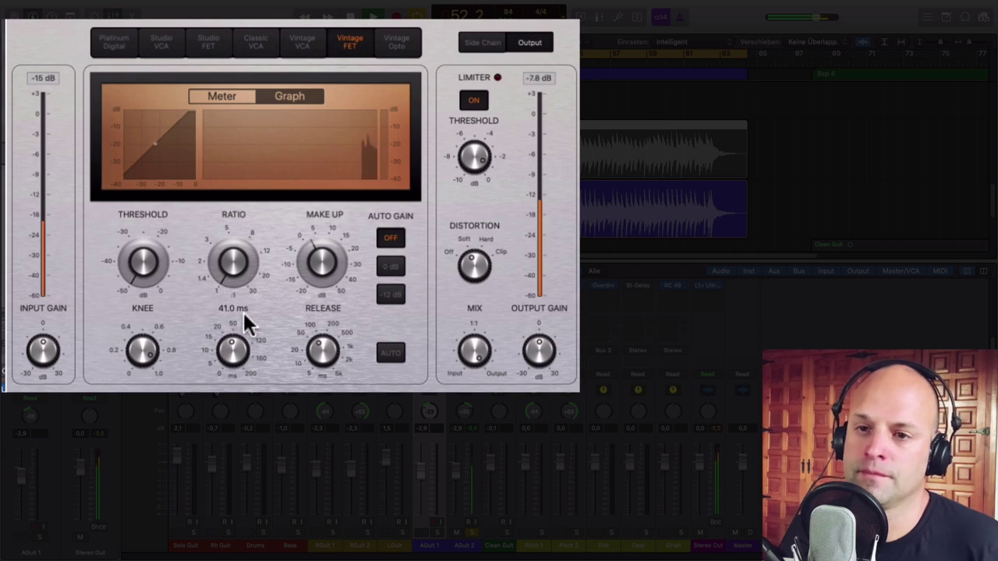
# Set the AGuit 2 compressor's make-up gain to 0.5 dB and, raising the ratio past 2:1 first, settle it at about 1.4:1.
pyautogui.moveTo(323, 265); pyautogui.dragTo(316, 284)
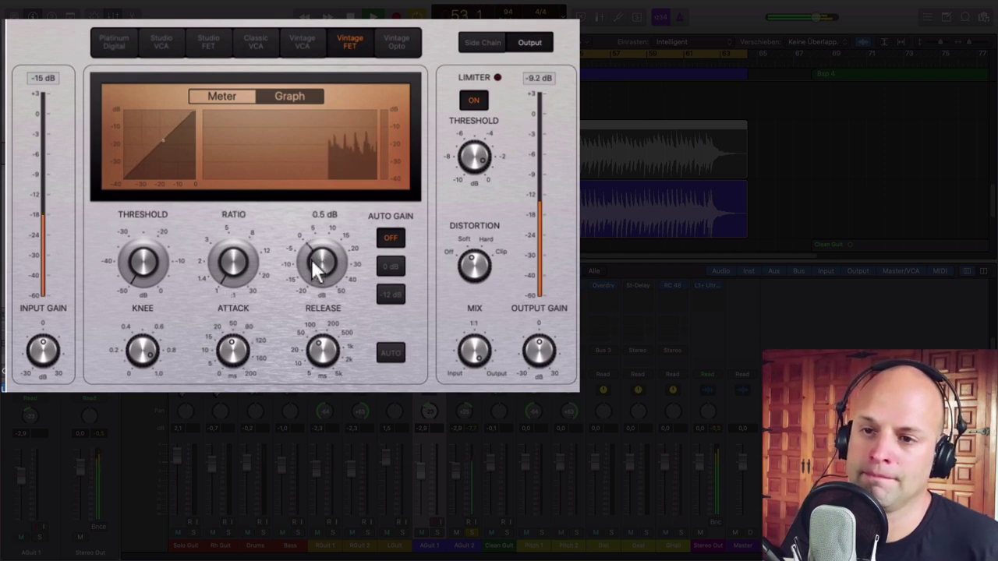
pyautogui.moveTo(224, 263); pyautogui.dragTo(218, 230)
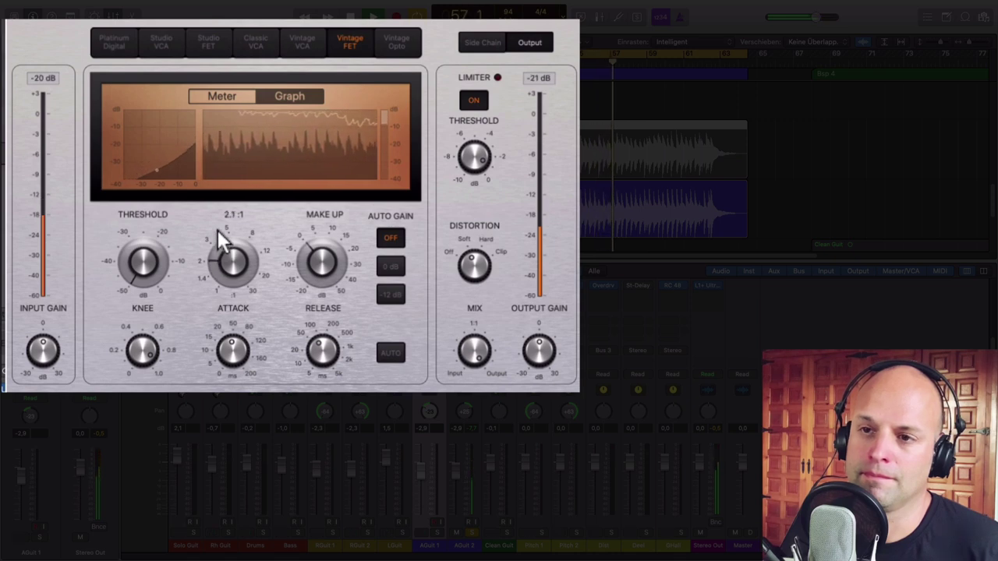
pyautogui.moveTo(217, 229); pyautogui.dragTo(222, 261)
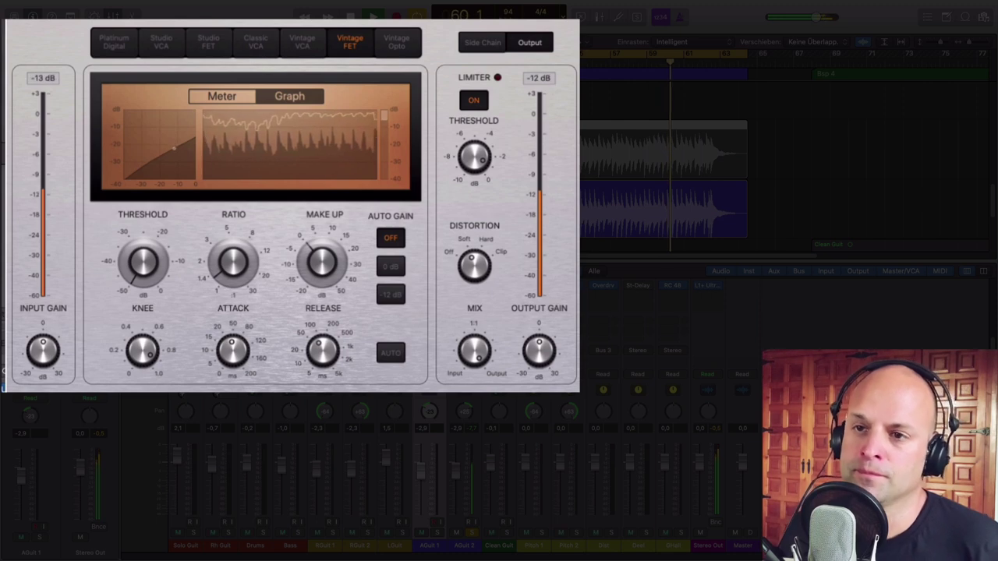
# Open the AGuit 1 compressor beside the AGuit 2 compressor and switch it to the compression graph.
pyautogui.moveTo(229, 257); pyautogui.dragTo(229, 257)
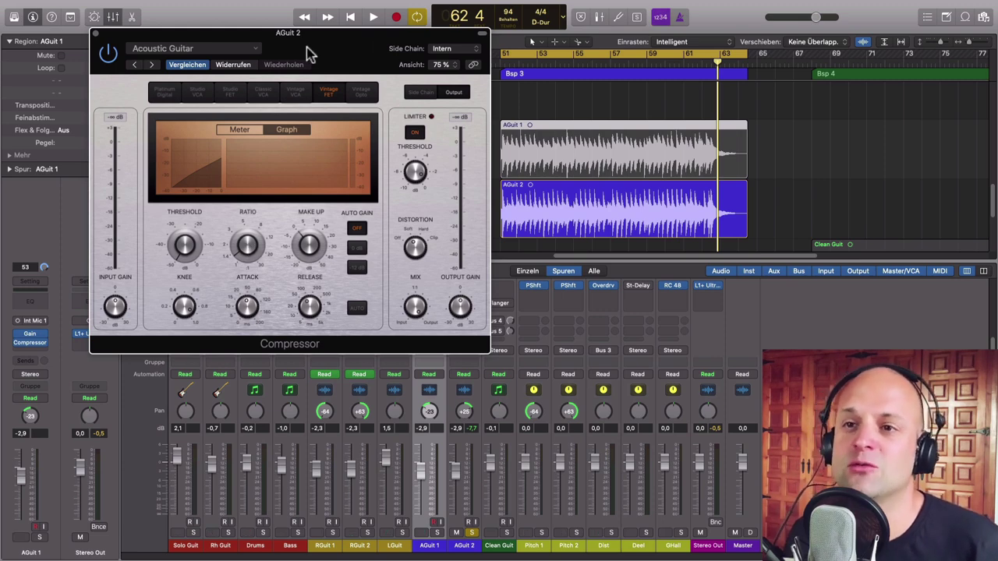
pyautogui.moveTo(333, 54); pyautogui.dragTo(866, 9)
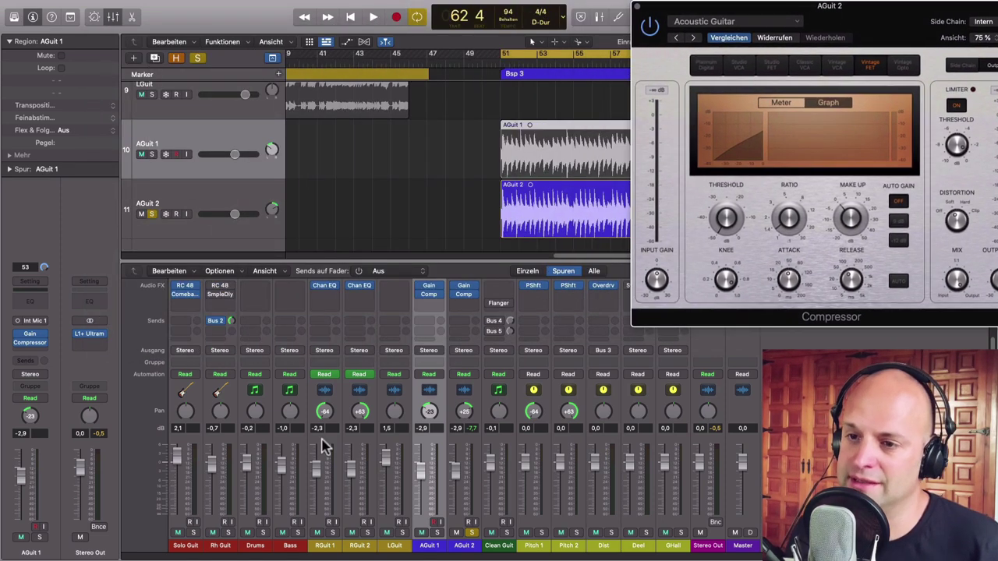
pyautogui.click(432, 293)
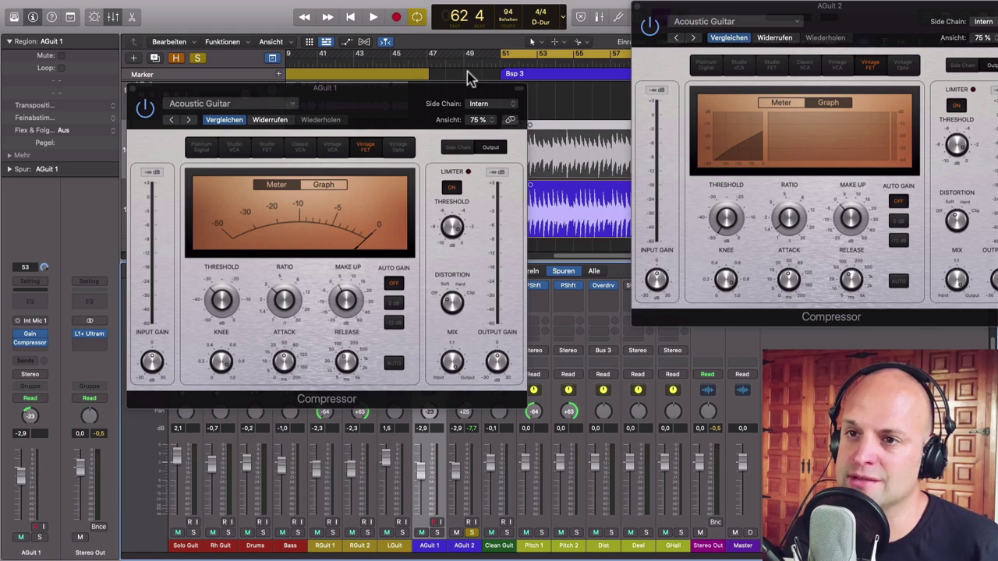
pyautogui.moveTo(426, 88); pyautogui.dragTo(363, 7)
pyautogui.moveTo(842, 7); pyautogui.dragTo(676, 7)
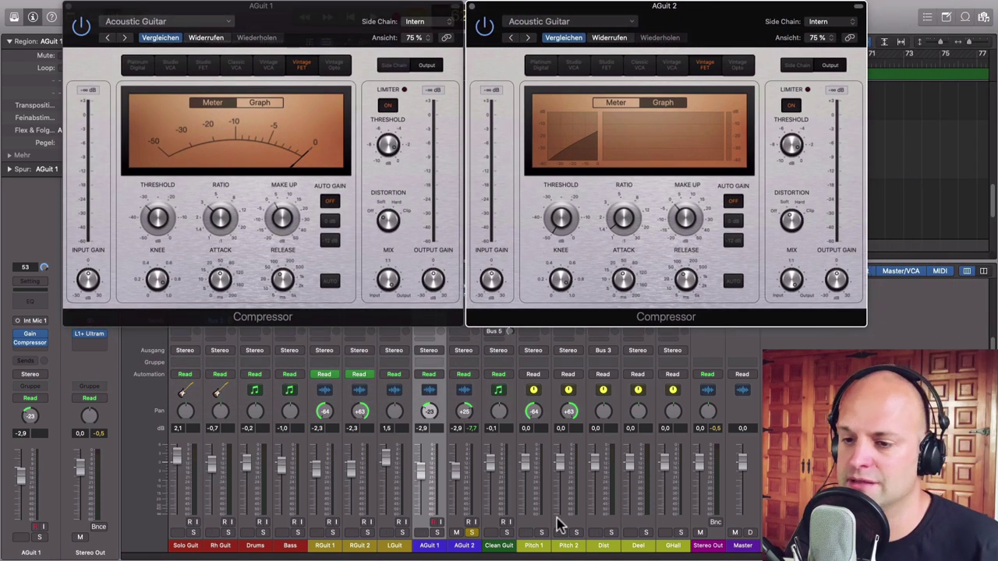
pyautogui.click(480, 545)
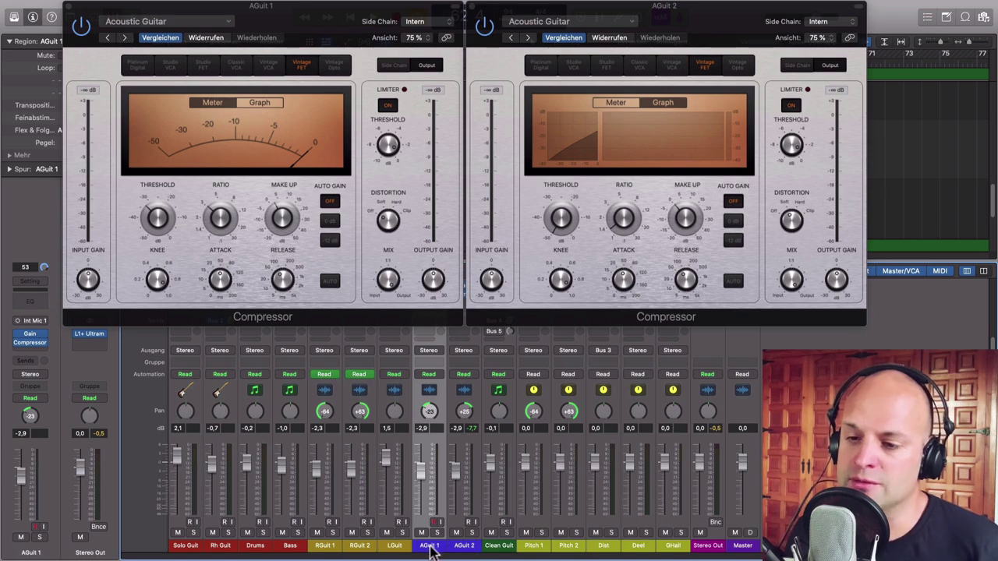
pyautogui.click(260, 102)
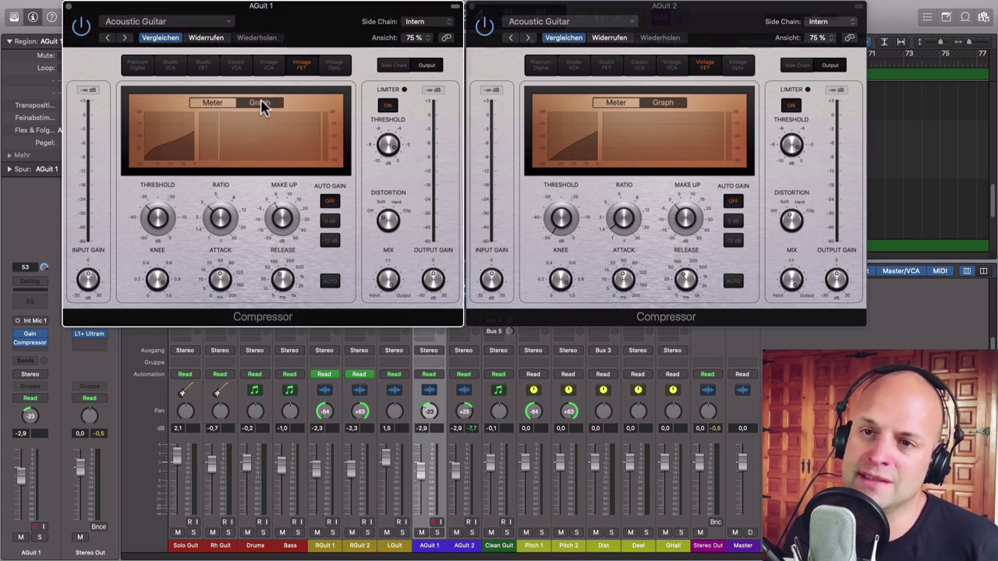
# Play the third example and alternately solo AGuit 1 and AGuit 2 to compare their compression.
pyautogui.click(438, 533)
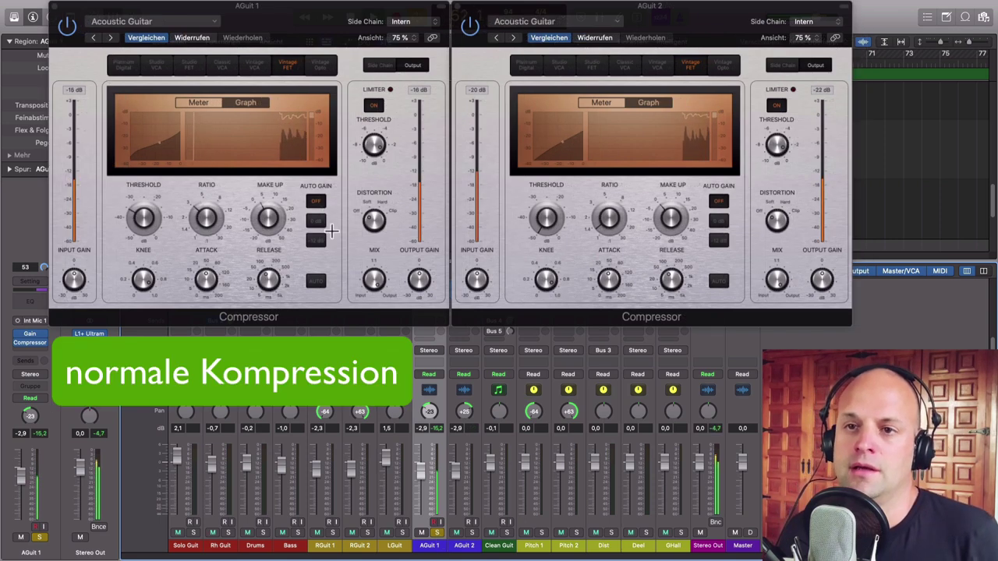
pyautogui.click(471, 532)
pyautogui.click(437, 532)
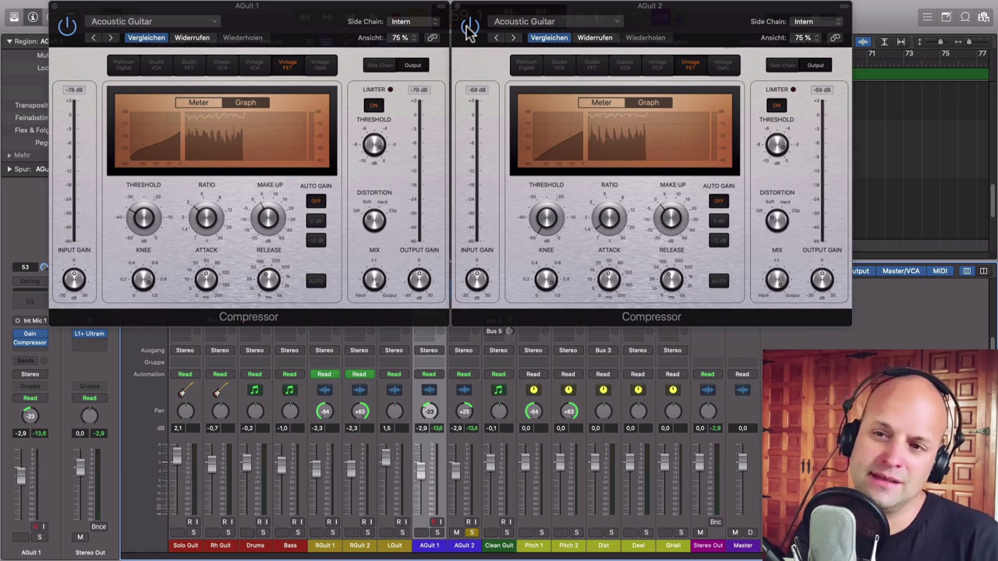
pyautogui.moveTo(288, 228)
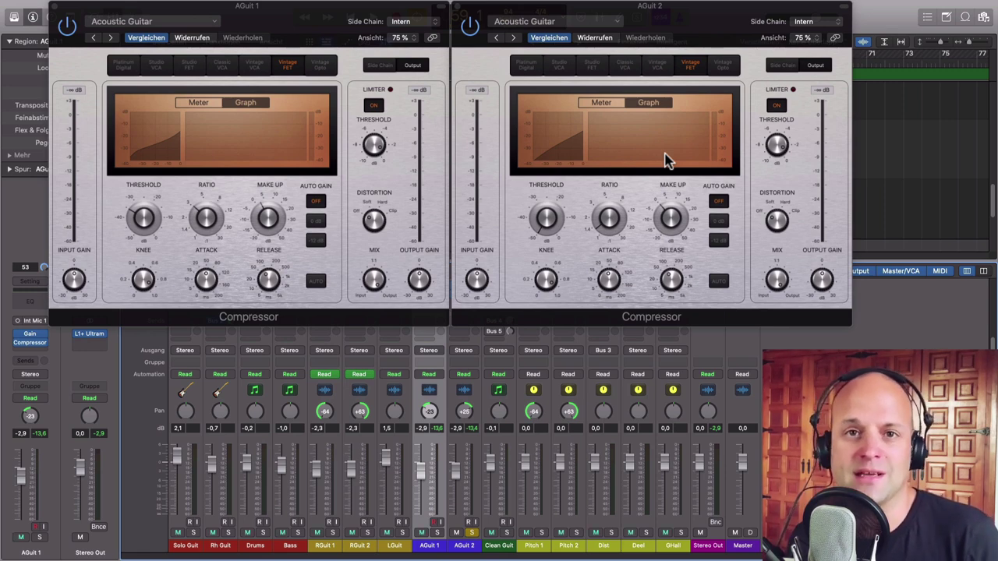
pyautogui.click(430, 297)
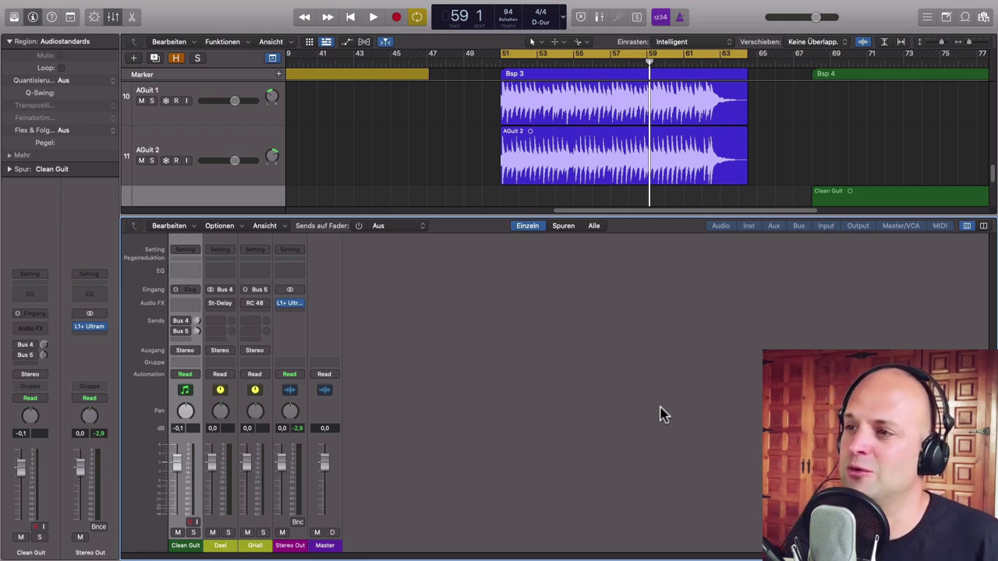
# Set the cycle range to the Bsp 4 marker and audition the unprocessed Clean Guit track.
pyautogui.press('ctrl+super+period')
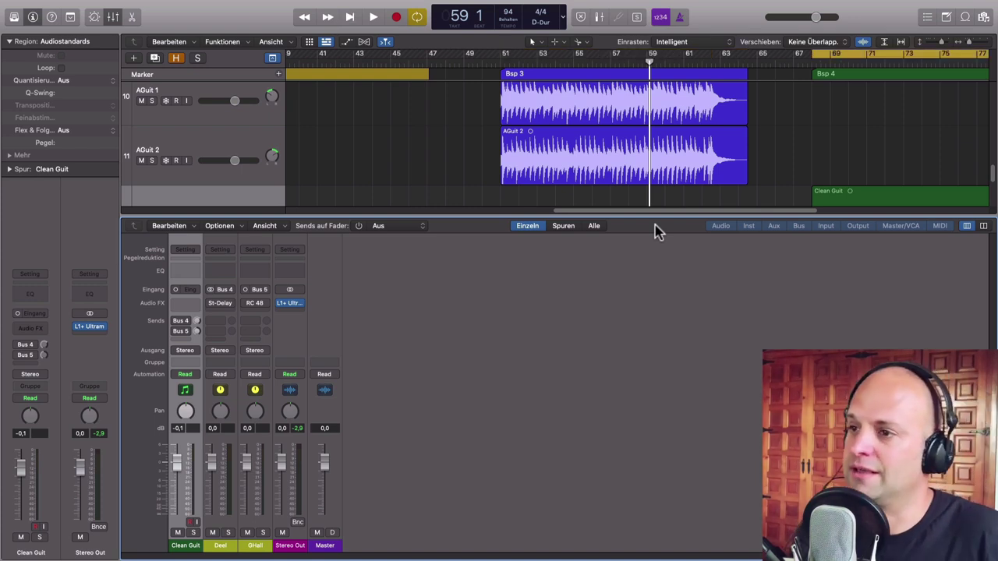
pyautogui.press('space')
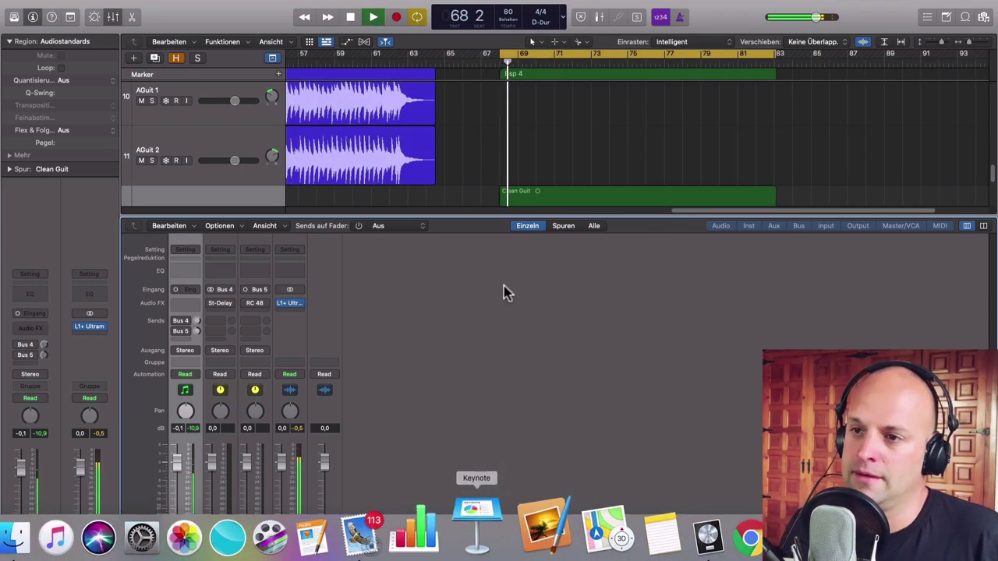
pyautogui.scroll(-2, 479, 156)
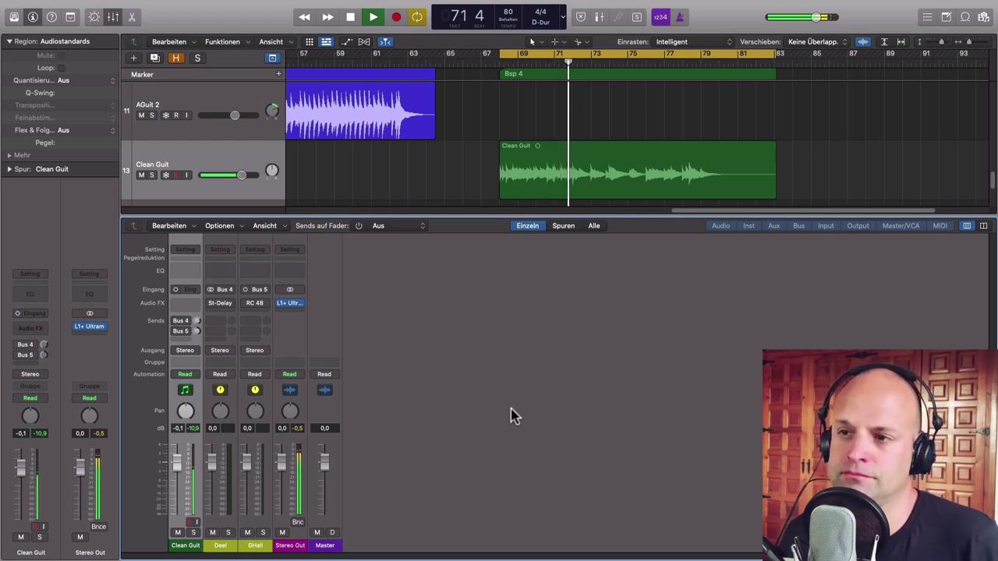
pyautogui.press('space')
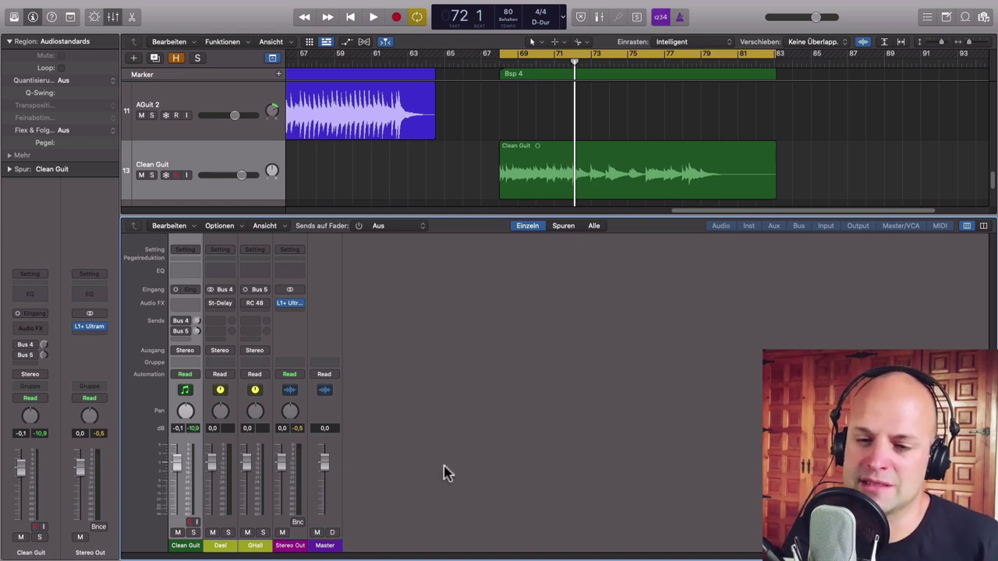
# Insert a mono Flanger from the Modulation effects on the Clean Guit channel.
pyautogui.click(195, 304)
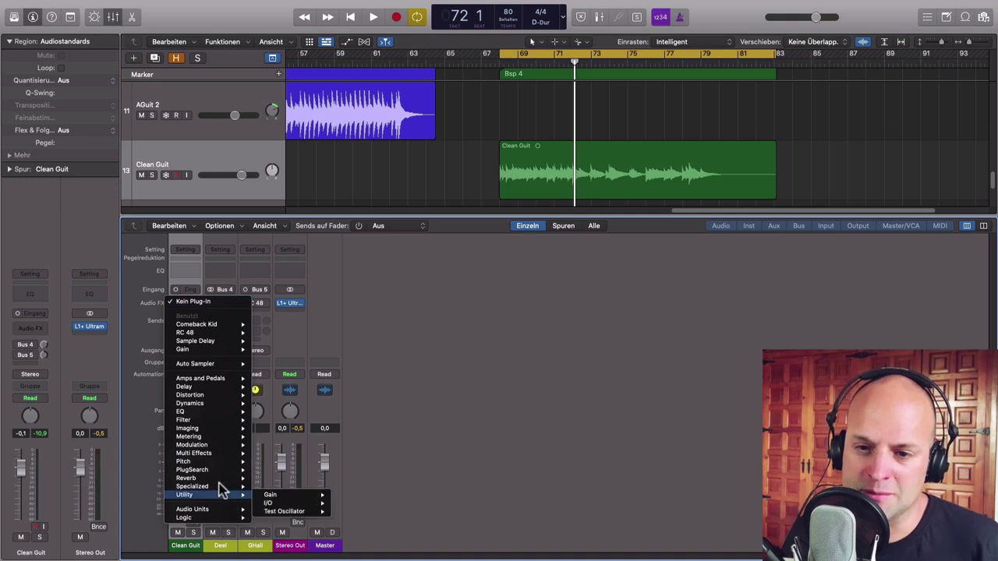
pyautogui.moveTo(216, 443)
pyautogui.moveTo(312, 461)
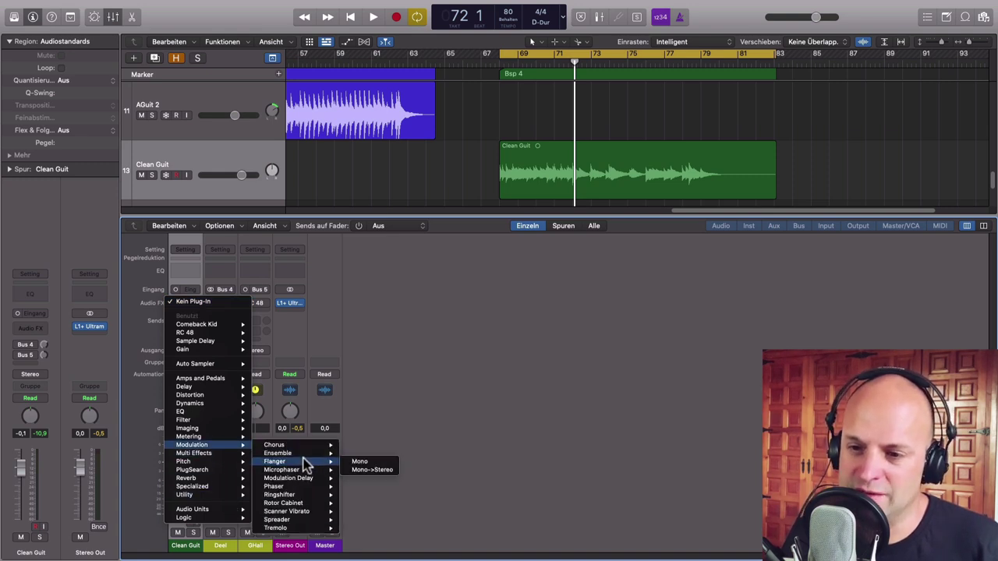
pyautogui.click(358, 463)
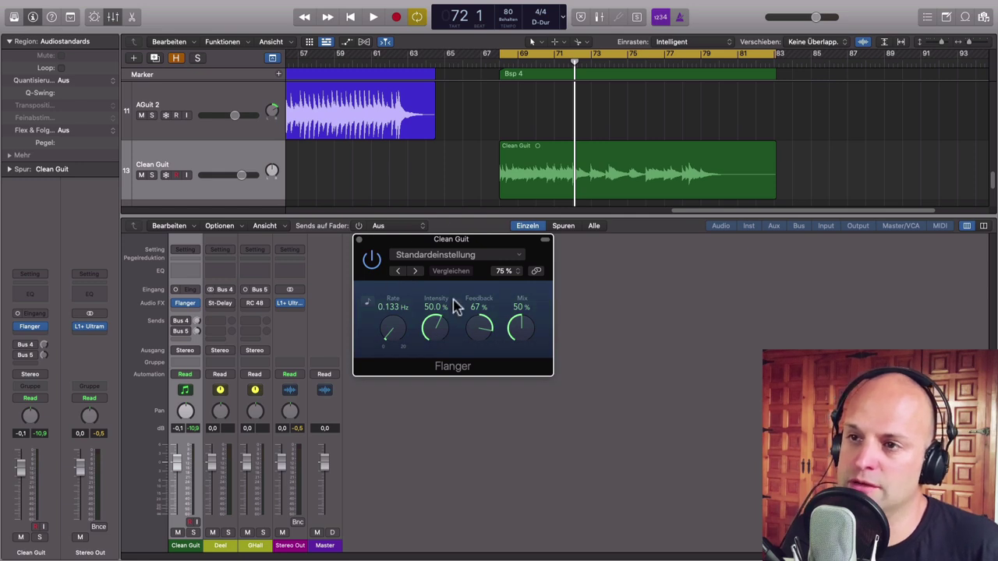
# Play the fourth example from bar 68 and compare the clean guitar with the Flanger bypassed and active.
pyautogui.click(500, 64)
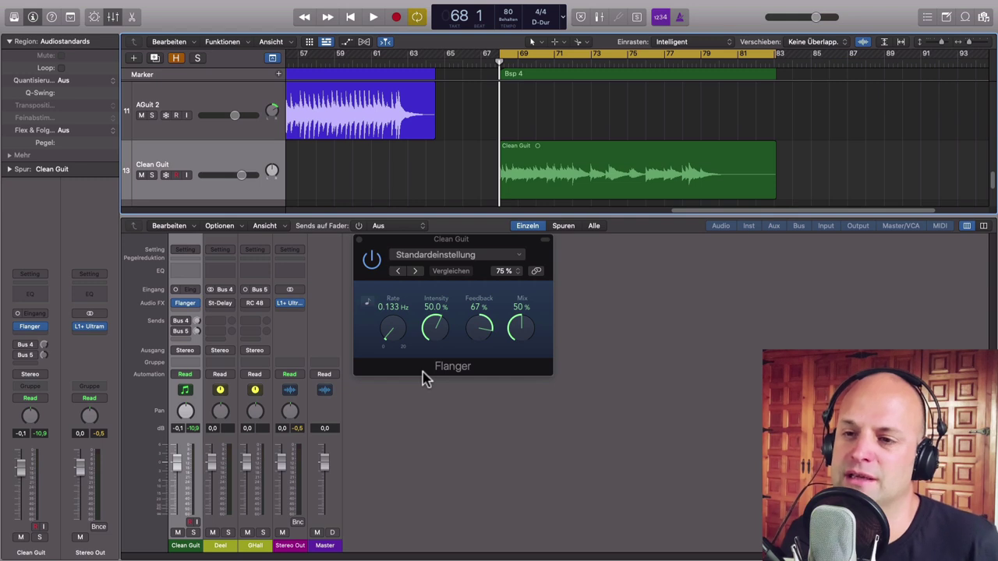
pyautogui.press('space')
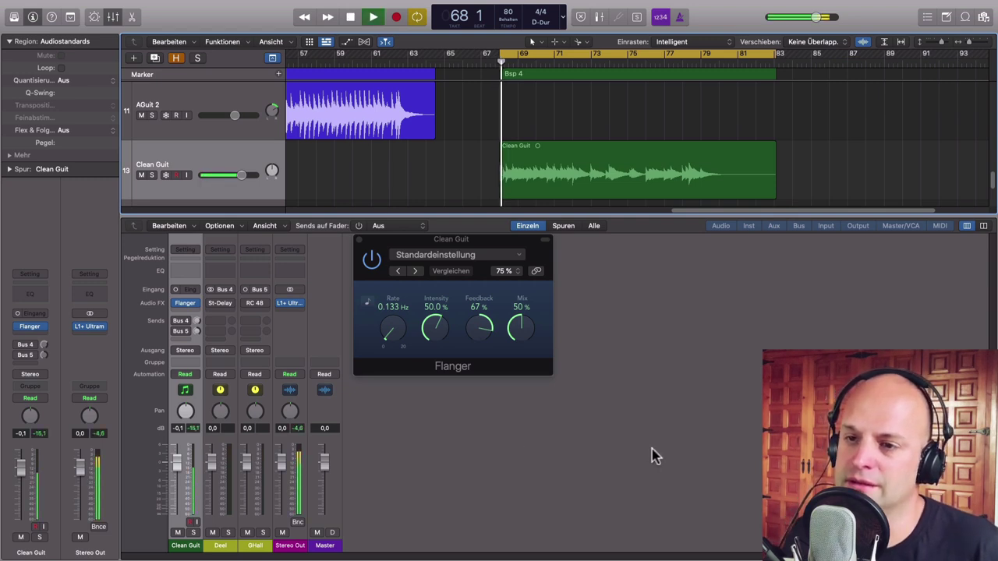
pyautogui.click(372, 261)
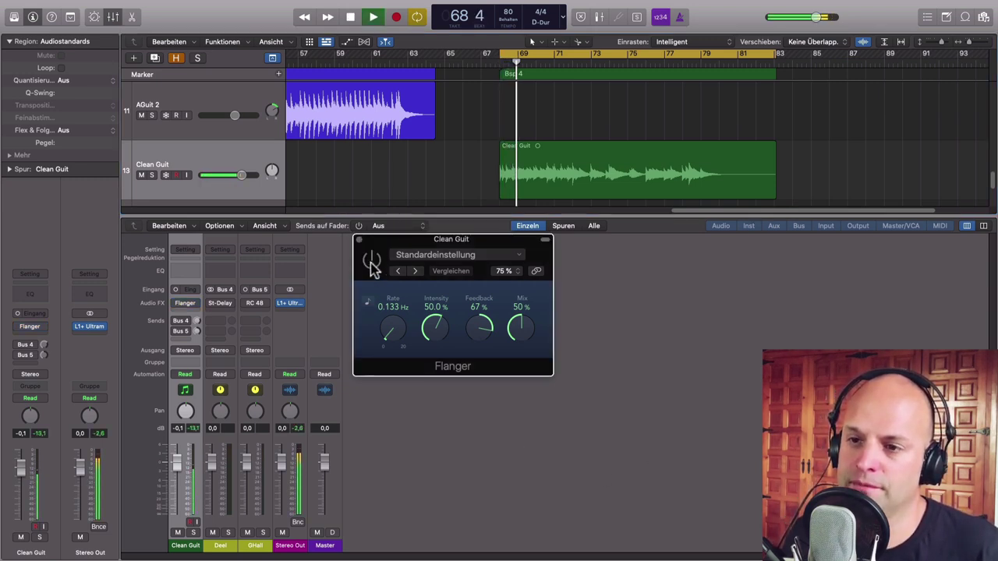
pyautogui.click(372, 261)
# During playback, set the Flanger to rate 0.166 Hz, intensity 59 %, feedback 59 % and mix 73 %.
pyautogui.moveTo(393, 341); pyautogui.dragTo(434, 355)
pyautogui.moveTo(479, 329); pyautogui.dragTo(482, 363)
pyautogui.moveTo(519, 336); pyautogui.dragTo(501, 298)
pyautogui.moveTo(434, 334)
pyautogui.mouseDown()
pyautogui.moveTo(418, 311)
pyautogui.moveTo(433, 326)
pyautogui.mouseUp()
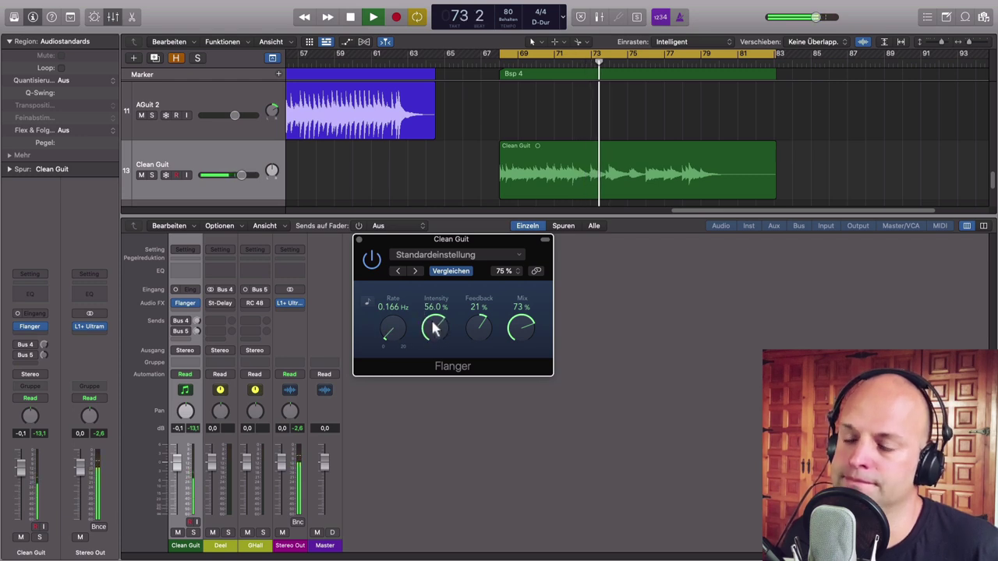
pyautogui.click(371, 262)
pyautogui.moveTo(434, 330); pyautogui.dragTo(479, 321)
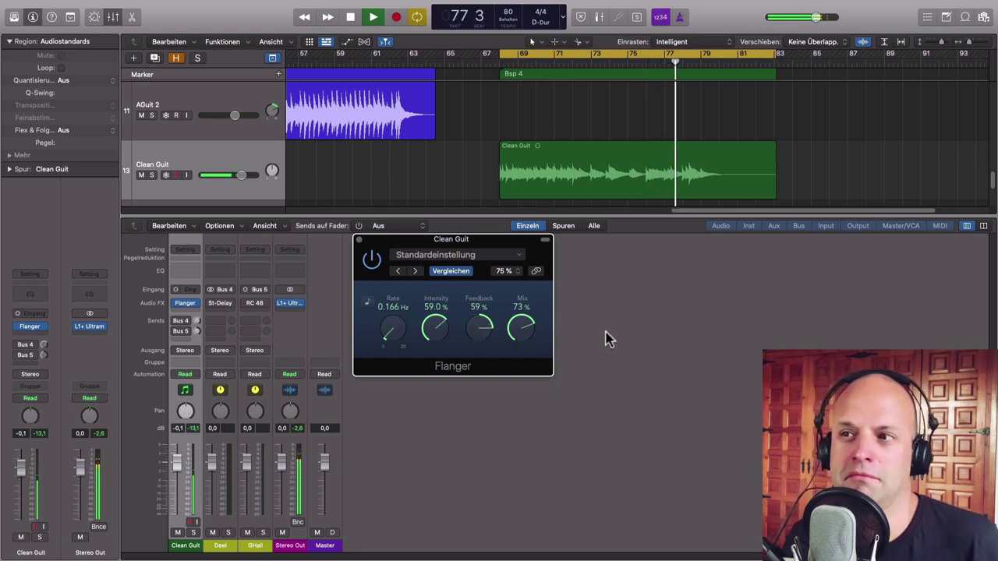
pyautogui.press('space')
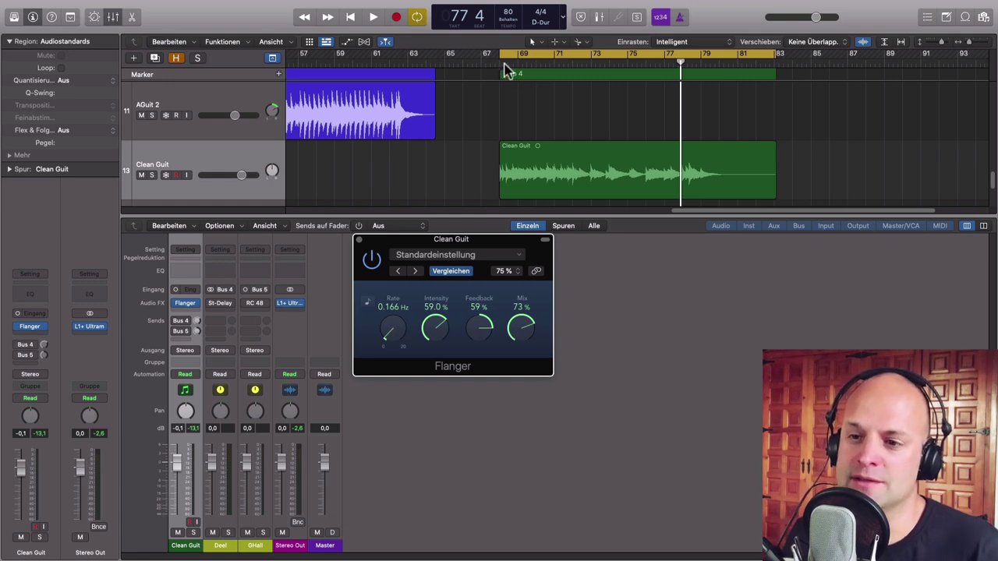
# Audition the start of the fourth example again with the Flanger and close the plug-in window.
pyautogui.press('space')
pyautogui.moveTo(392, 338); pyautogui.dragTo(409, 429)
pyautogui.press('space')
pyautogui.moveTo(393, 398); pyautogui.dragTo(393, 399)
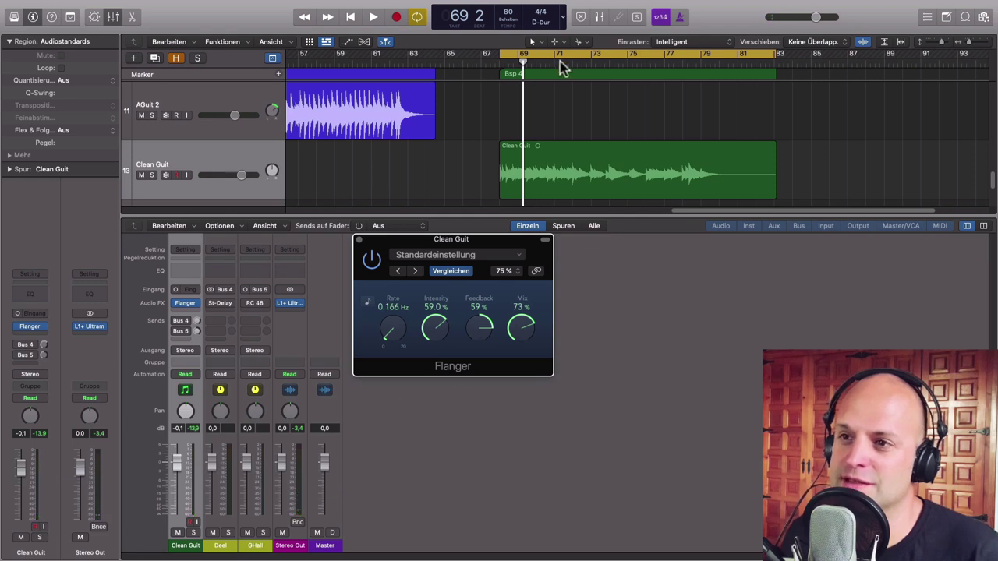
pyautogui.click(358, 239)
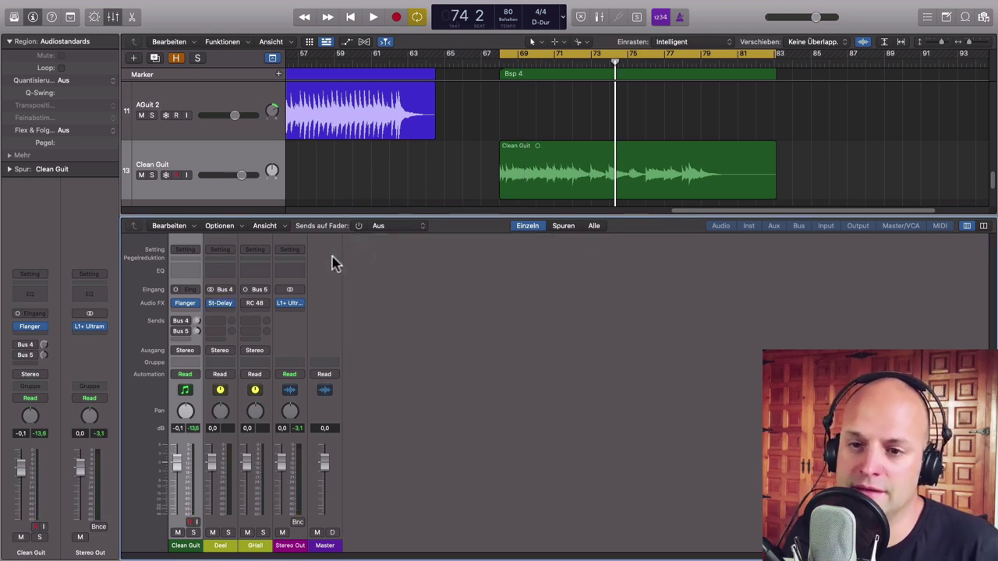
# Open the Stereo Delay on the Deel channel and enable Clean Guit's Bus 4 send while the example plays.
pyautogui.click(221, 303)
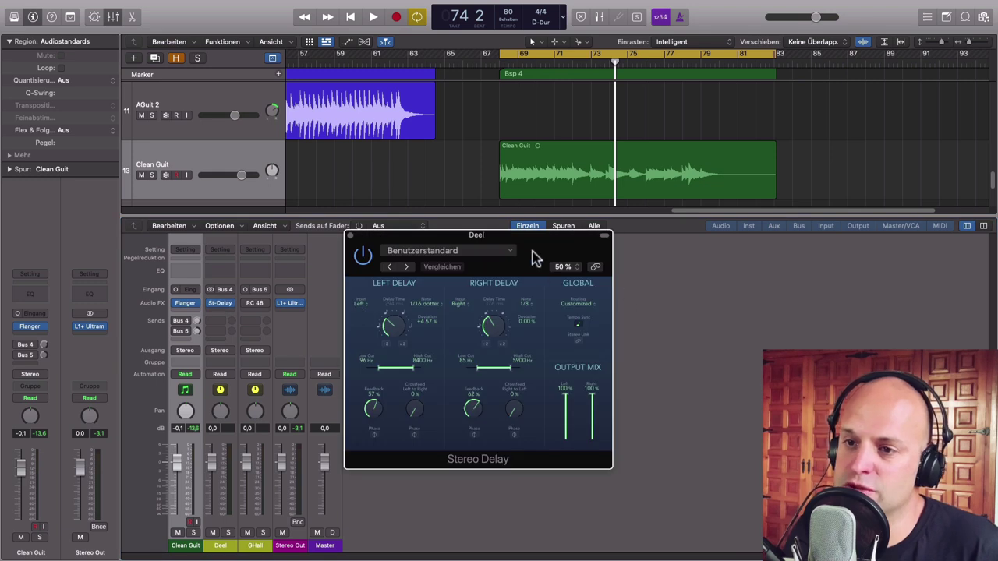
pyautogui.moveTo(560, 258); pyautogui.dragTo(546, 247)
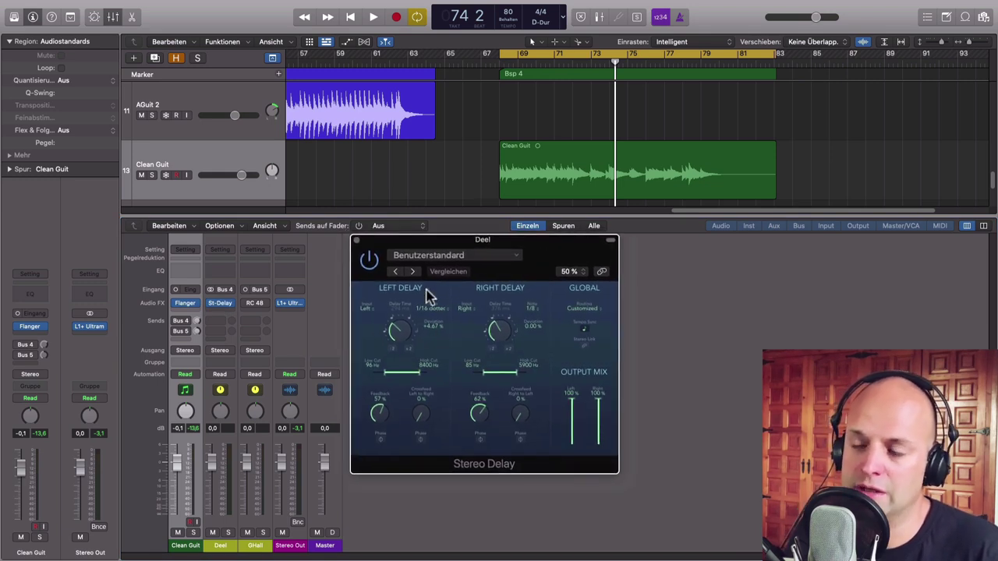
pyautogui.press('space')
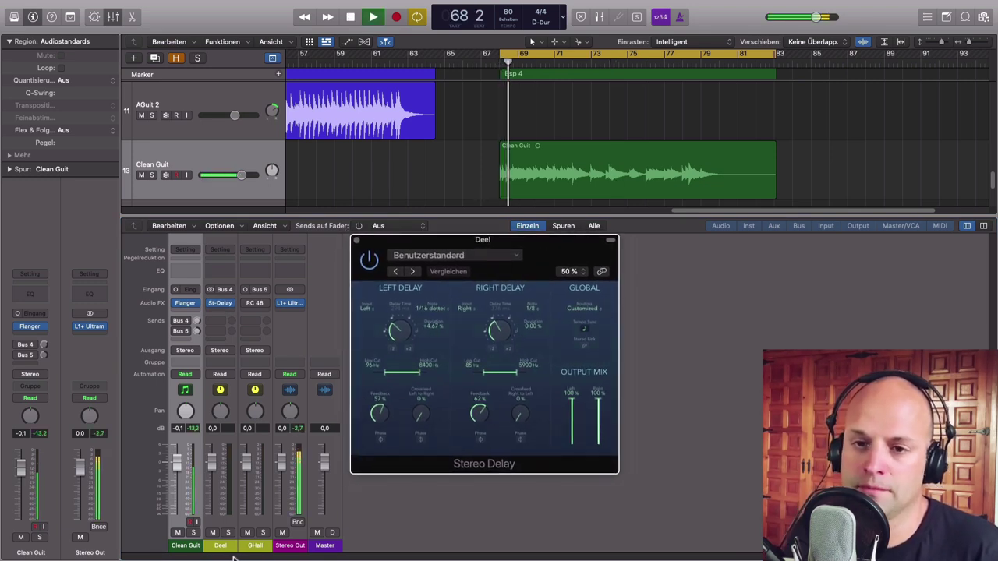
pyautogui.click(175, 321)
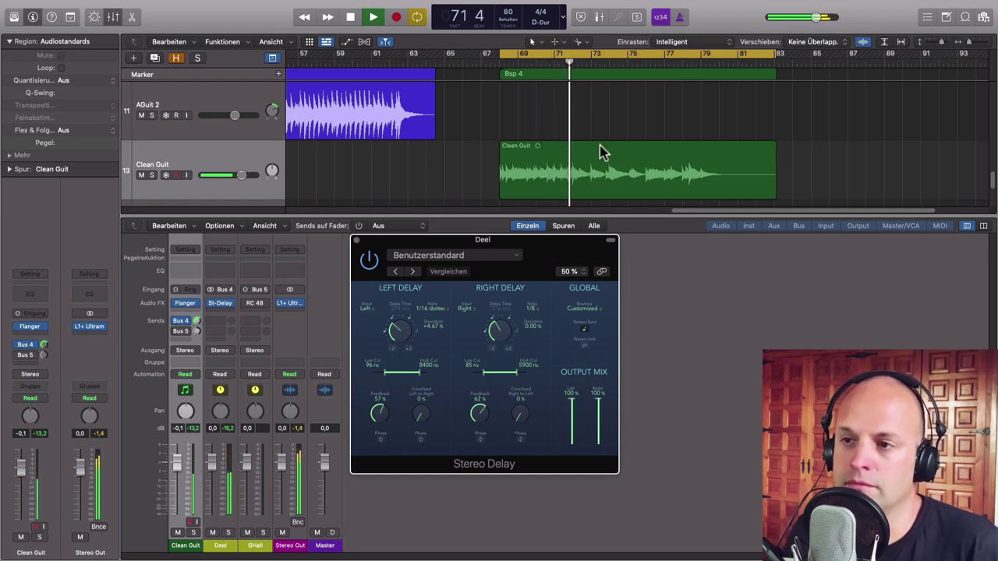
pyautogui.press('space')
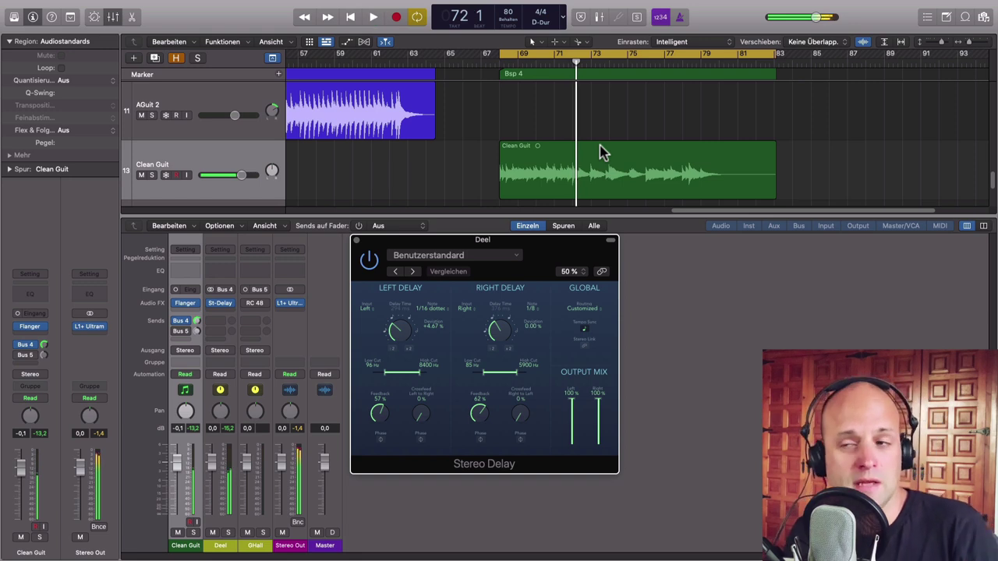
# Turn off cycling, play from bar 73, enable Clean Guit's Bus 5 send and adjust its send levels.
pyautogui.click(623, 61)
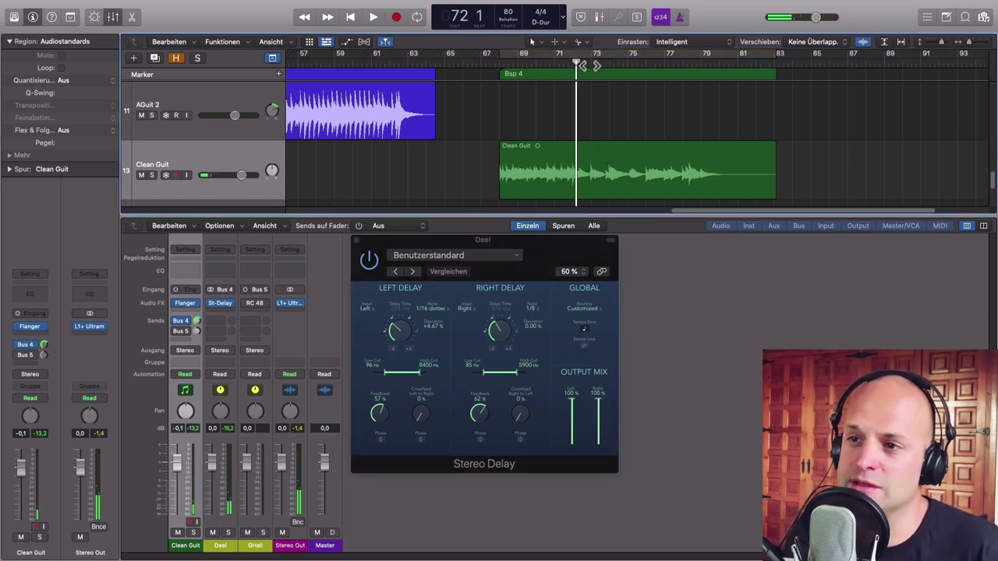
pyautogui.moveTo(578, 62); pyautogui.dragTo(590, 63)
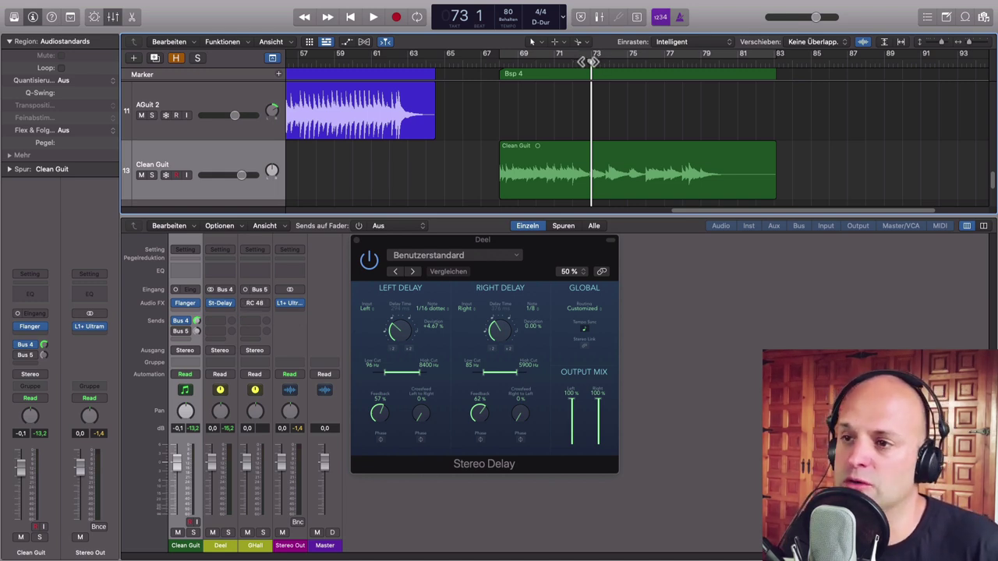
pyautogui.press('space')
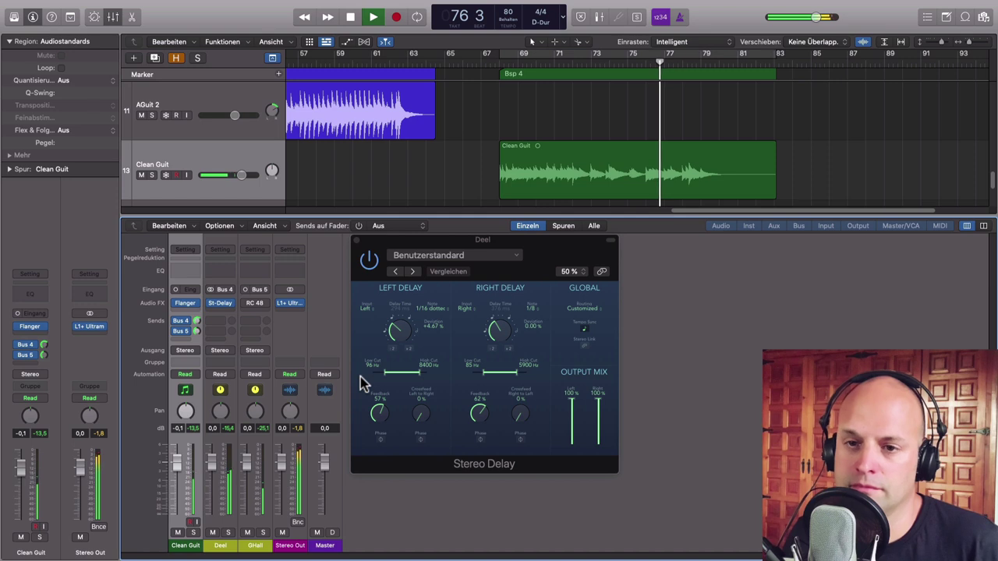
pyautogui.moveTo(195, 318); pyautogui.dragTo(196, 327)
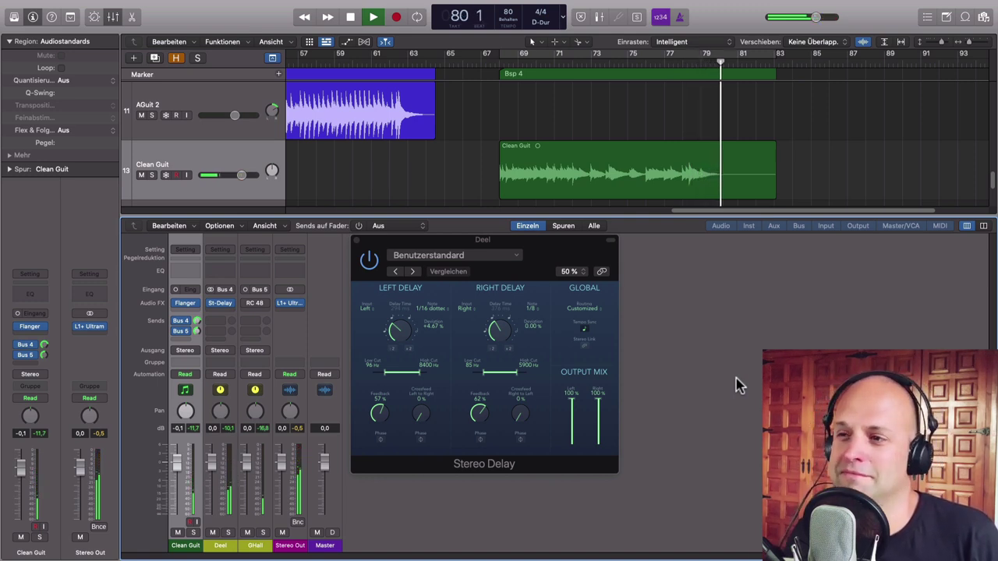
pyautogui.press('space')
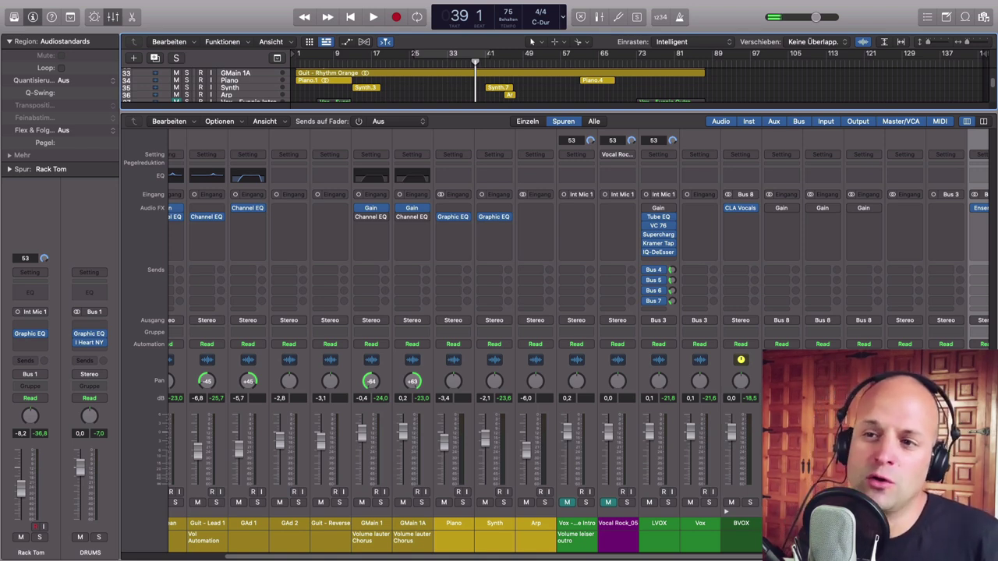
# Audition the full mix of the next song example from about bar 36.
pyautogui.click(463, 61)
pyautogui.press('space')
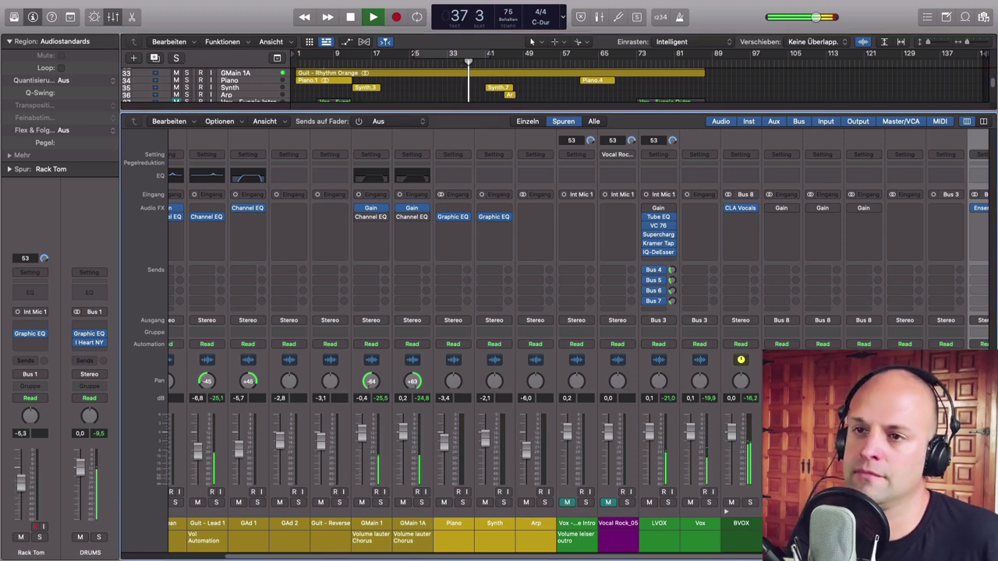
pyautogui.press('space')
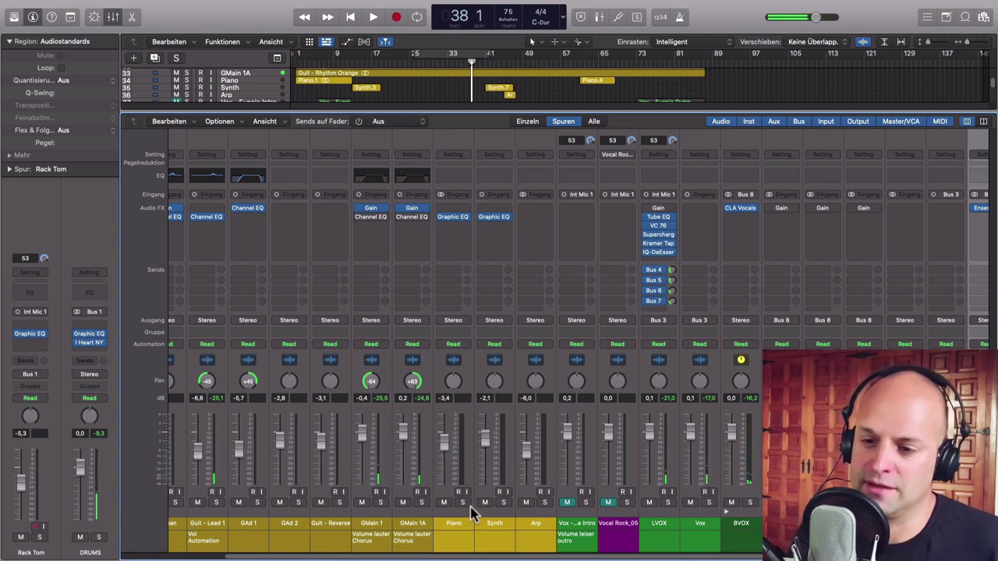
# Solo the GMain 1 and GMain 1A guitar channels and play them from bar 33.
pyautogui.click(379, 502)
pyautogui.click(421, 503)
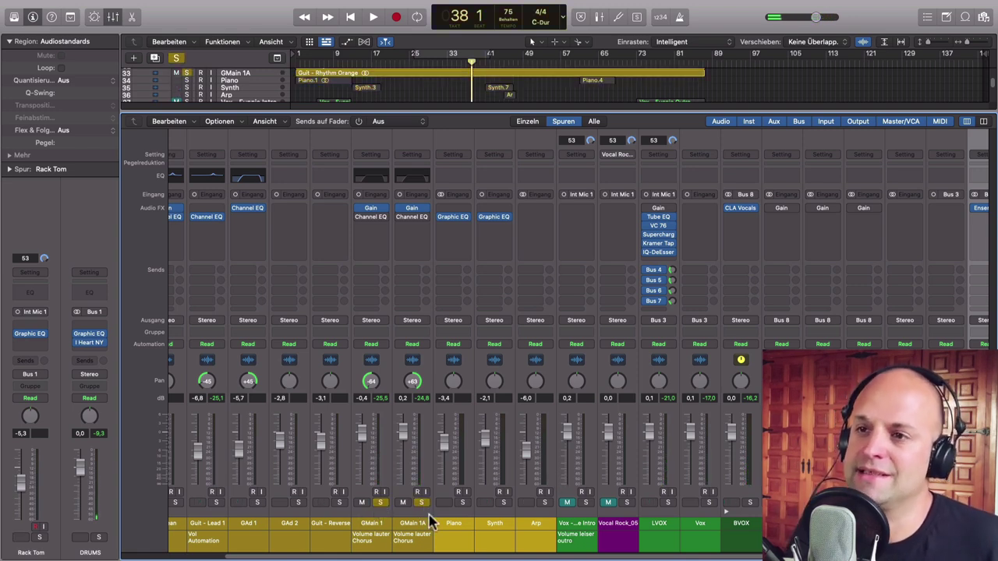
pyautogui.click(448, 62)
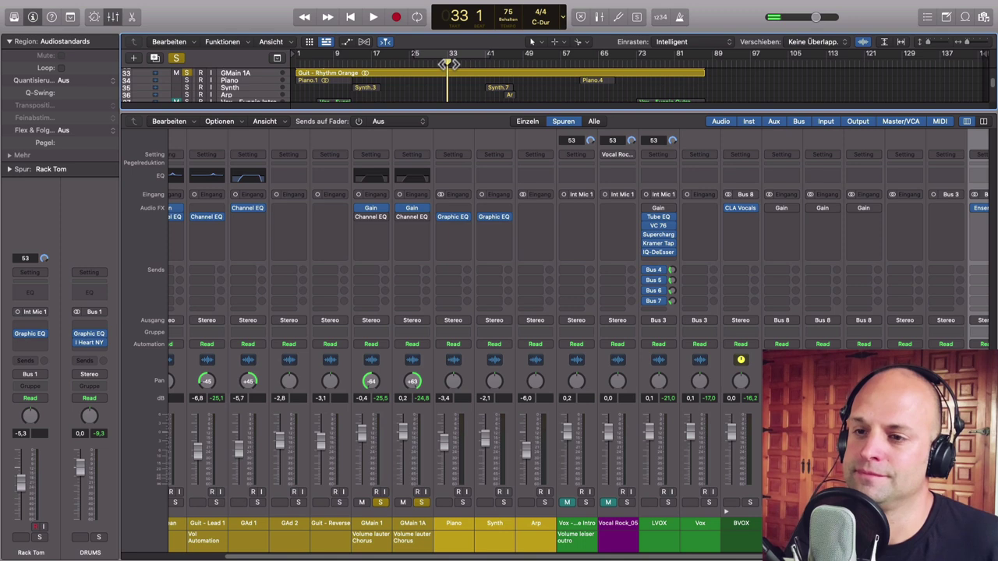
pyautogui.press('space')
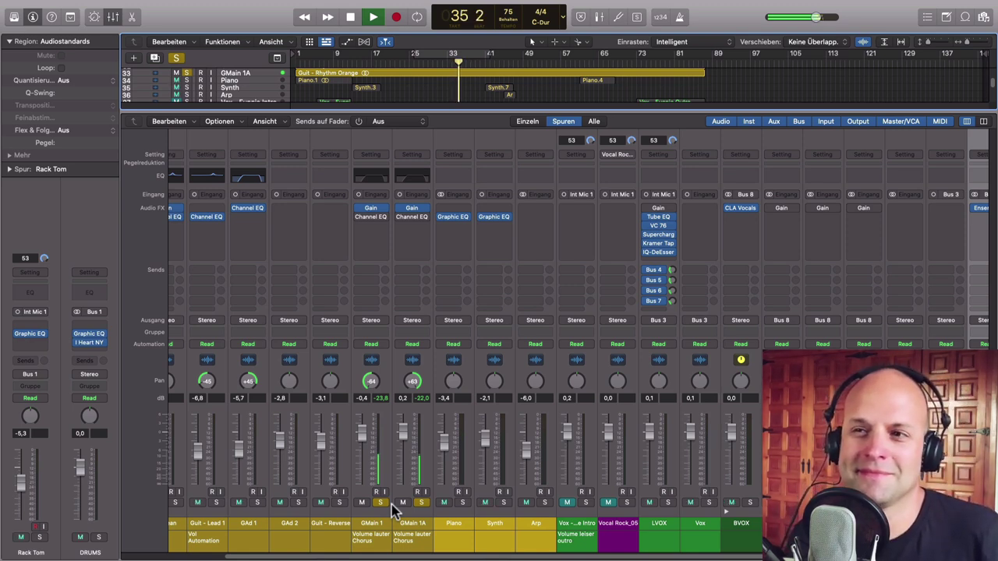
pyautogui.press('space')
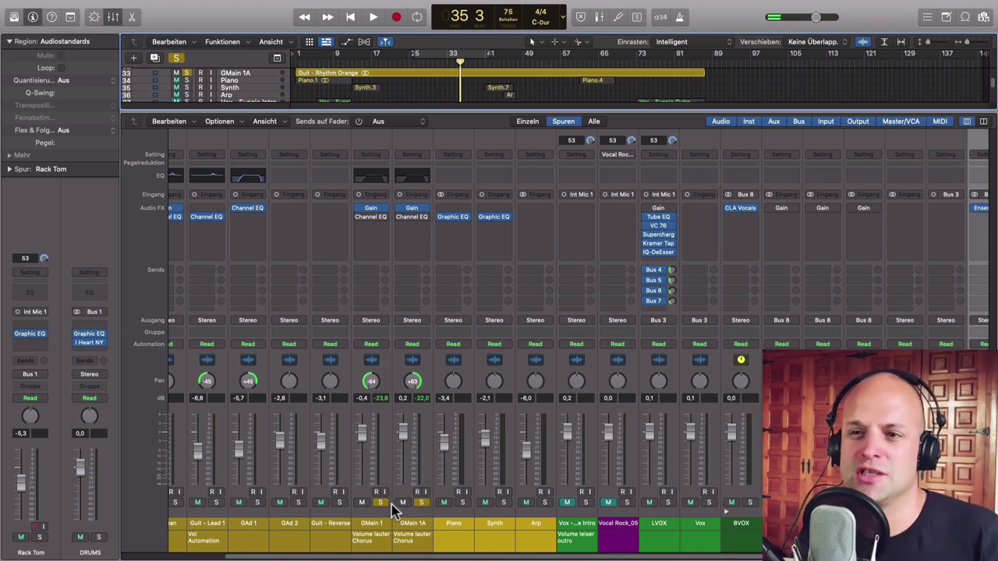
# During playback, boost the high shelf in GMain 1's Channel EQ to +11.2 dB at 6450 Hz and compare it off and on.
pyautogui.click(370, 175)
pyautogui.press('space')
pyautogui.moveTo(705, 251); pyautogui.dragTo(675, 200)
pyautogui.moveTo(545, 152); pyautogui.dragTo(664, 156)
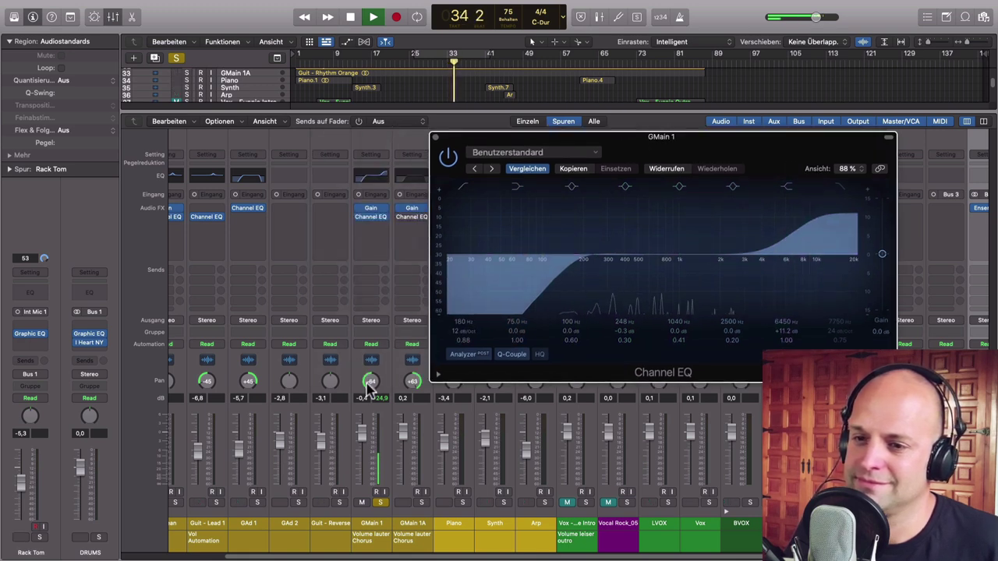
pyautogui.click(788, 188)
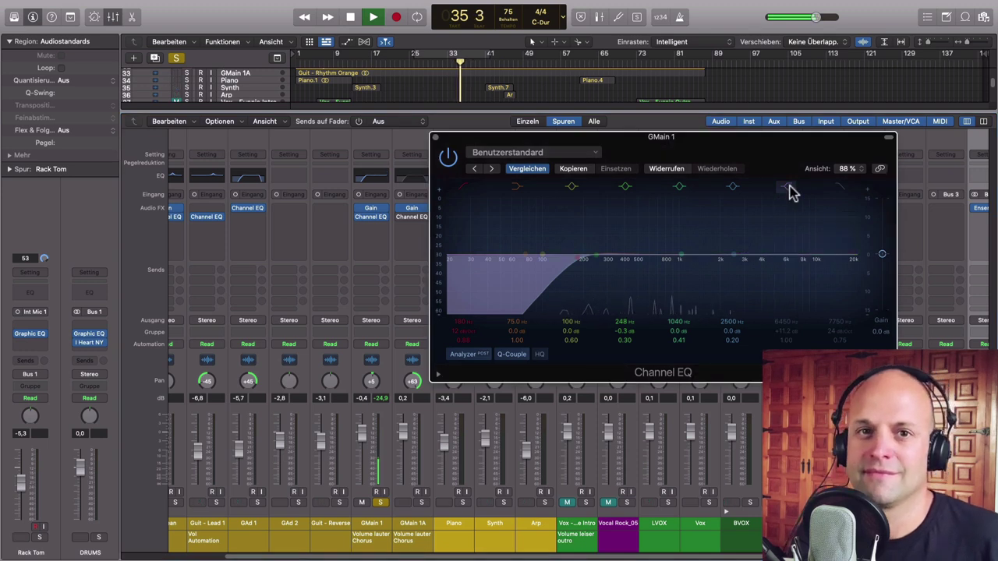
pyautogui.click(788, 188)
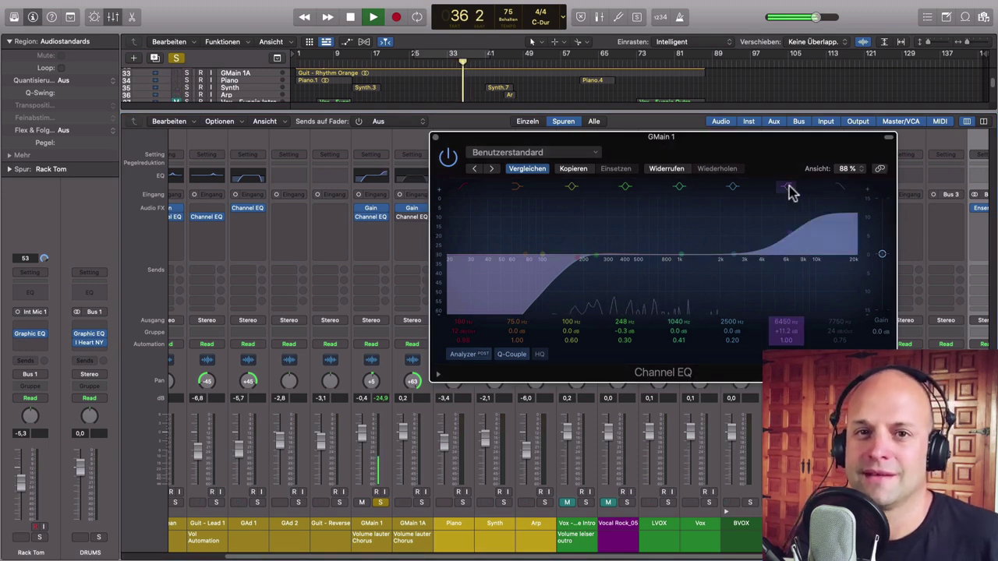
pyautogui.press('space')
# Disable the high shelf in GMain 1's Channel EQ and enable the high cut at 7750 Hz with 24 dB/Oct.
pyautogui.click(788, 189)
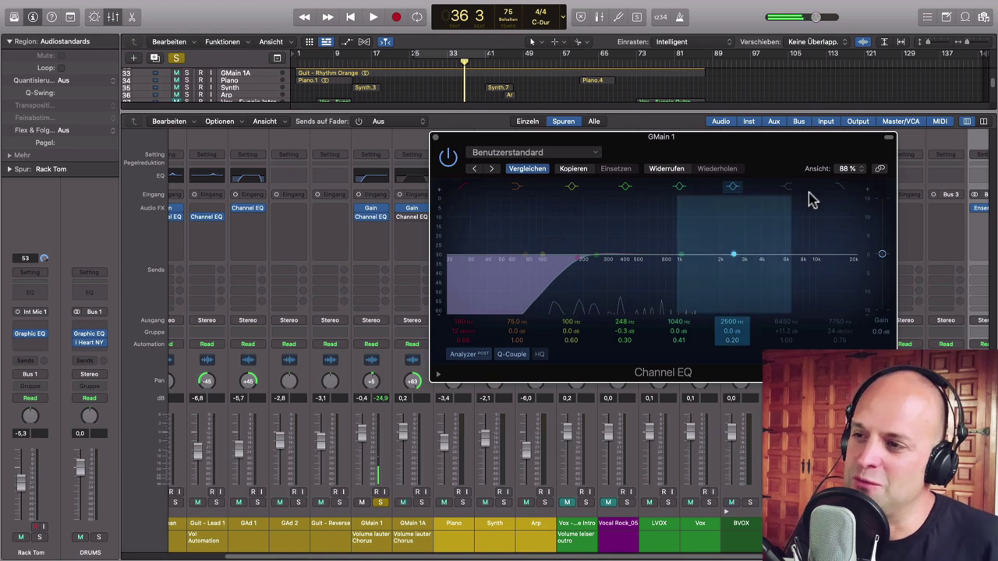
pyautogui.click(840, 188)
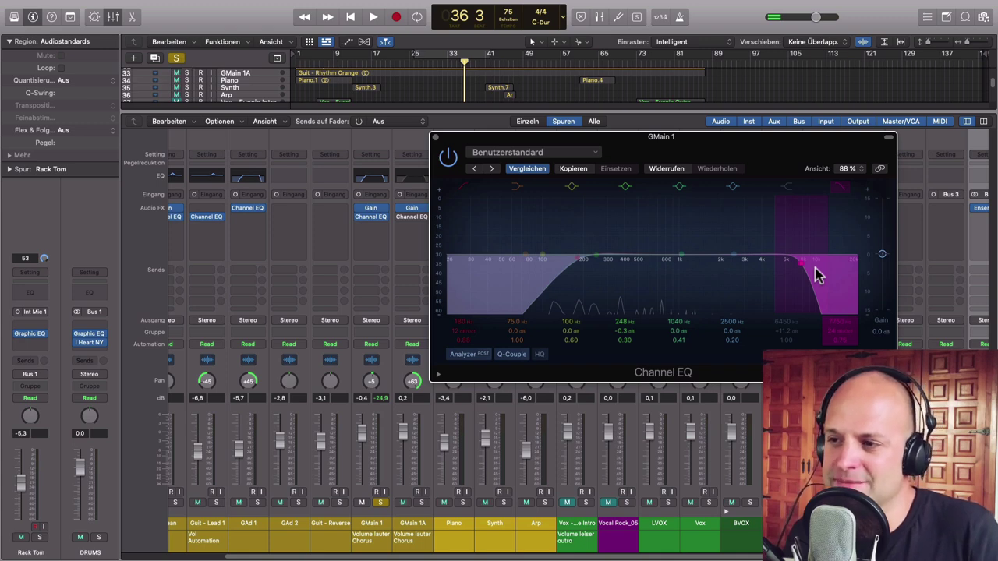
pyautogui.moveTo(774, 146); pyautogui.dragTo(659, 152)
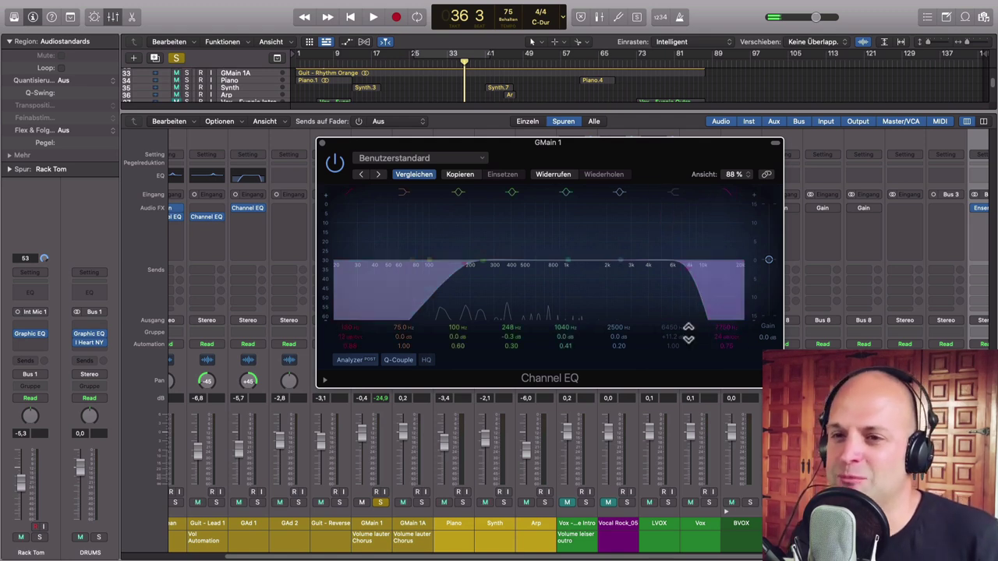
pyautogui.click(321, 144)
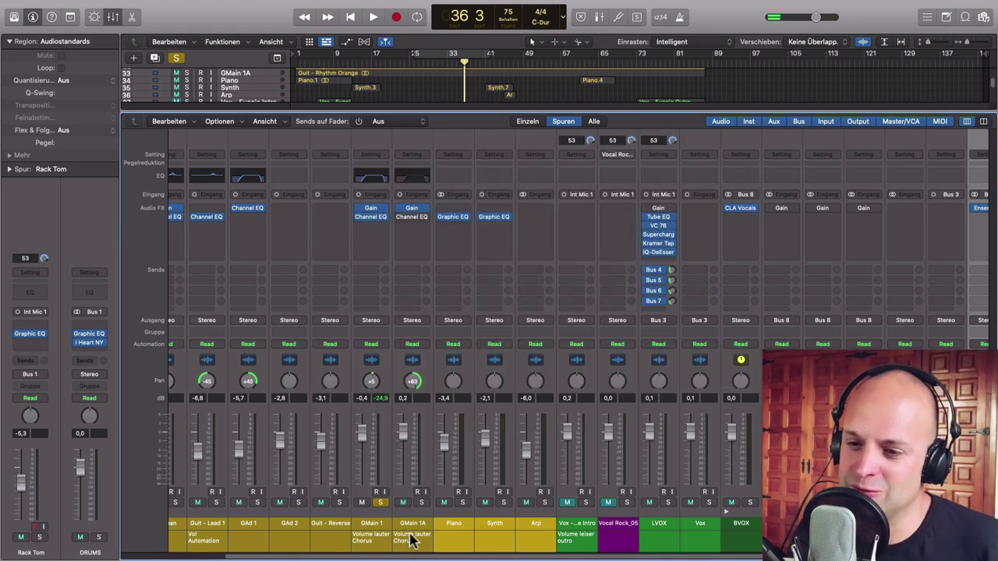
# Select the GMain 1 and GMain 1A channels and examine the high cut in GMain 1's Channel EQ.
pyautogui.click(372, 538)
pyautogui.keyDown('shift'); pyautogui.click(412, 538); pyautogui.keyUp('shift')
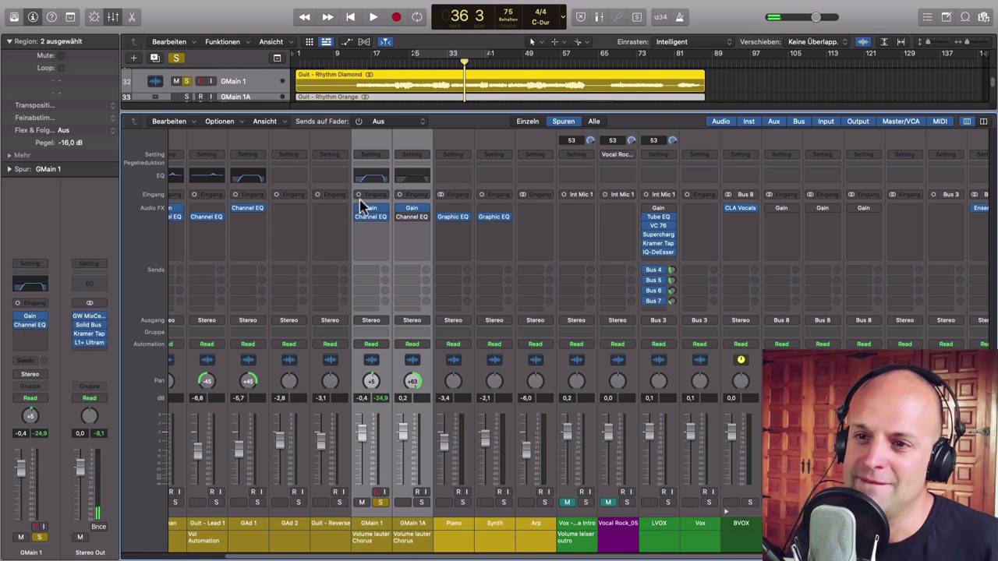
pyautogui.click(378, 178)
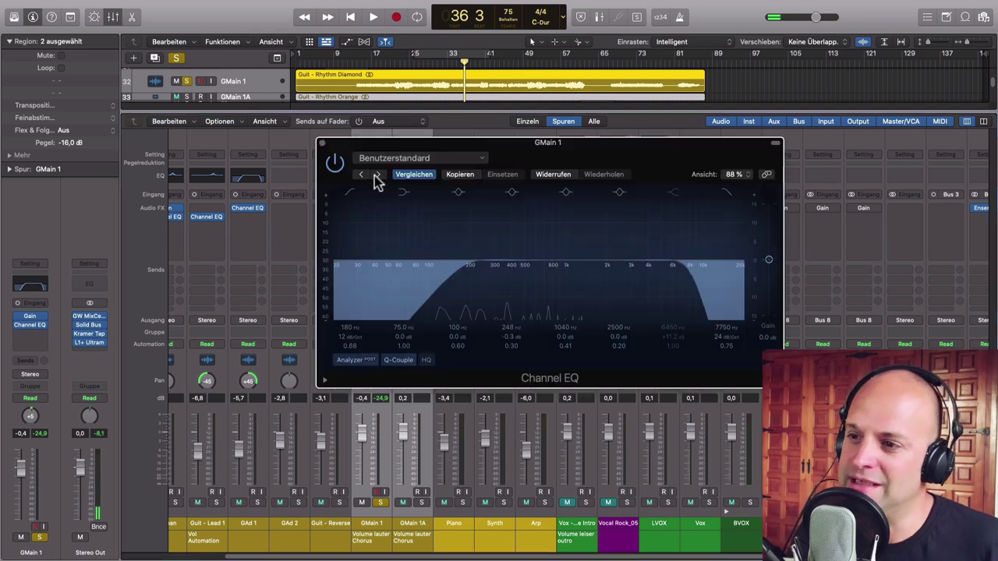
pyautogui.click(689, 278)
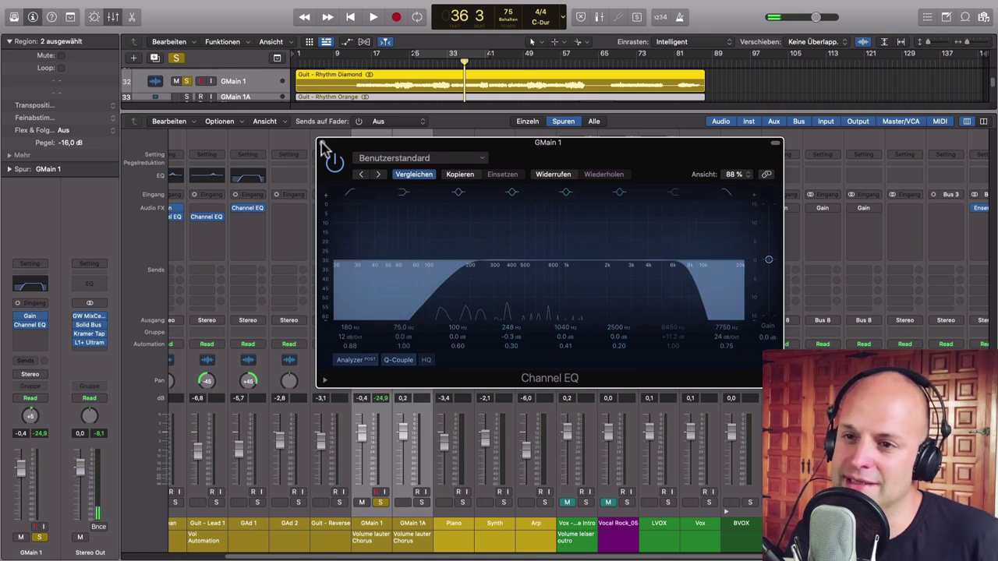
pyautogui.click(323, 146)
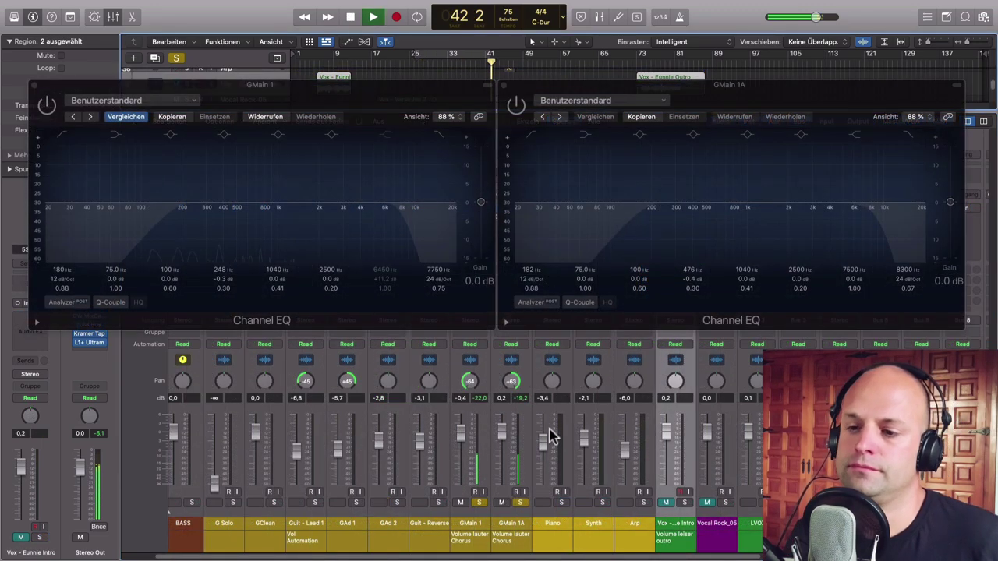
# Switch on the Channel EQs of GMain 1 and GMain 1A during playback and compare both guitars within the full mix.
pyautogui.click(47, 108)
pyautogui.click(515, 106)
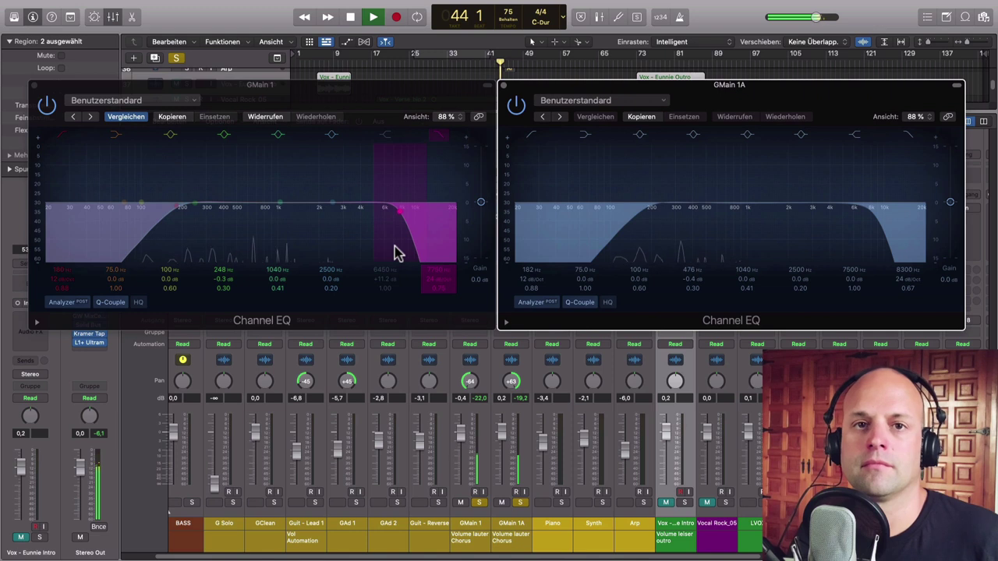
pyautogui.click(519, 503)
pyautogui.click(481, 503)
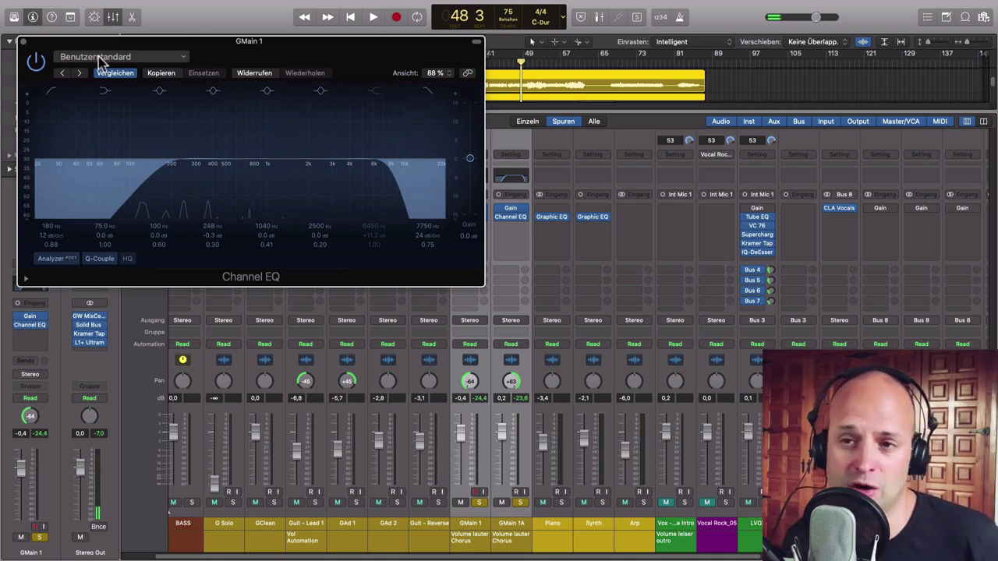
pyautogui.click(23, 42)
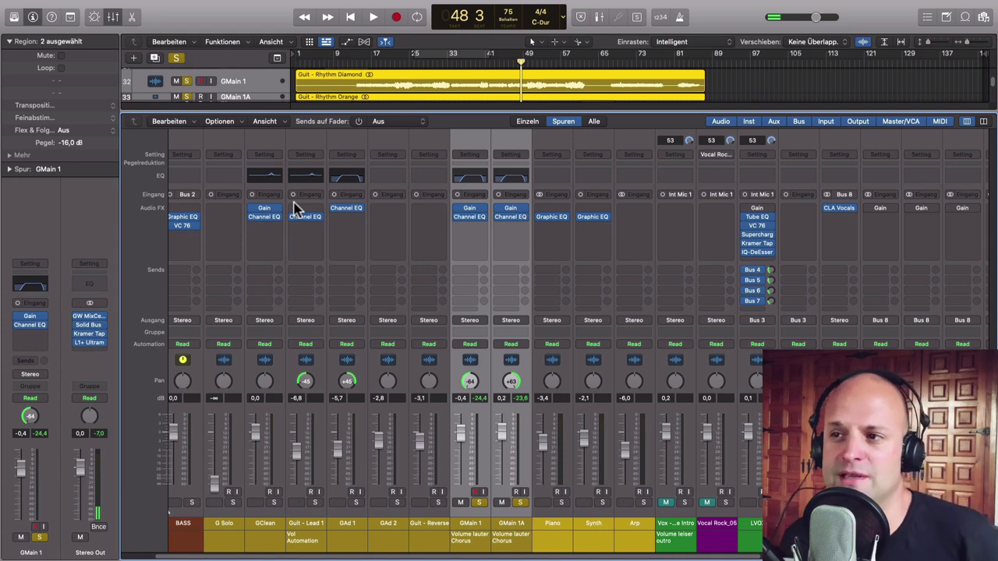